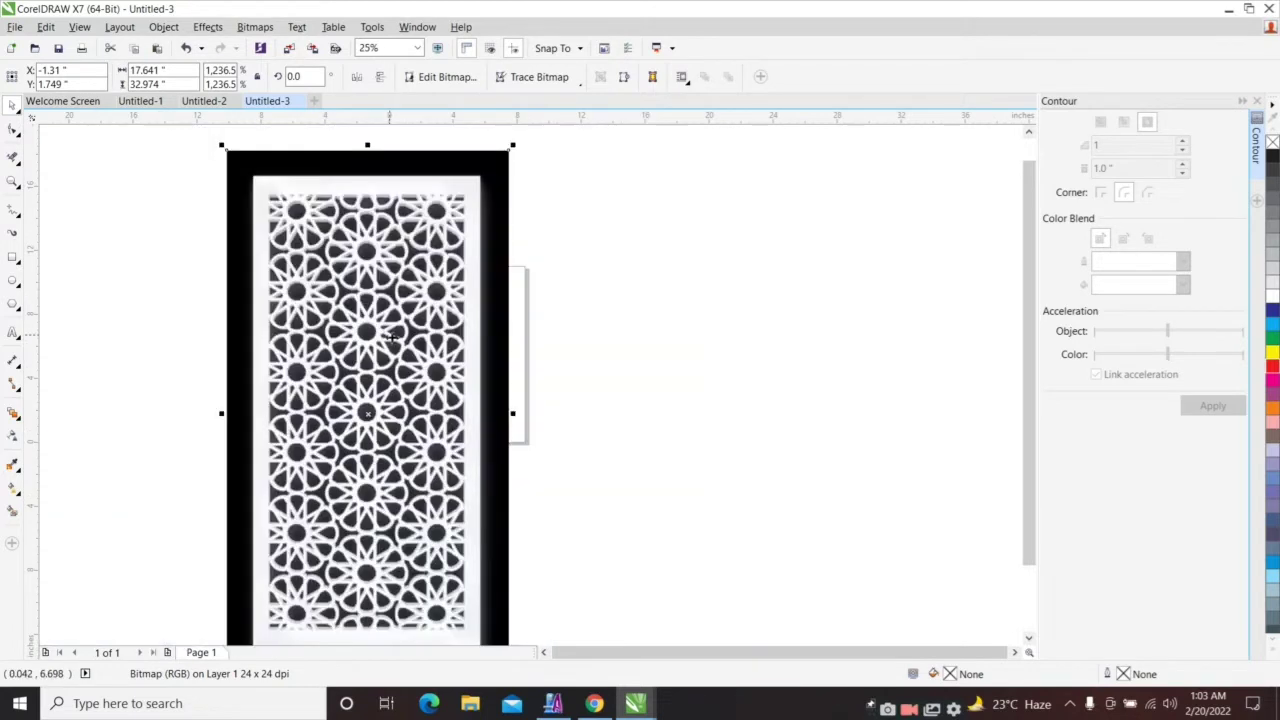
# Step: Move the lattice reference bitmap to the left so it clears more of the drawing page
pyautogui.moveTo(390, 339); pyautogui.dragTo(349, 325)
pyautogui.click(472, 341)
pyautogui.moveTo(408, 353); pyautogui.dragTo(350, 340)
pyautogui.scroll(1, 823, 303)
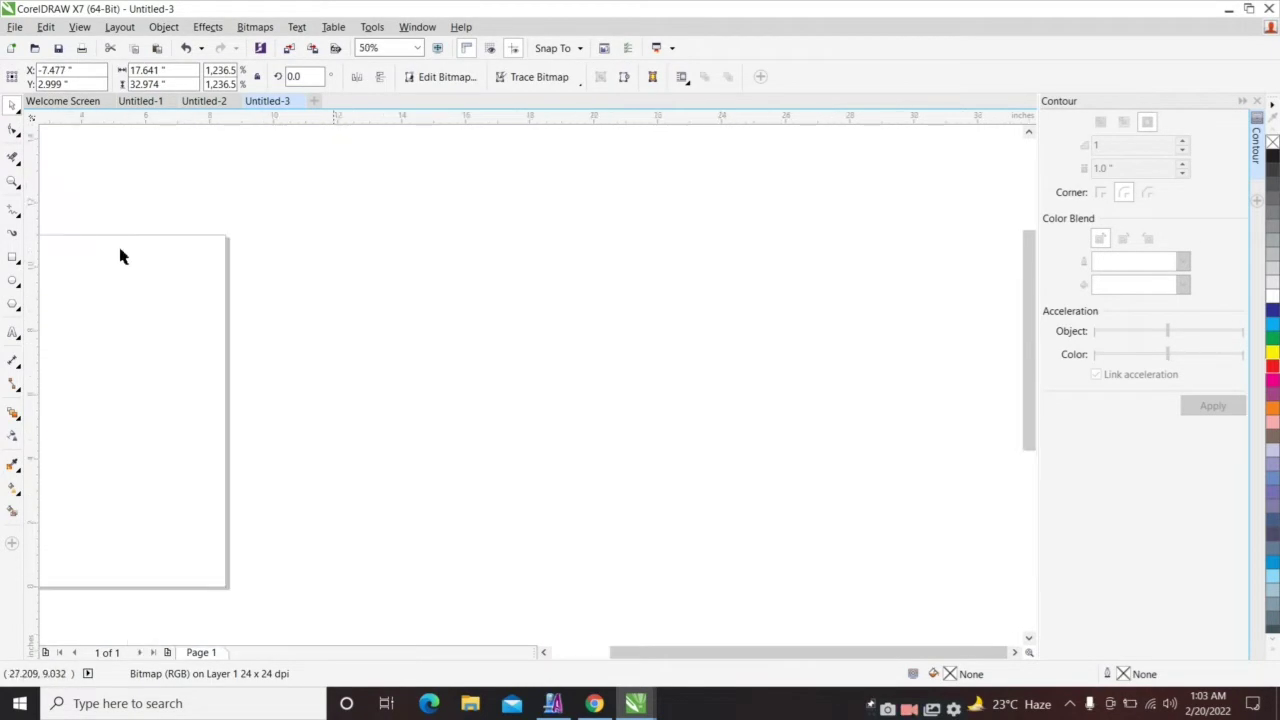
# Step: Draw a tall rectangle in the empty space beside the page and size it to 1.0 by 4.5 inches
pyautogui.click(13, 257)
pyautogui.moveTo(355, 223); pyautogui.dragTo(447, 526)
pyautogui.click(164, 80)
pyautogui.doubleClick(164, 80)
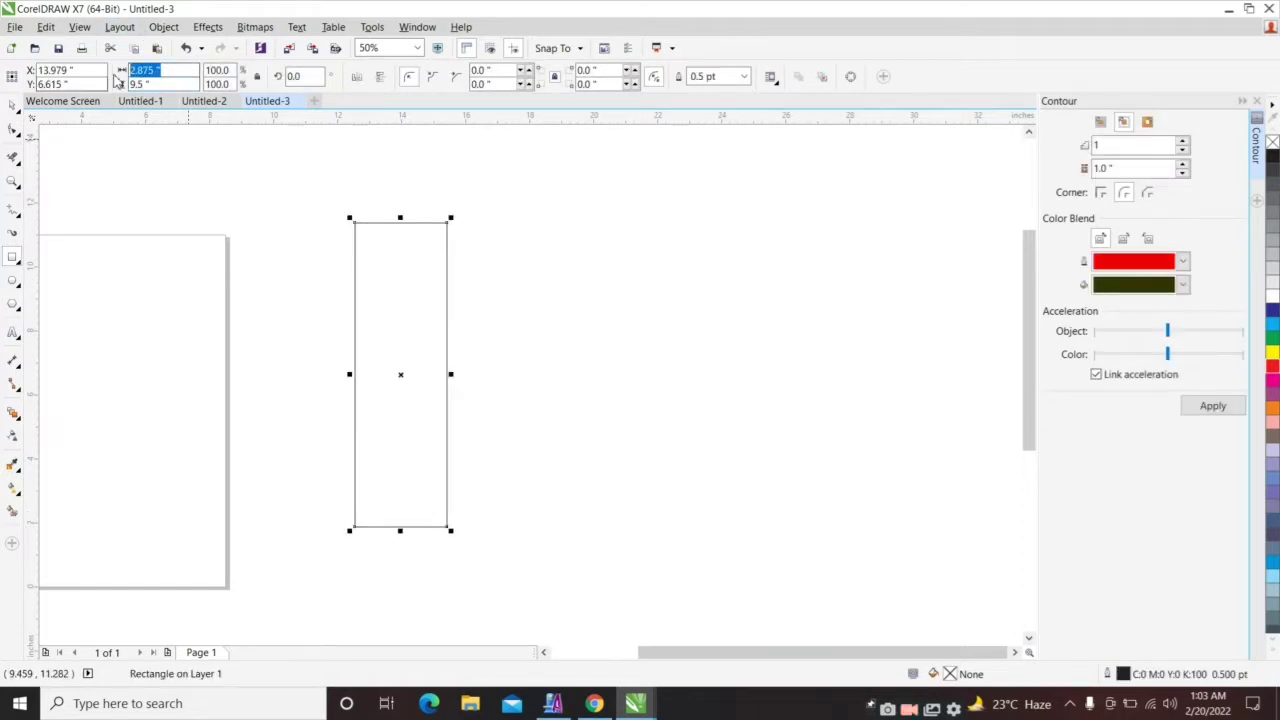
pyautogui.write('1')
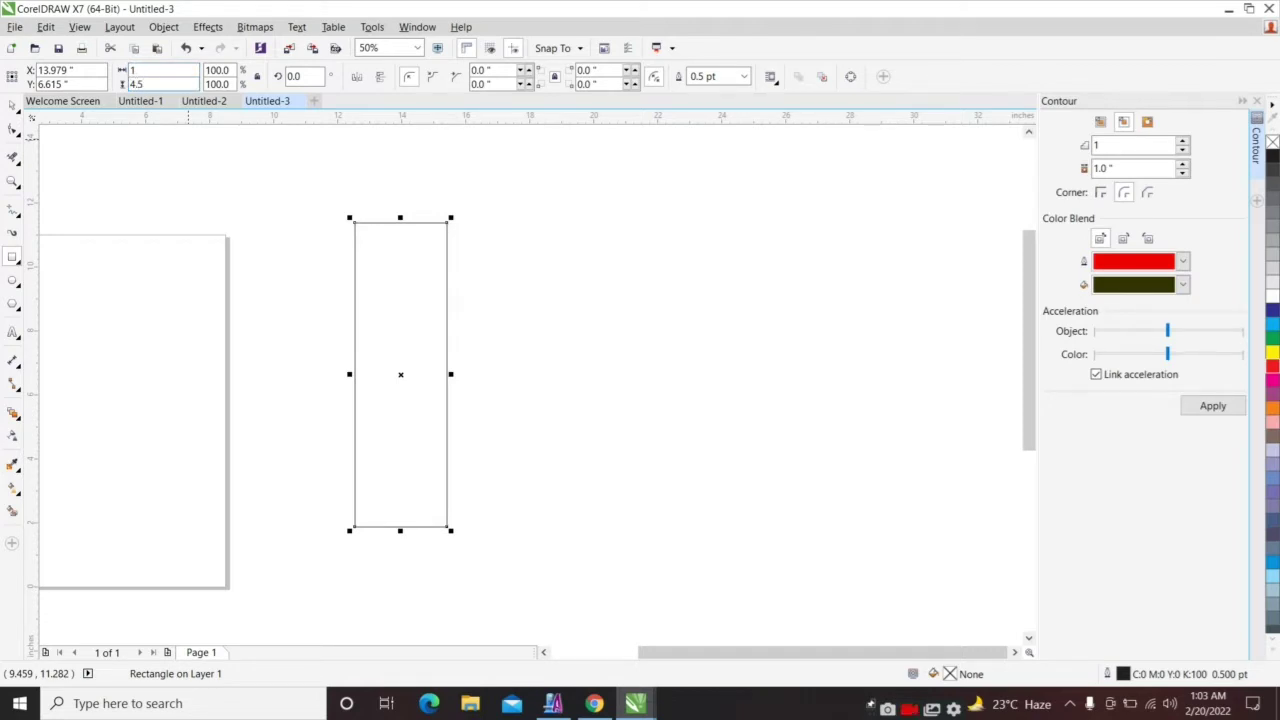
pyautogui.press('Return')
# Step: Move the 1 by 4.5 inch rectangle over the page's upper edge, beside the lattice bitmap, and deselect it
pyautogui.scroll(-1, 489, 306)
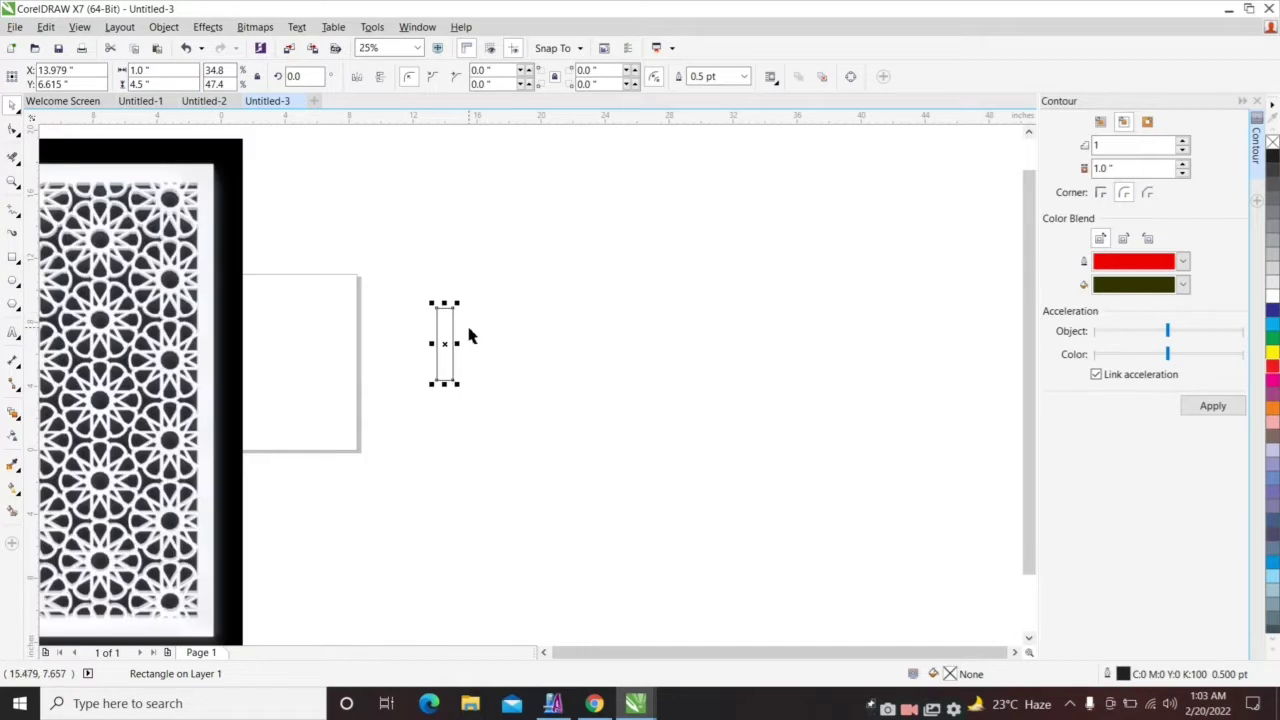
pyautogui.moveTo(449, 337); pyautogui.dragTo(342, 280)
pyautogui.scroll(1, 341, 272)
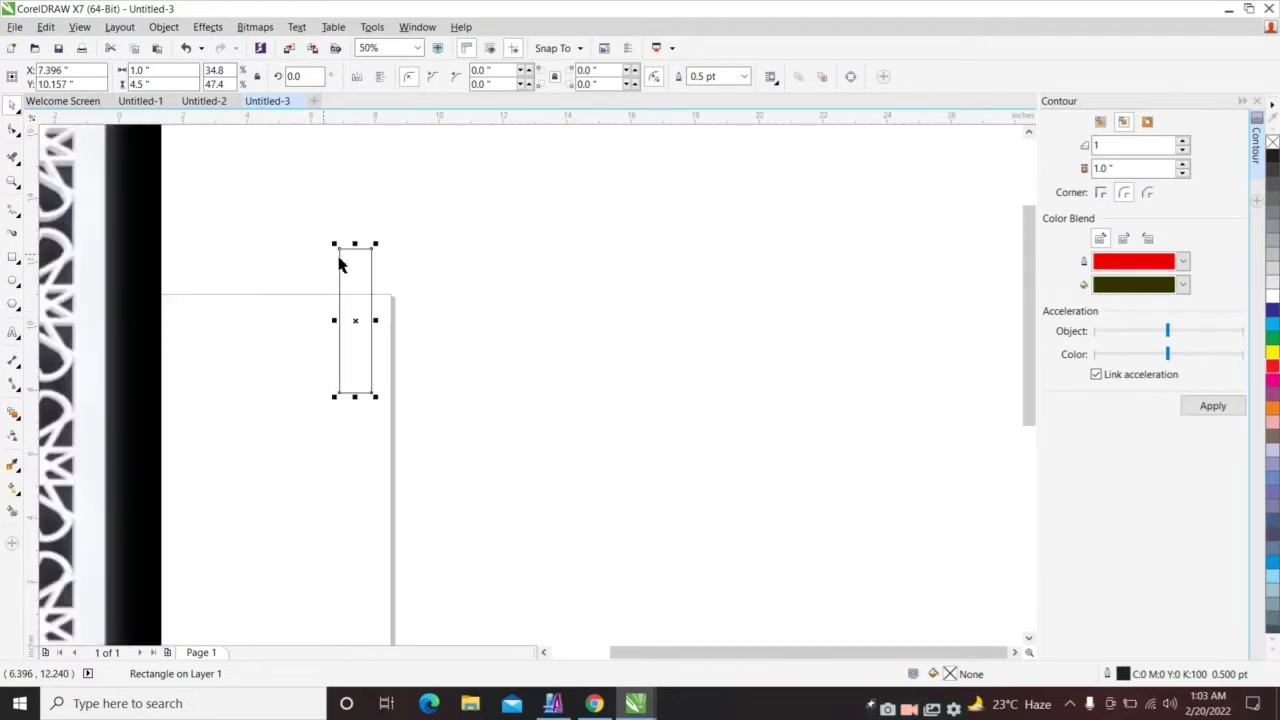
pyautogui.click(398, 283)
pyautogui.scroll(-1, 330, 263)
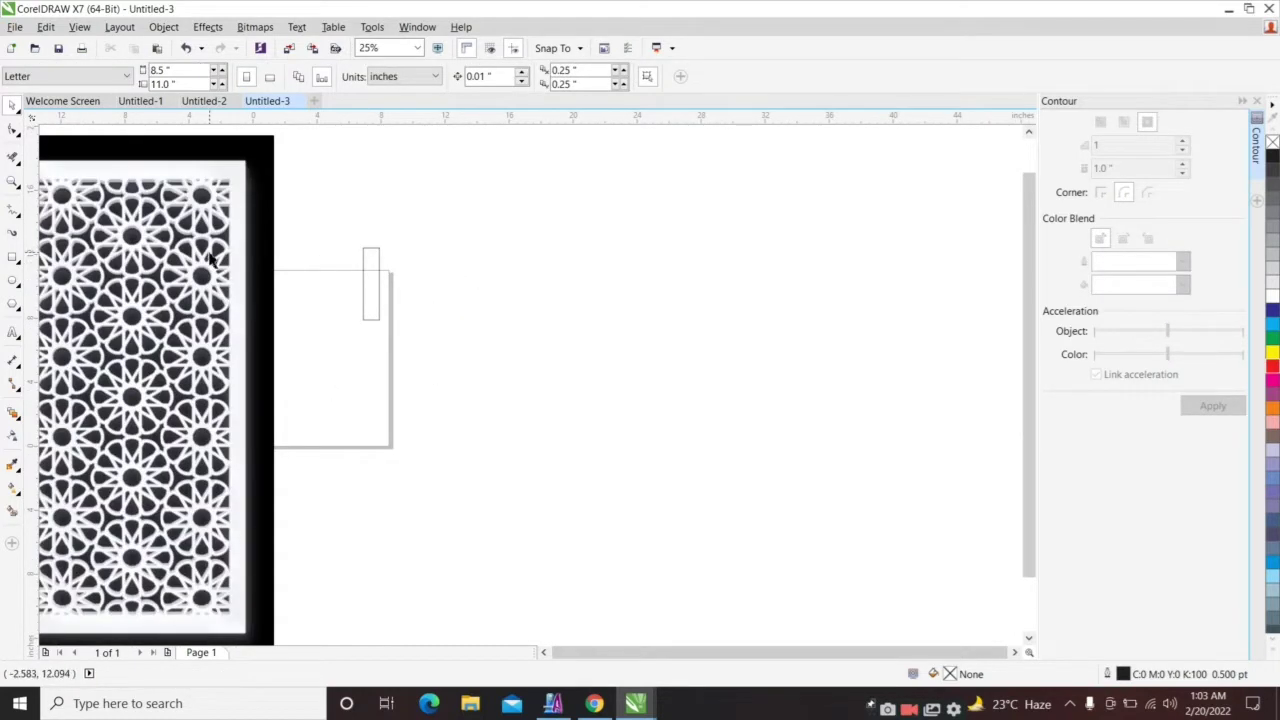
pyautogui.scroll(1, 210, 258)
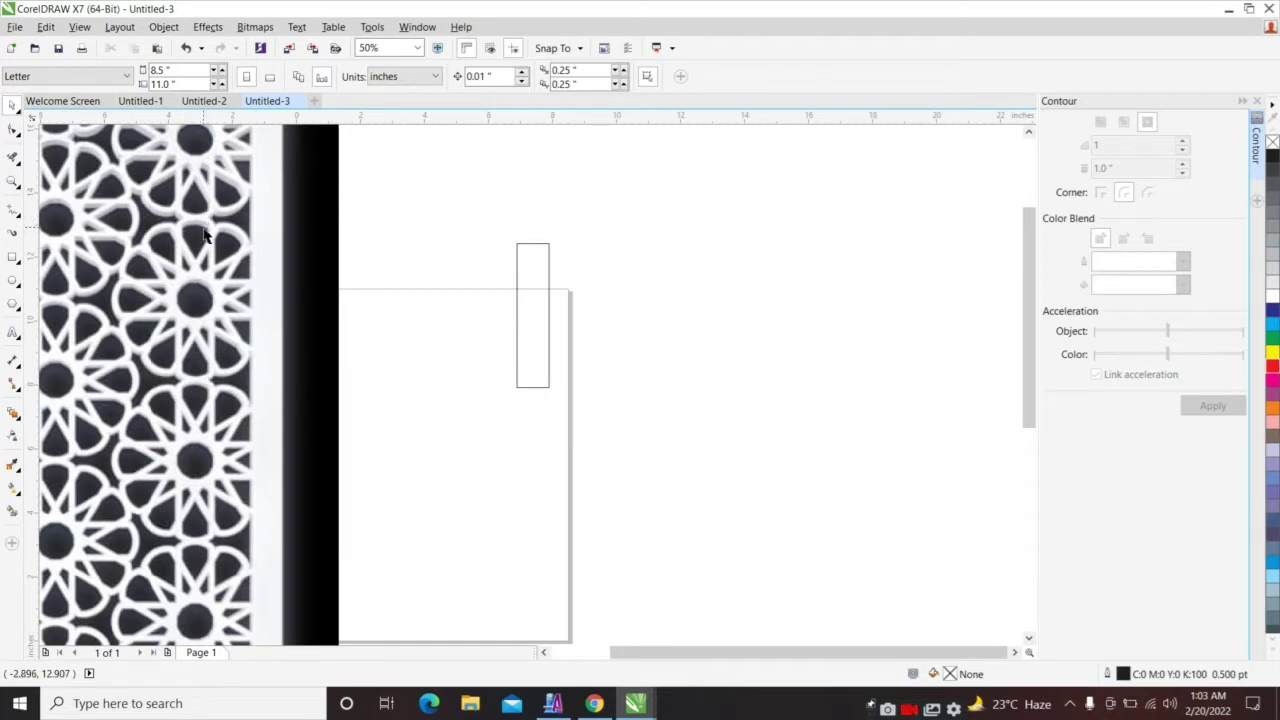
# Step: Round all four corners of the rectangle to 0.25 inches with the Shape tool
pyautogui.click(531, 255)
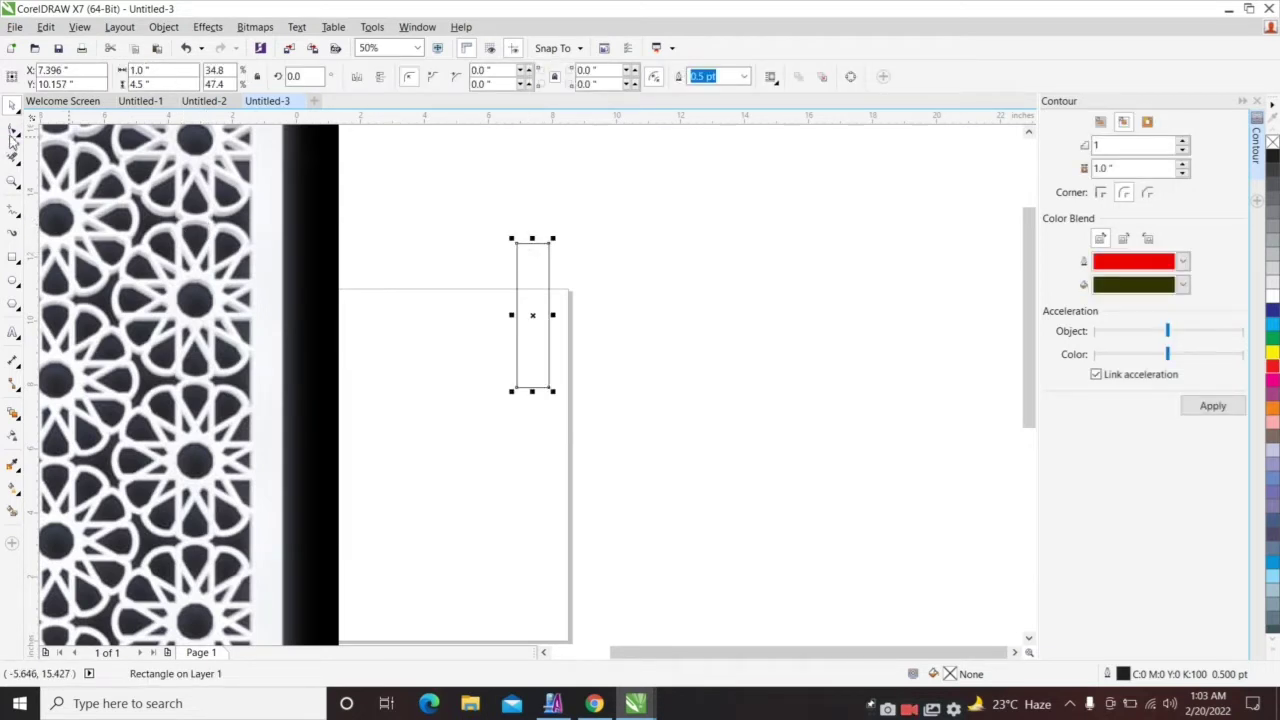
pyautogui.press('F10')
pyautogui.scroll(1, 582, 260)
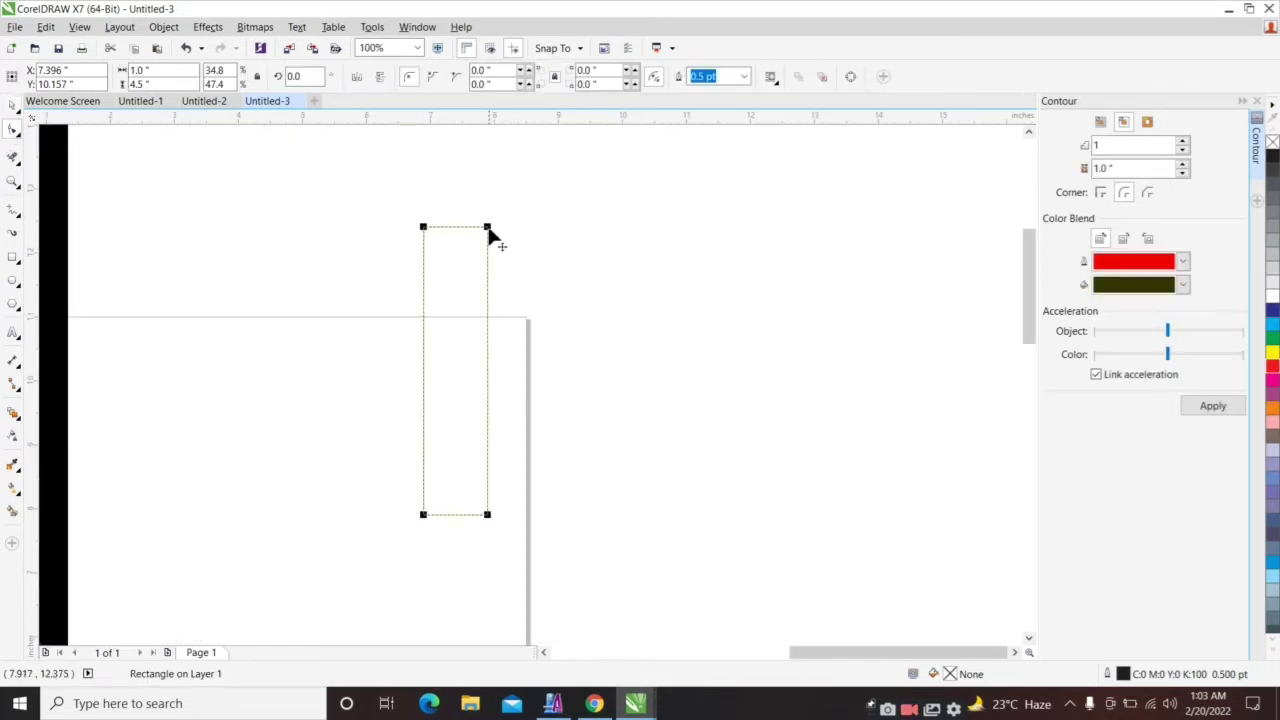
pyautogui.moveTo(488, 228); pyautogui.dragTo(490, 243)
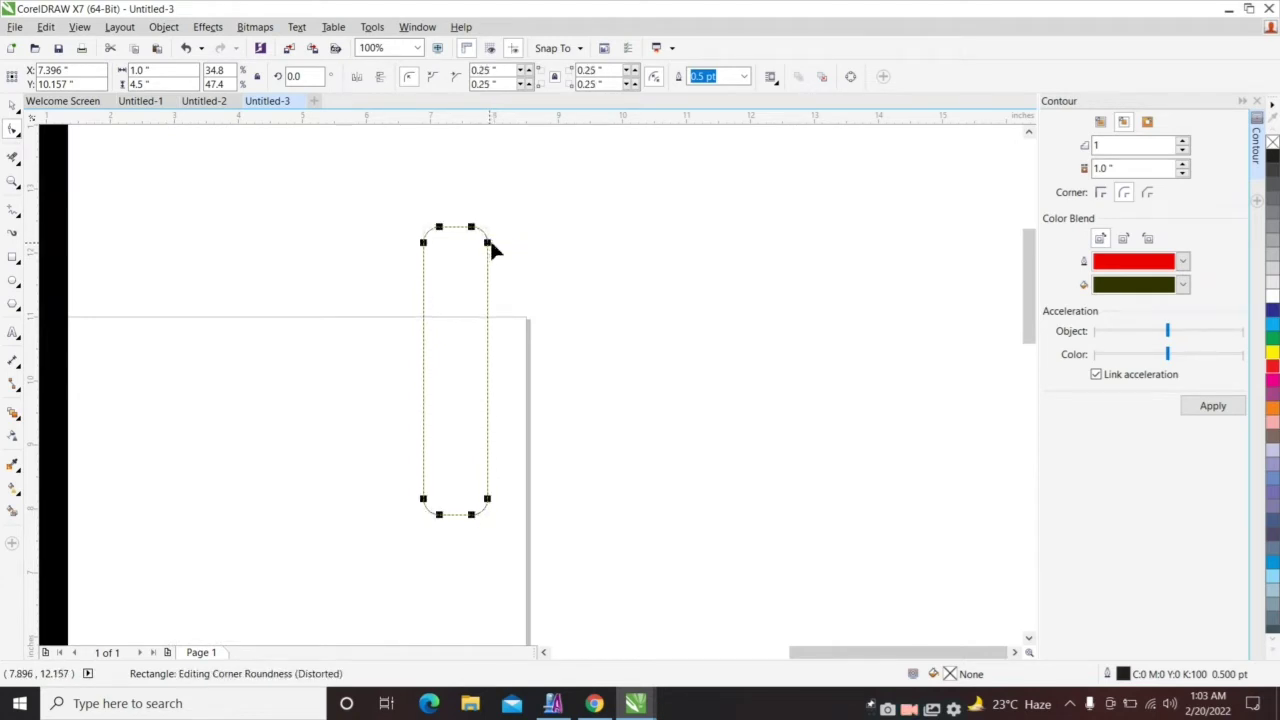
pyautogui.press('space')
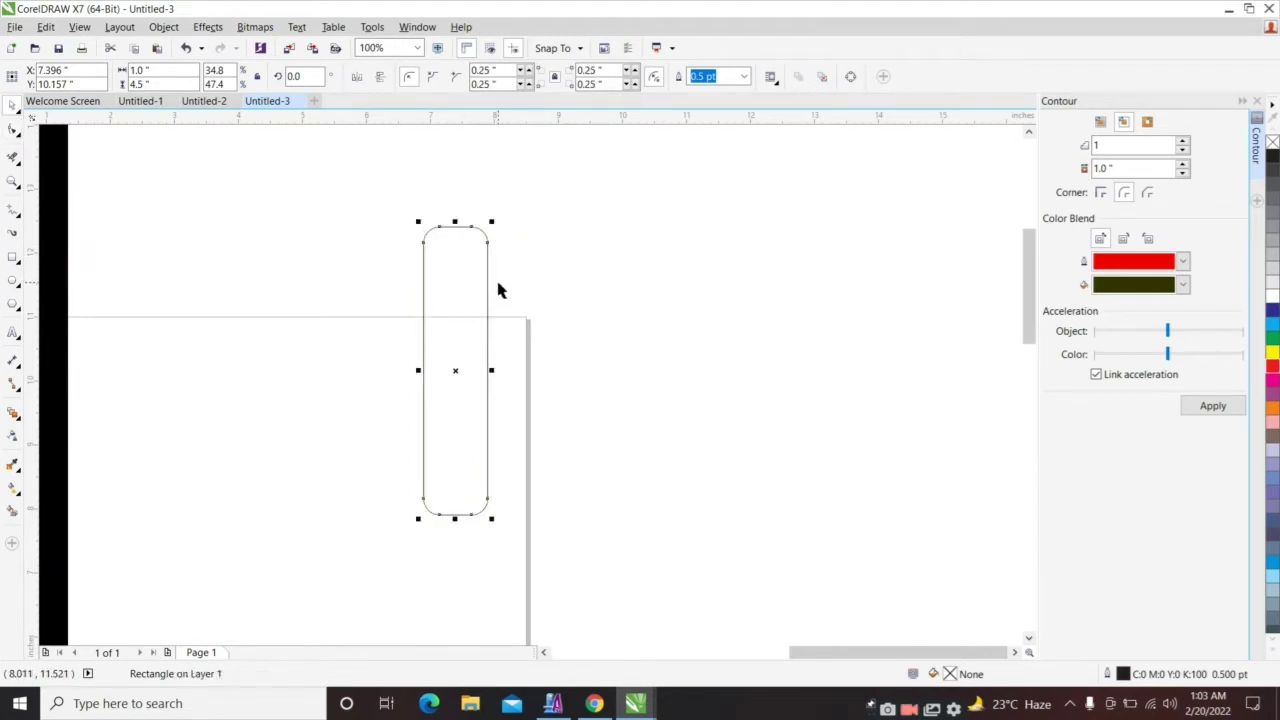
pyautogui.click(450, 283)
pyautogui.click(487, 258)
pyautogui.scroll(-1, 484, 252)
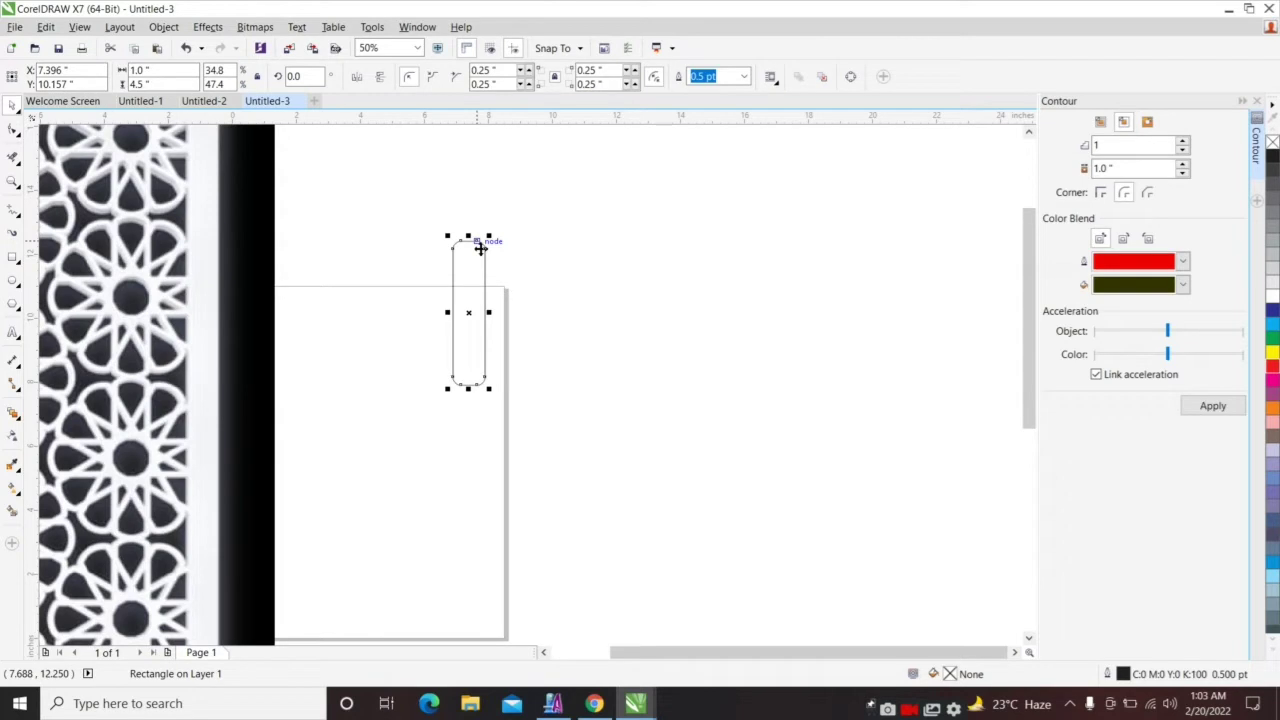
pyautogui.scroll(1, 480, 245)
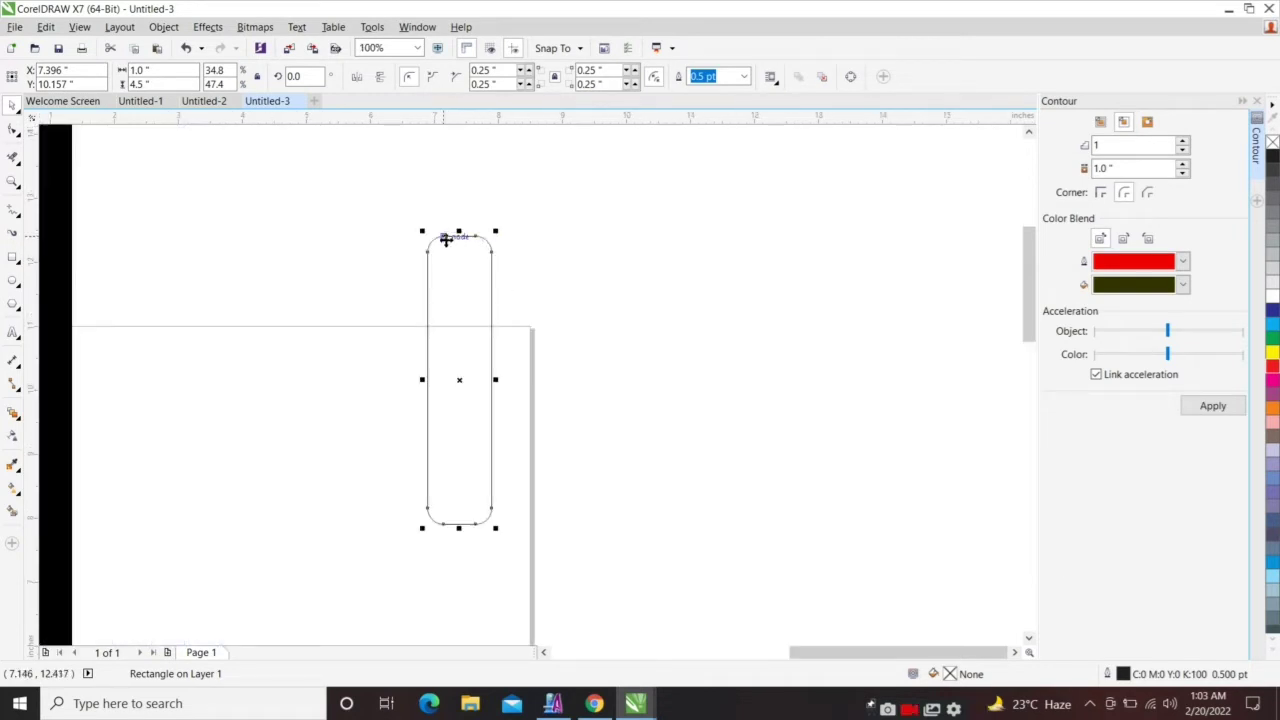
pyautogui.scroll(-1, 452, 248)
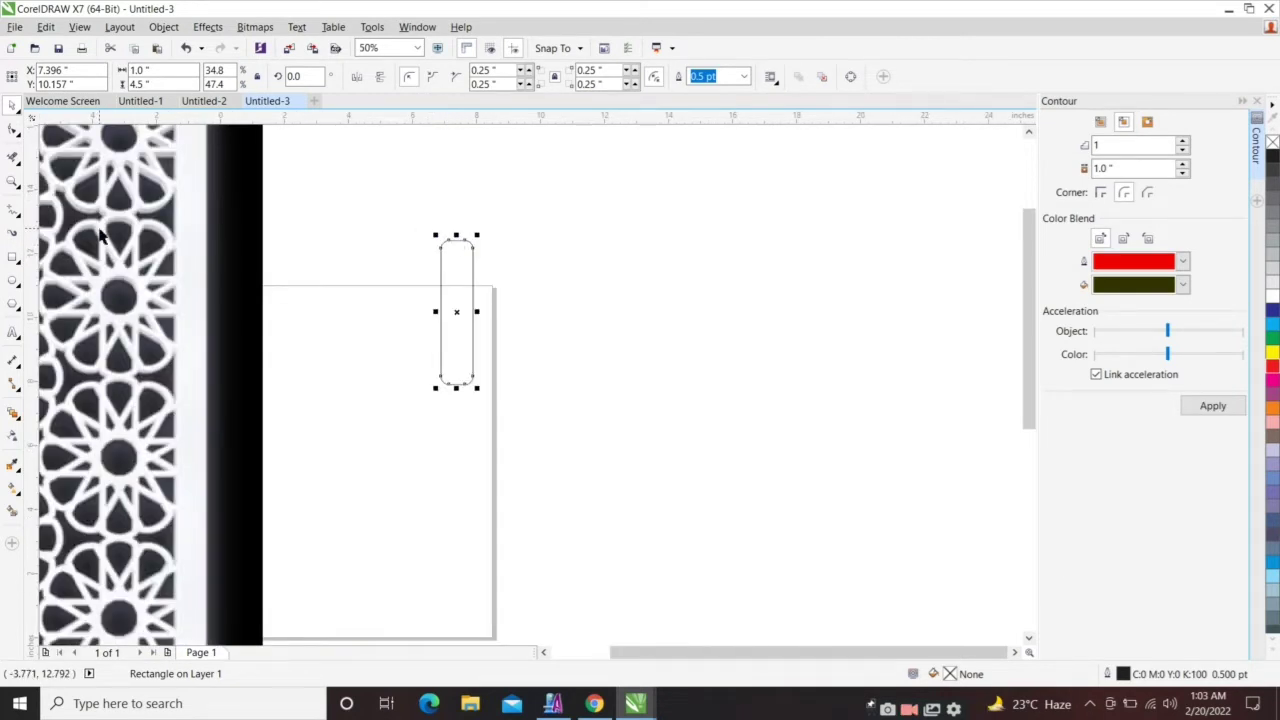
pyautogui.click(537, 271)
pyautogui.click(455, 278)
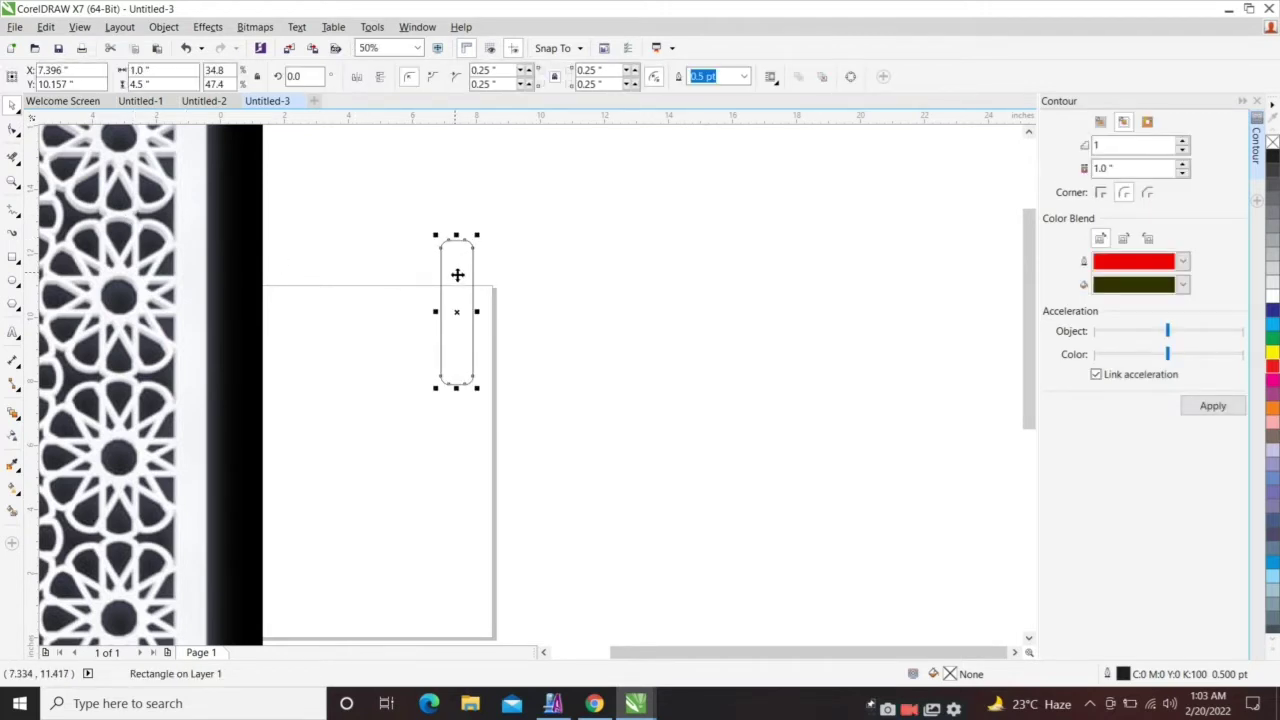
# Step: Draw a vertical line about 4.72 inches long through the rounded rectangle and align it to the rectangle's centre
pyautogui.press('F6')
pyautogui.press('Escape')
pyautogui.press('F5')
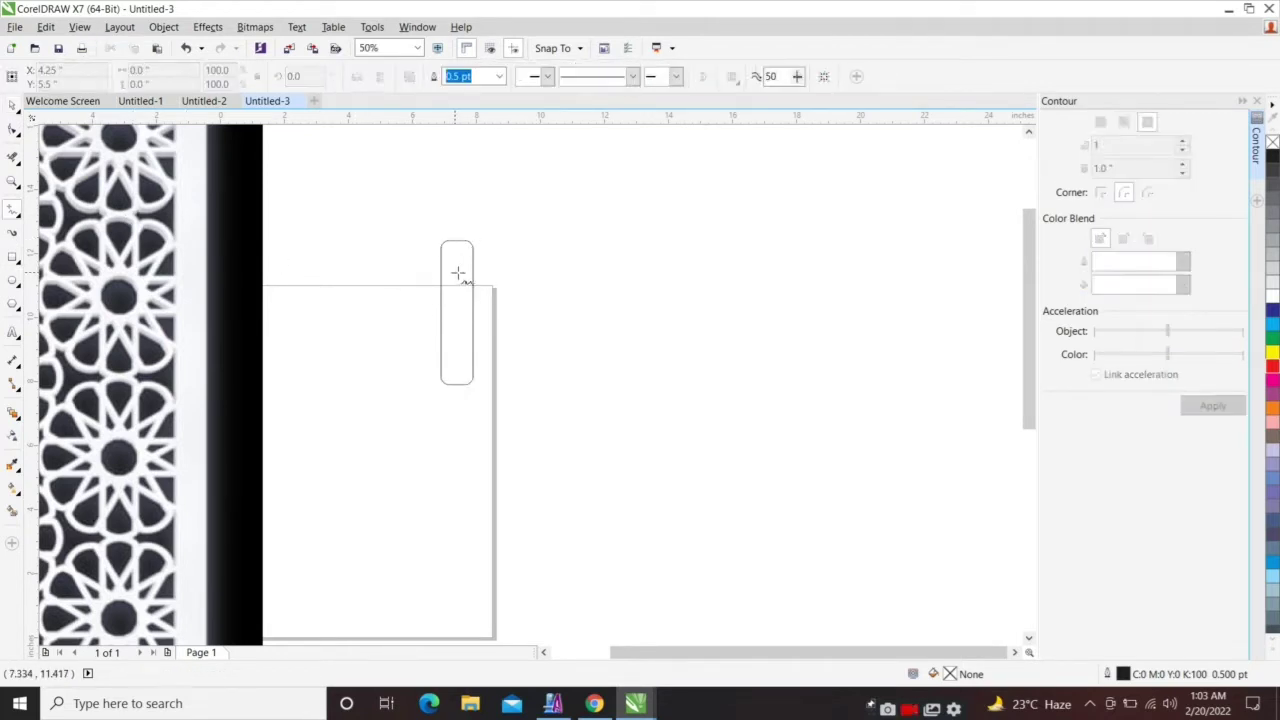
pyautogui.click(457, 240)
pyautogui.press('space')
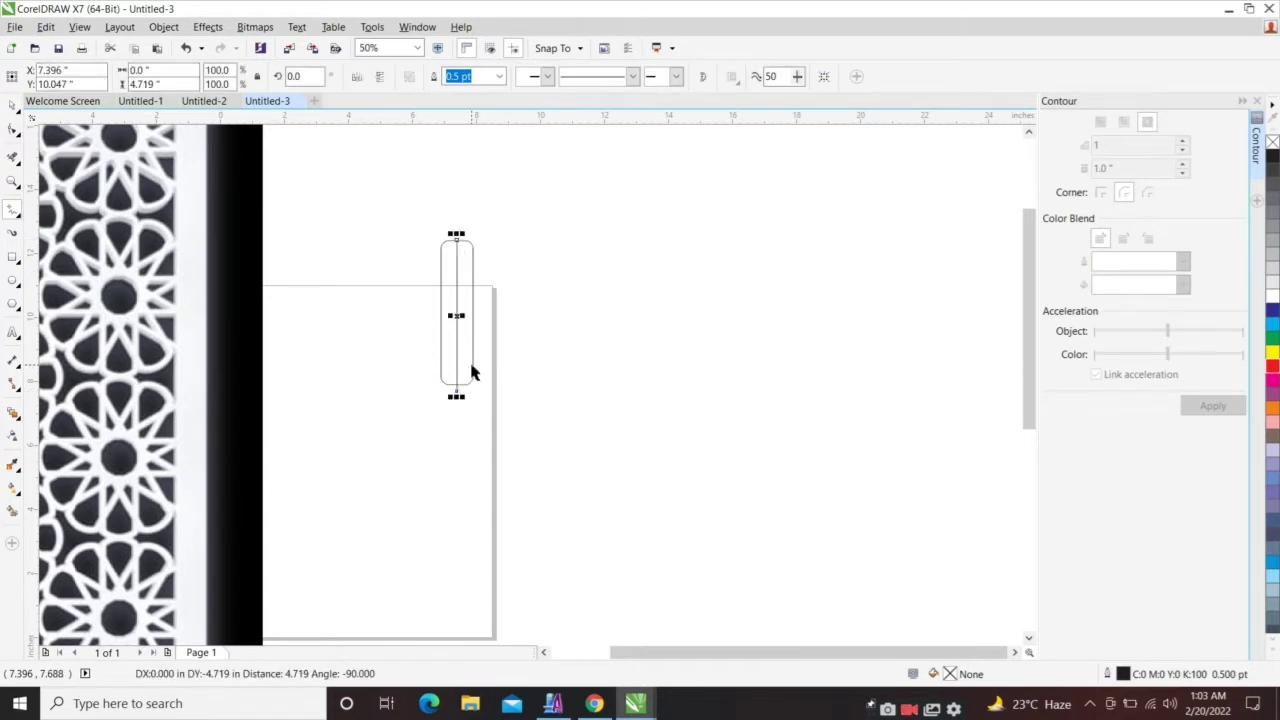
pyautogui.keyDown('shift'); pyautogui.click(472, 366); pyautogui.keyUp('shift')
pyautogui.click(485, 258)
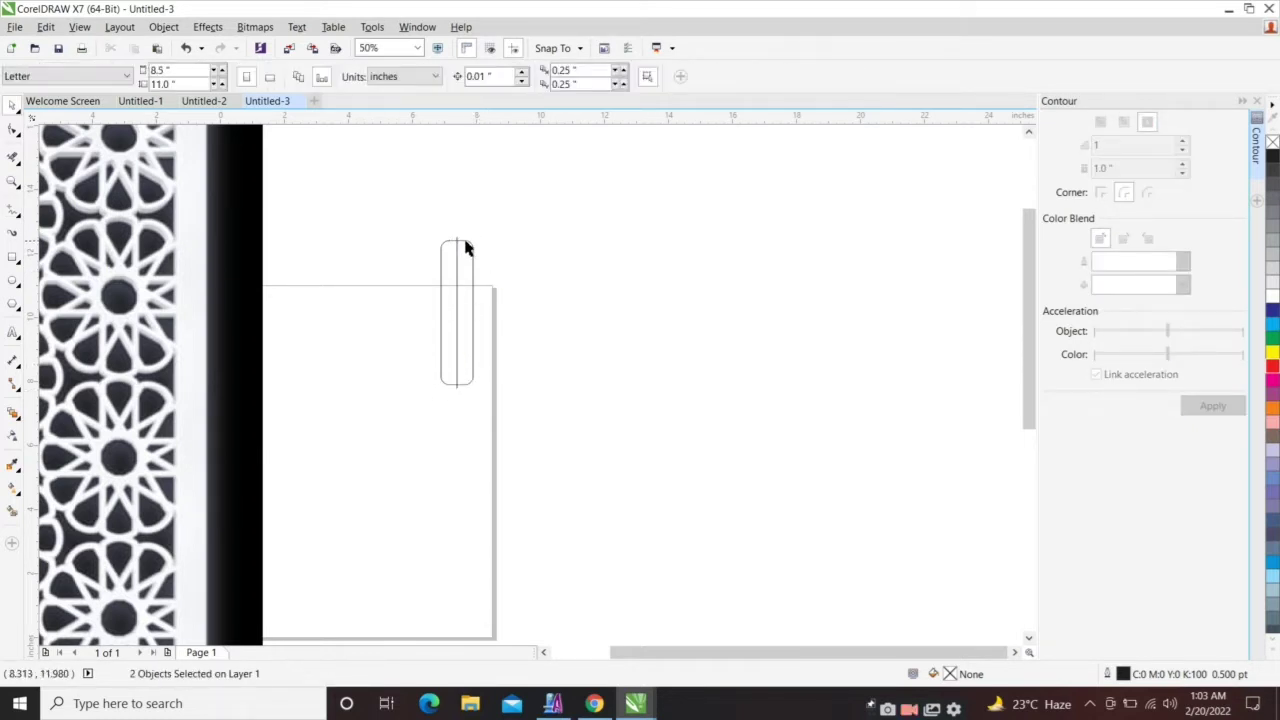
# Step: Convert the rounded rectangle to curves
pyautogui.click(466, 241)
pyautogui.scroll(1, 465, 240)
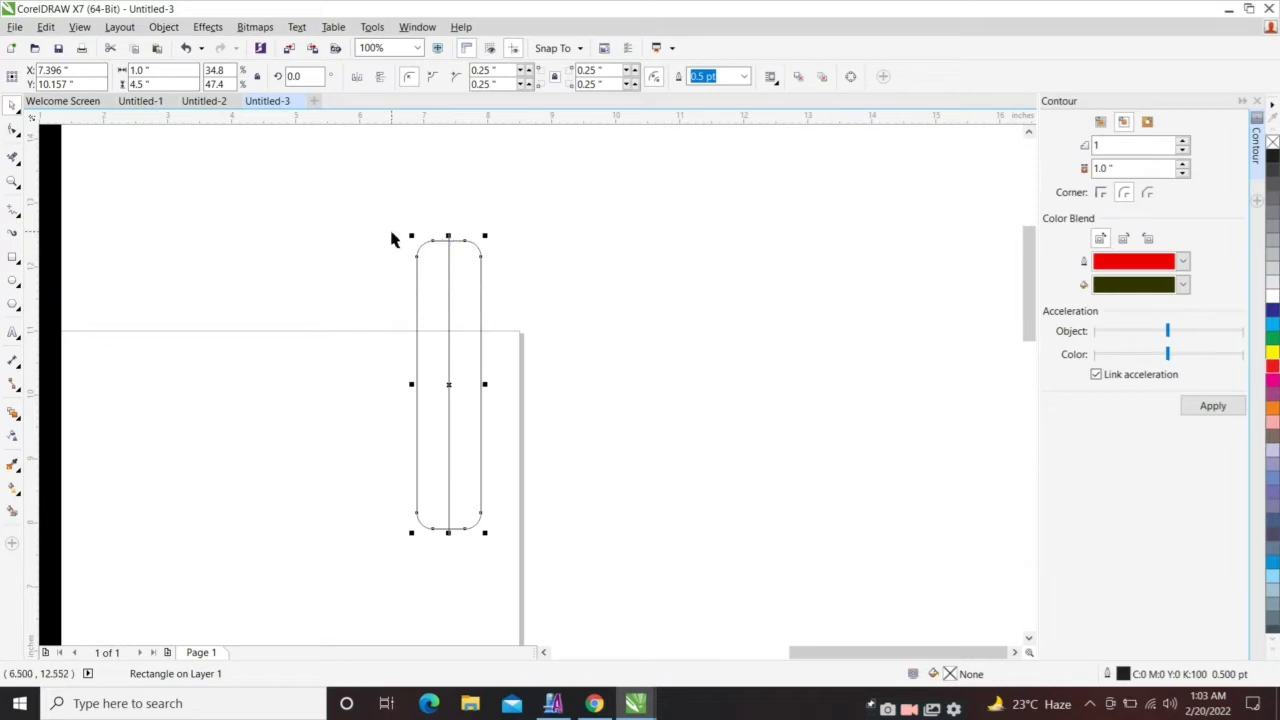
pyautogui.moveTo(391, 232); pyautogui.dragTo(531, 521)
pyautogui.hotkey('ctrl', 'q')
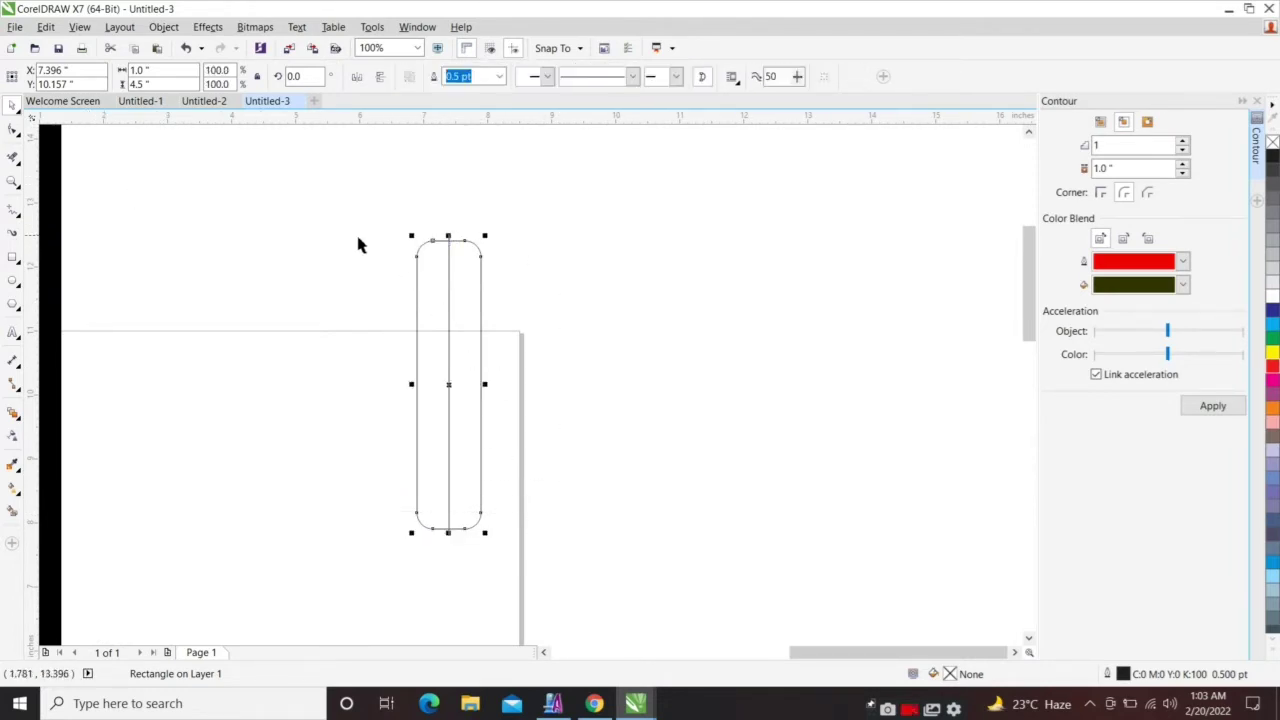
# Step: Bend the shape's top edge upward at the centre line and delete its two end nodes to form one smooth arch
pyautogui.press('F10')
pyautogui.moveTo(396, 242); pyautogui.dragTo(531, 523)
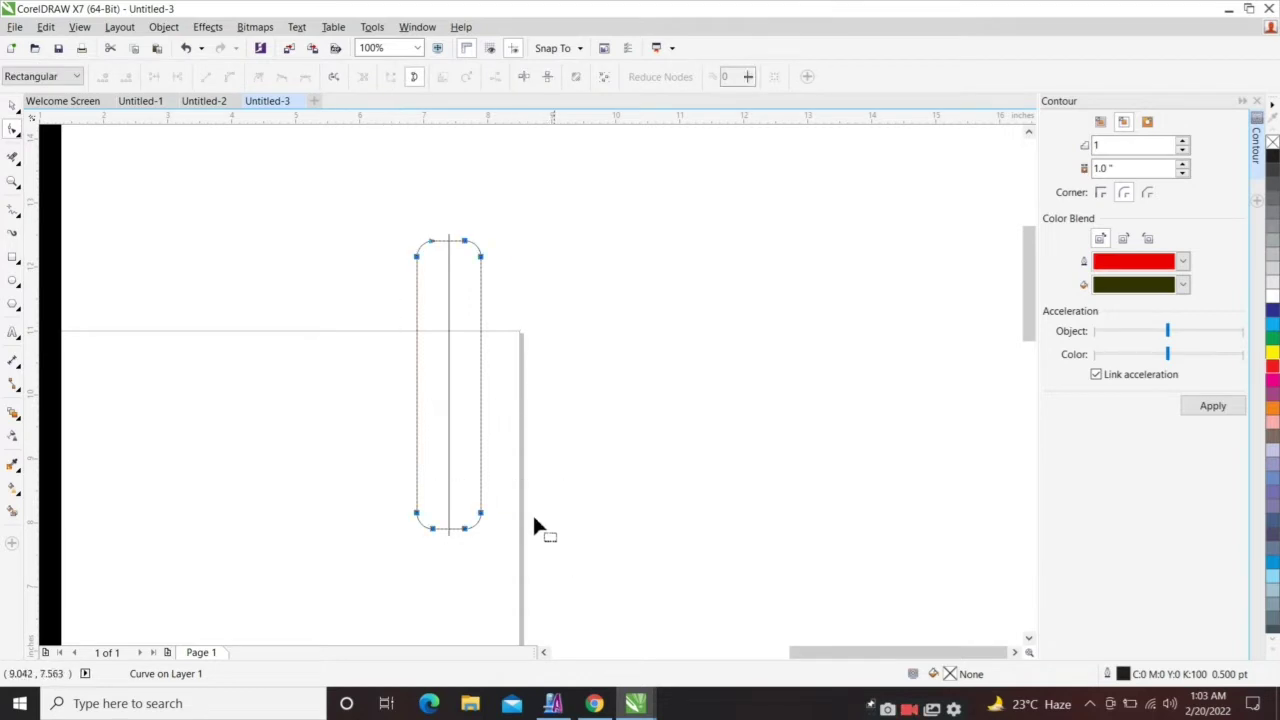
pyautogui.scroll(3, 447, 259)
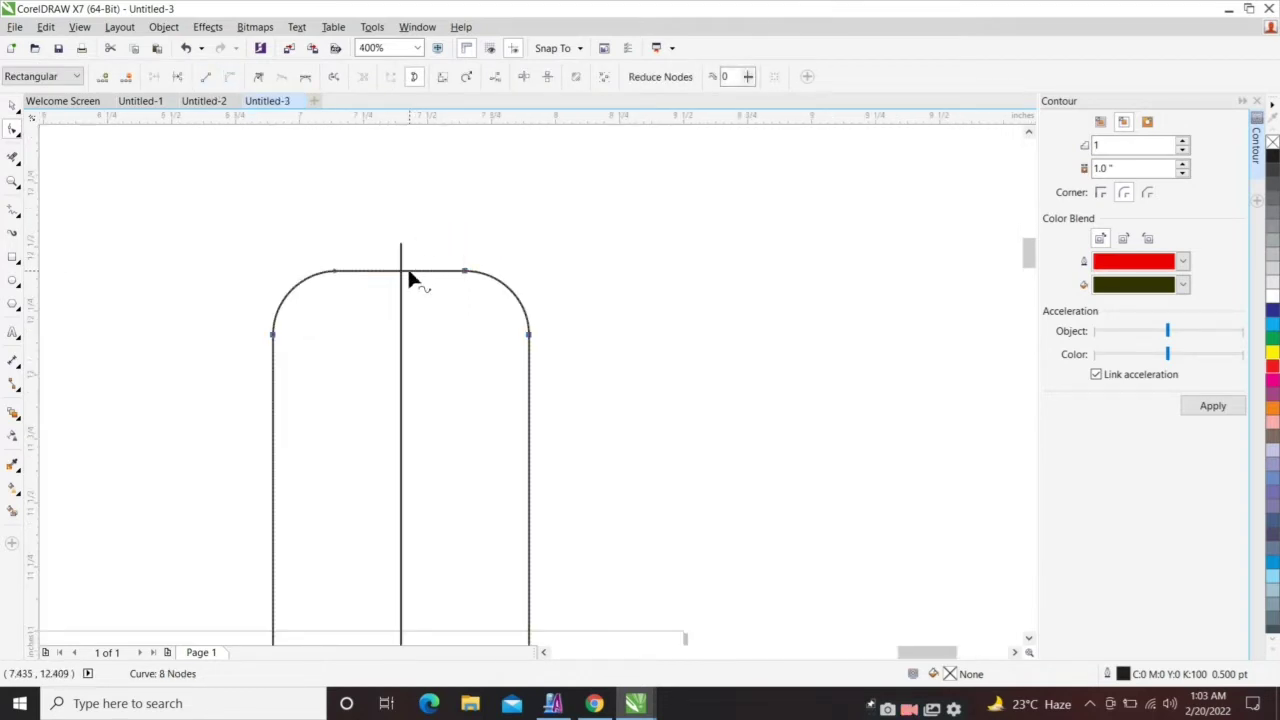
pyautogui.moveTo(403, 271); pyautogui.dragTo(401, 258)
pyautogui.moveTo(321, 257); pyautogui.dragTo(342, 291)
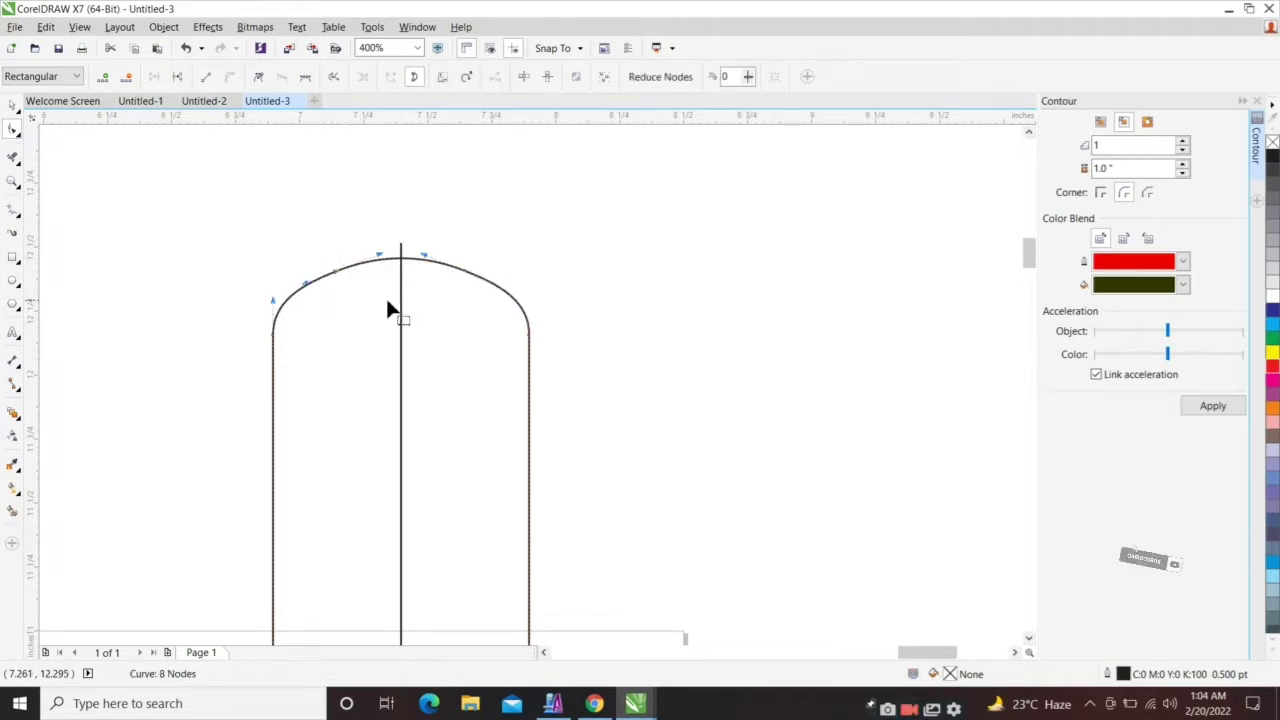
pyautogui.press('Delete')
pyautogui.press('Delete')
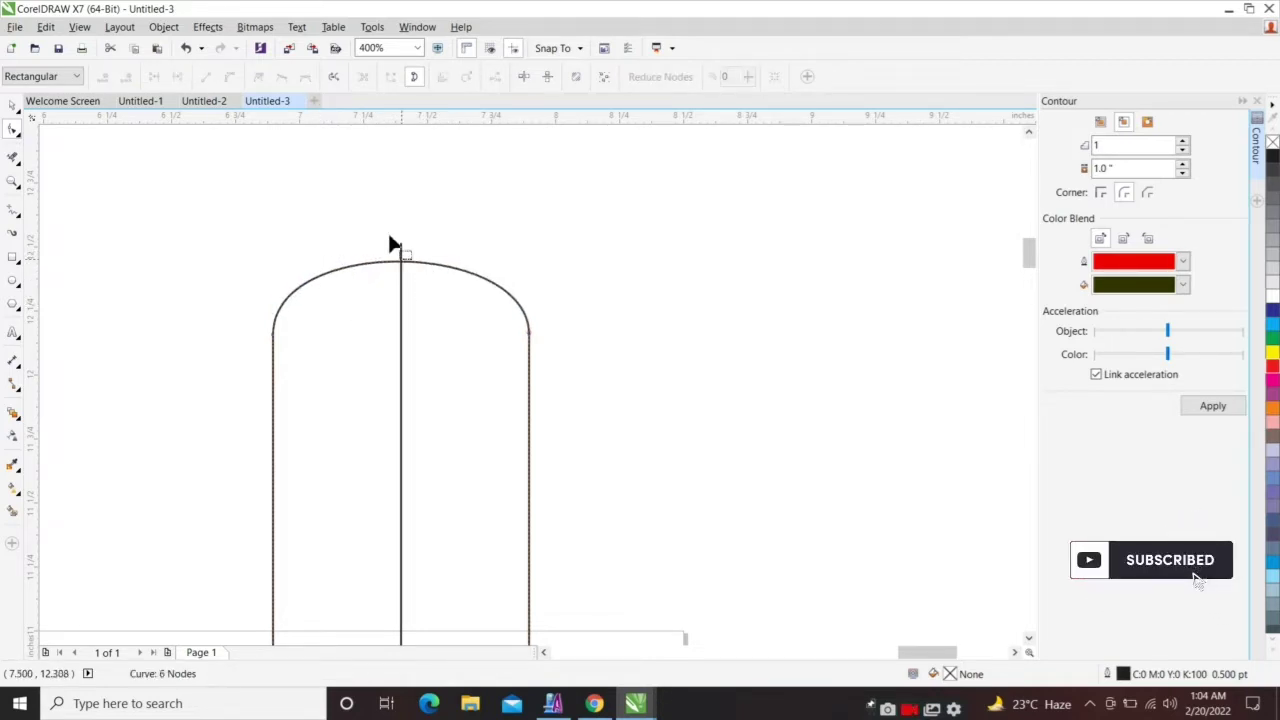
pyautogui.scroll(-2, 391, 246)
pyautogui.press('space')
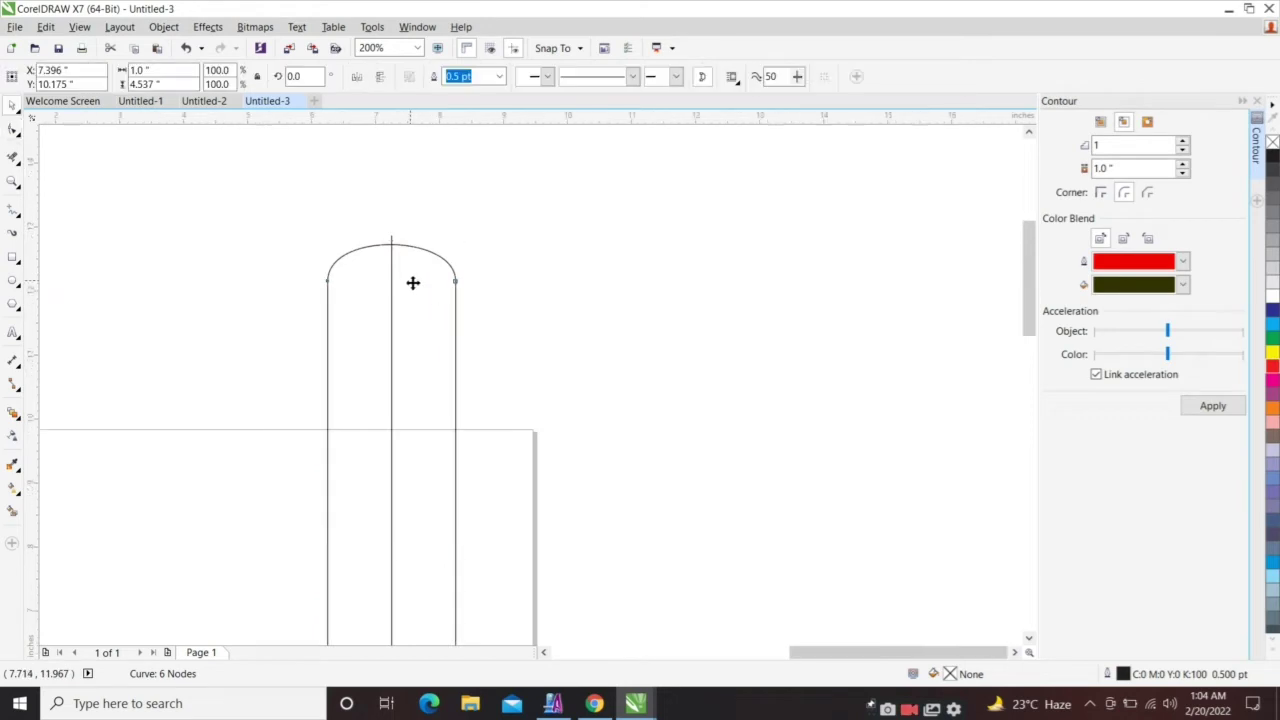
# Step: Rotate the centre line to 270 degrees so it crosses the middle of the shape horizontally
pyautogui.scroll(-2, 414, 296)
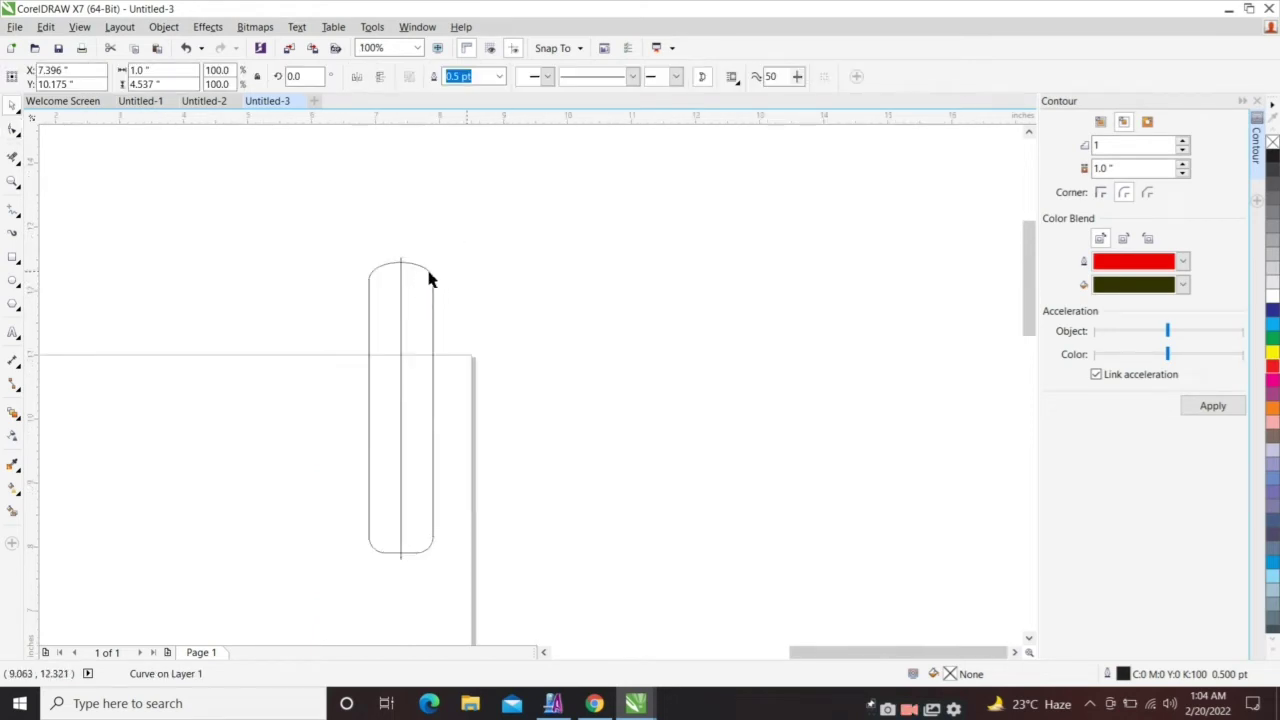
pyautogui.moveTo(380, 242); pyautogui.dragTo(466, 614)
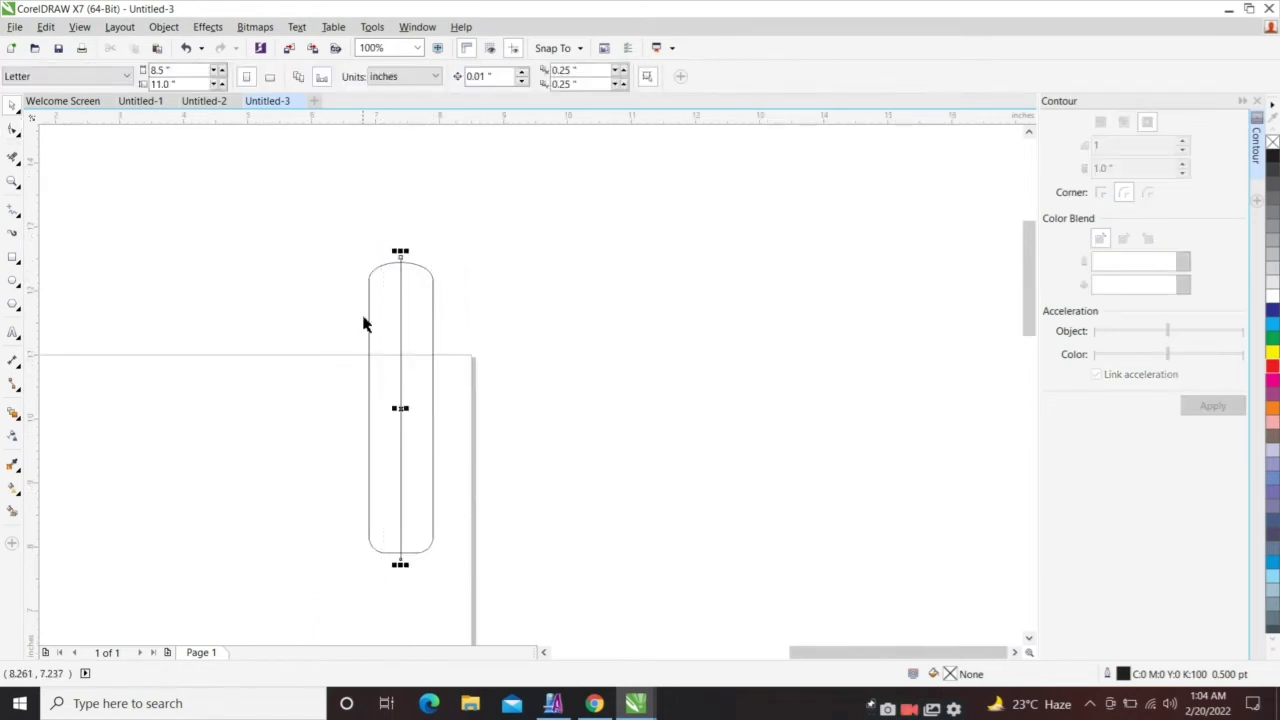
pyautogui.click(401, 262)
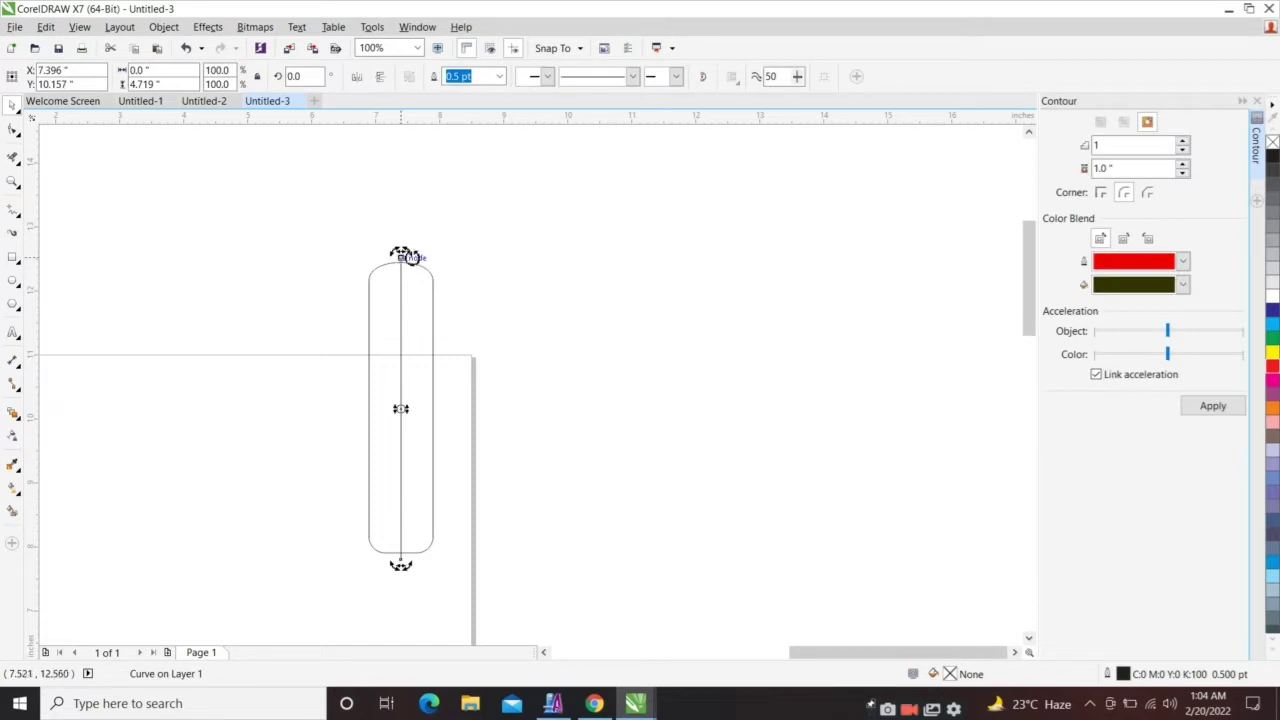
pyautogui.moveTo(411, 257); pyautogui.dragTo(506, 409)
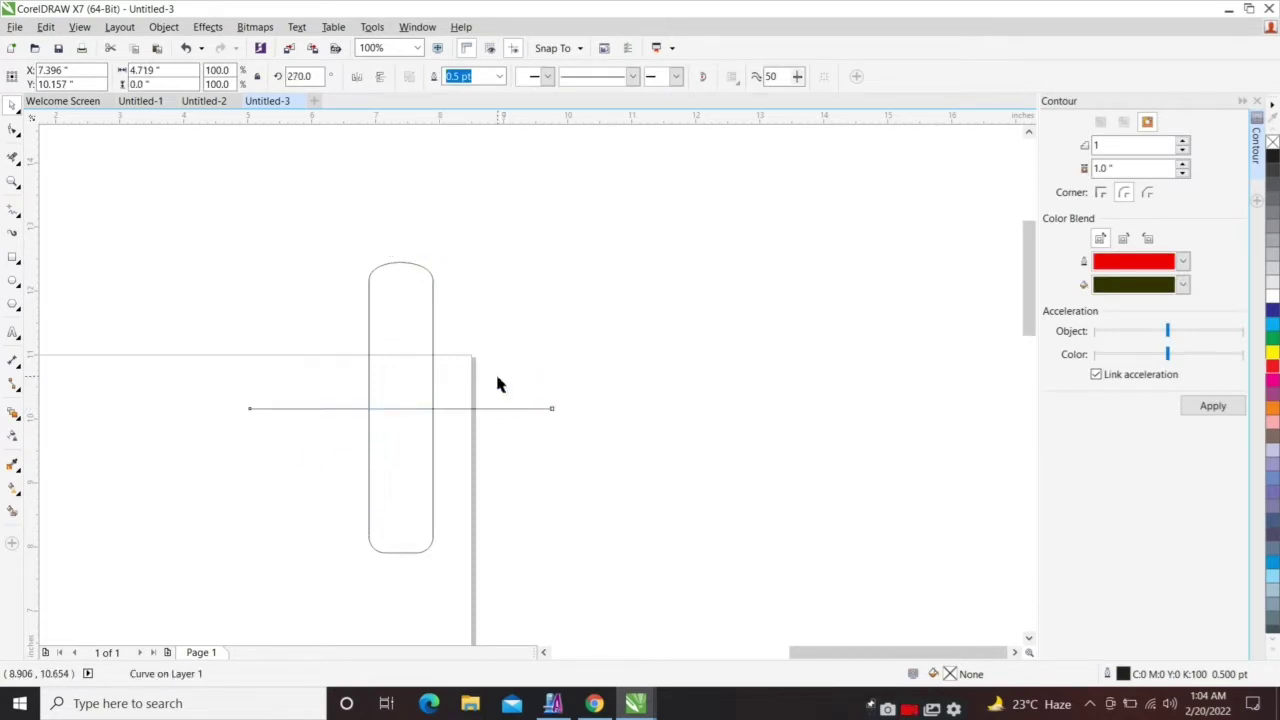
pyautogui.click(496, 373)
# Step: Smart Fill the shape's upper half in gray, and delete the original outline and the horizontal line
pyautogui.click(12, 511)
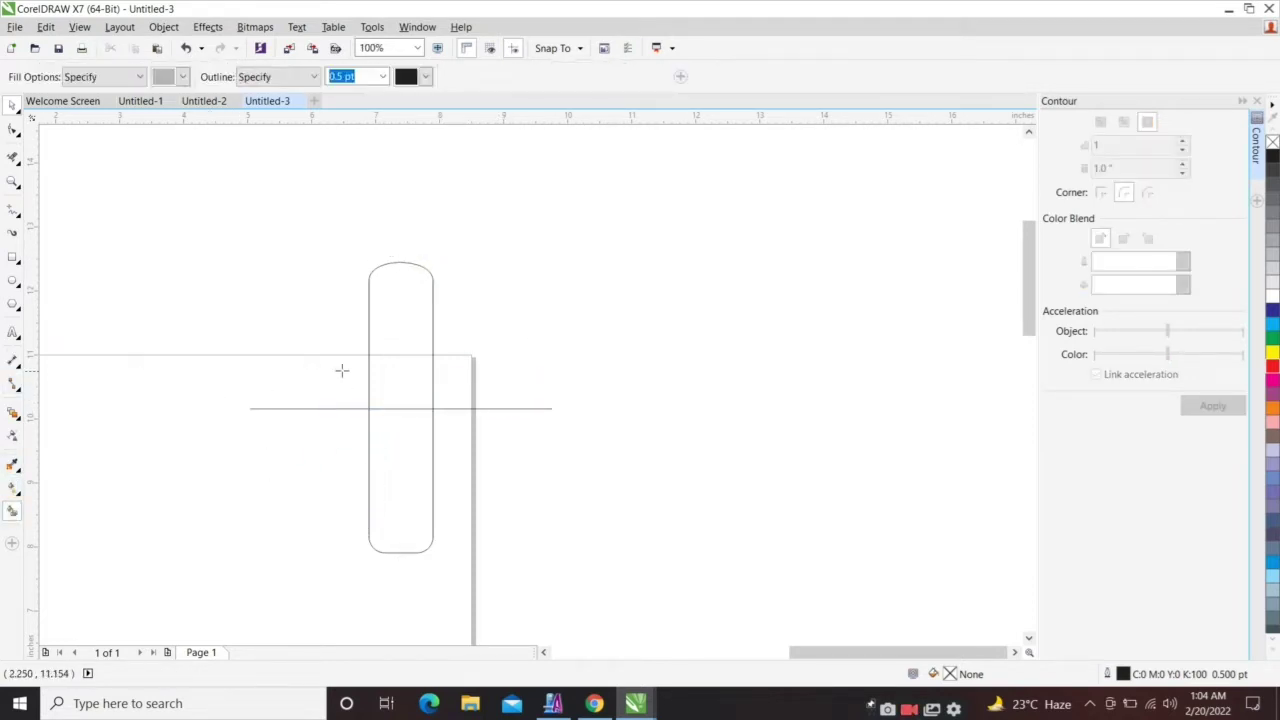
pyautogui.click(395, 378)
pyautogui.click(426, 456)
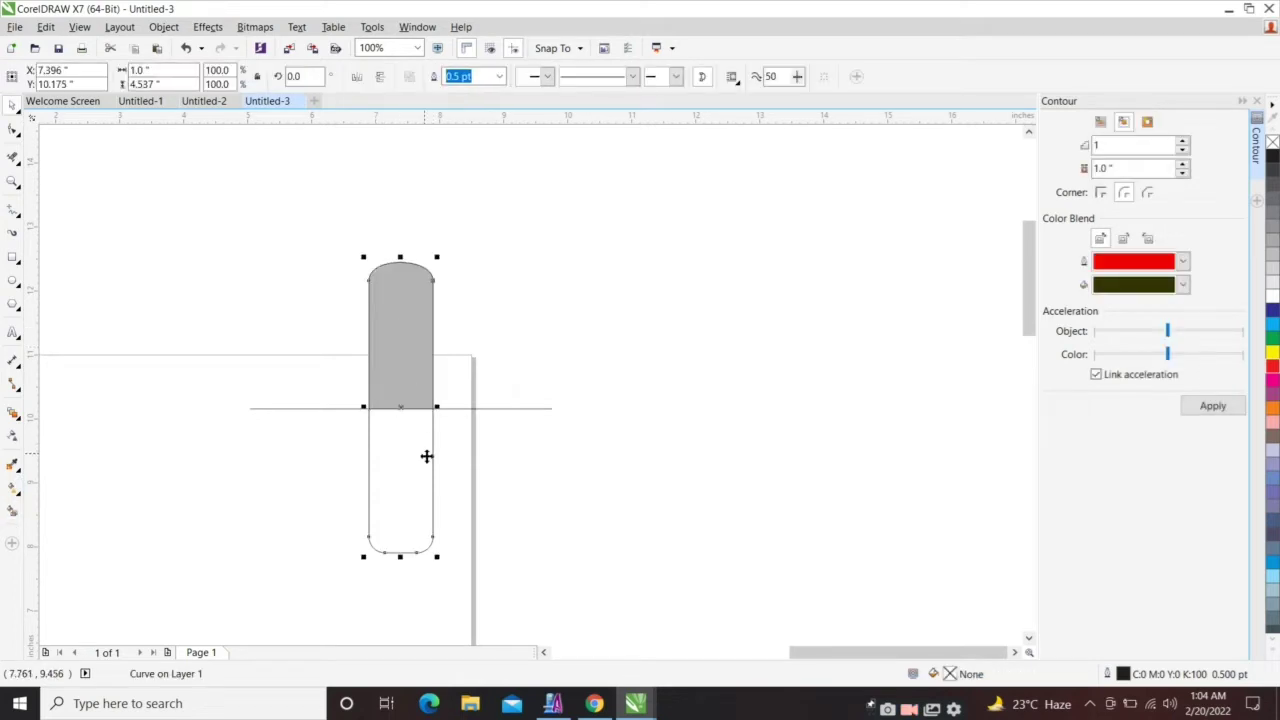
pyautogui.press('Delete')
pyautogui.click(444, 409)
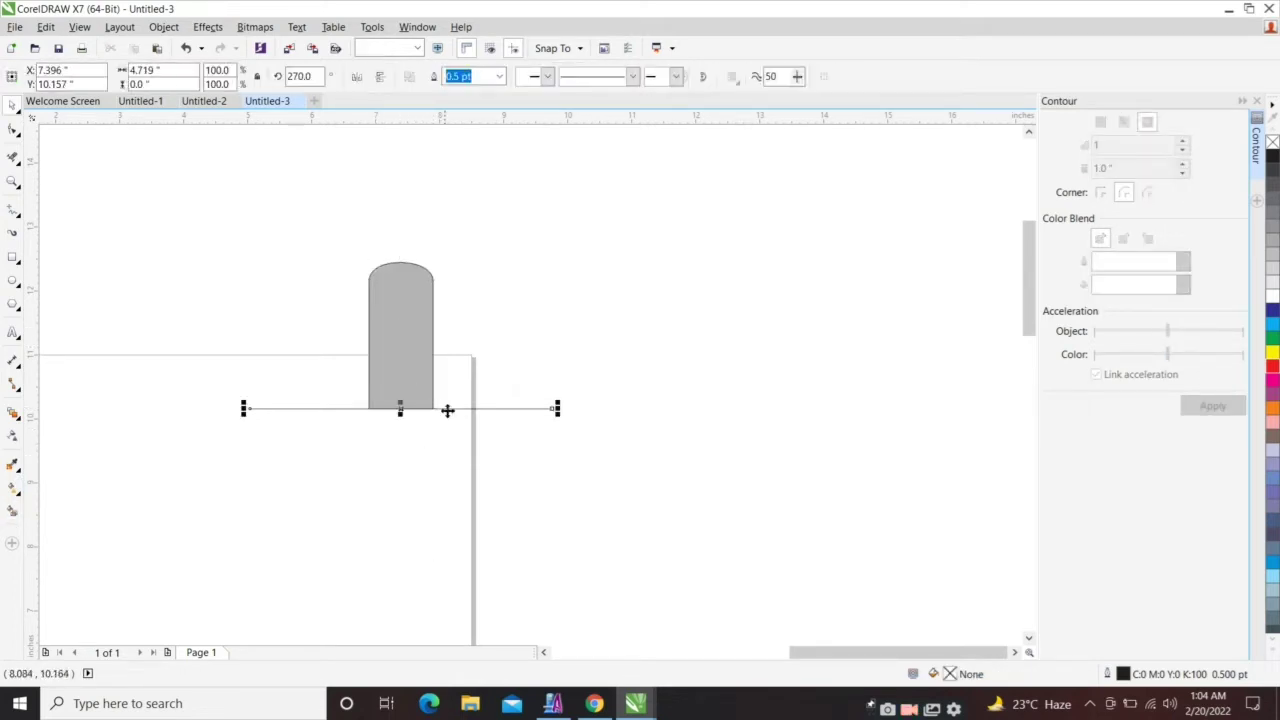
pyautogui.press('Delete')
# Step: Mirror a copy of the gray arched half downward from its flat edge and select both halves
pyautogui.click(413, 271)
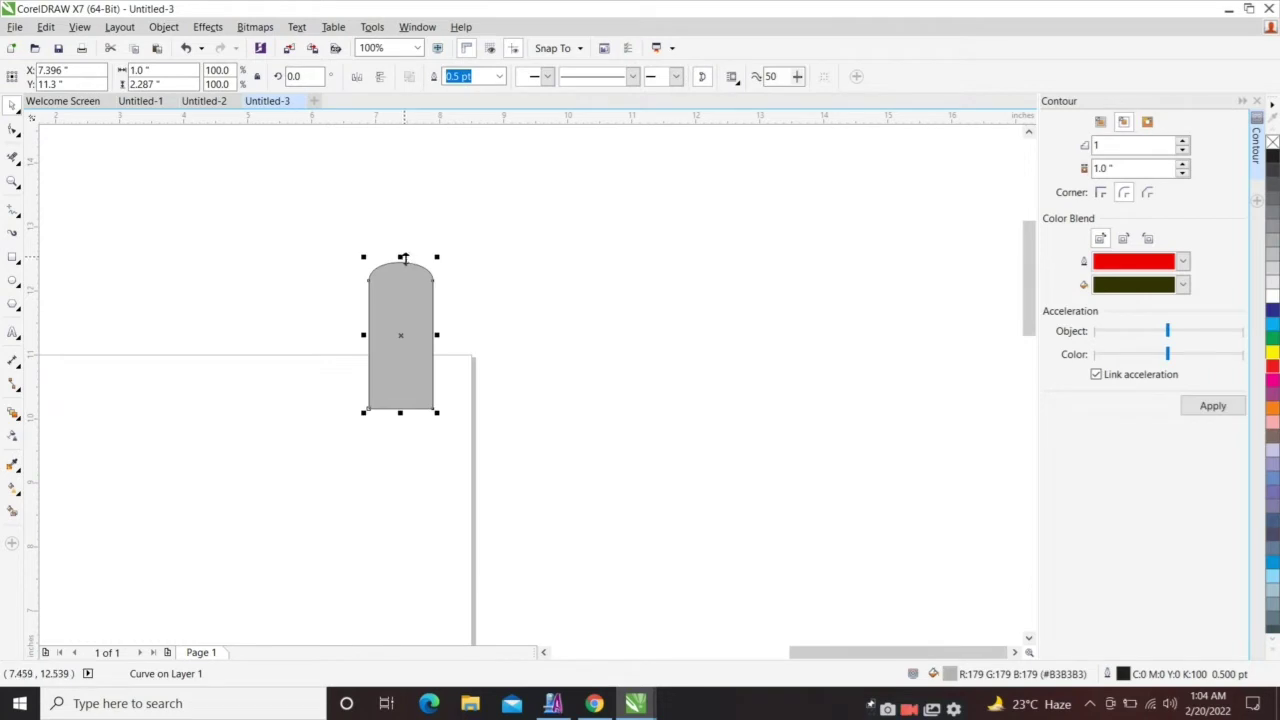
pyautogui.moveTo(400, 260); pyautogui.dragTo(408, 407)
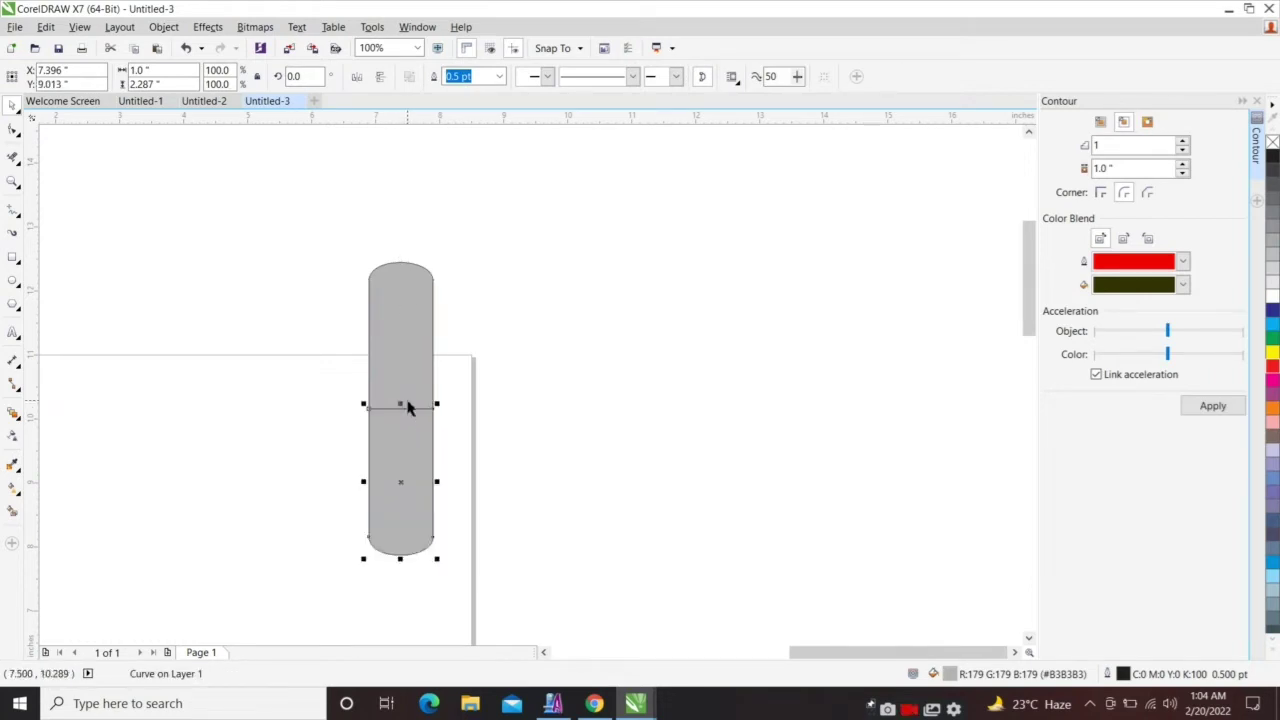
pyautogui.hotkey('ctrl', 'a')
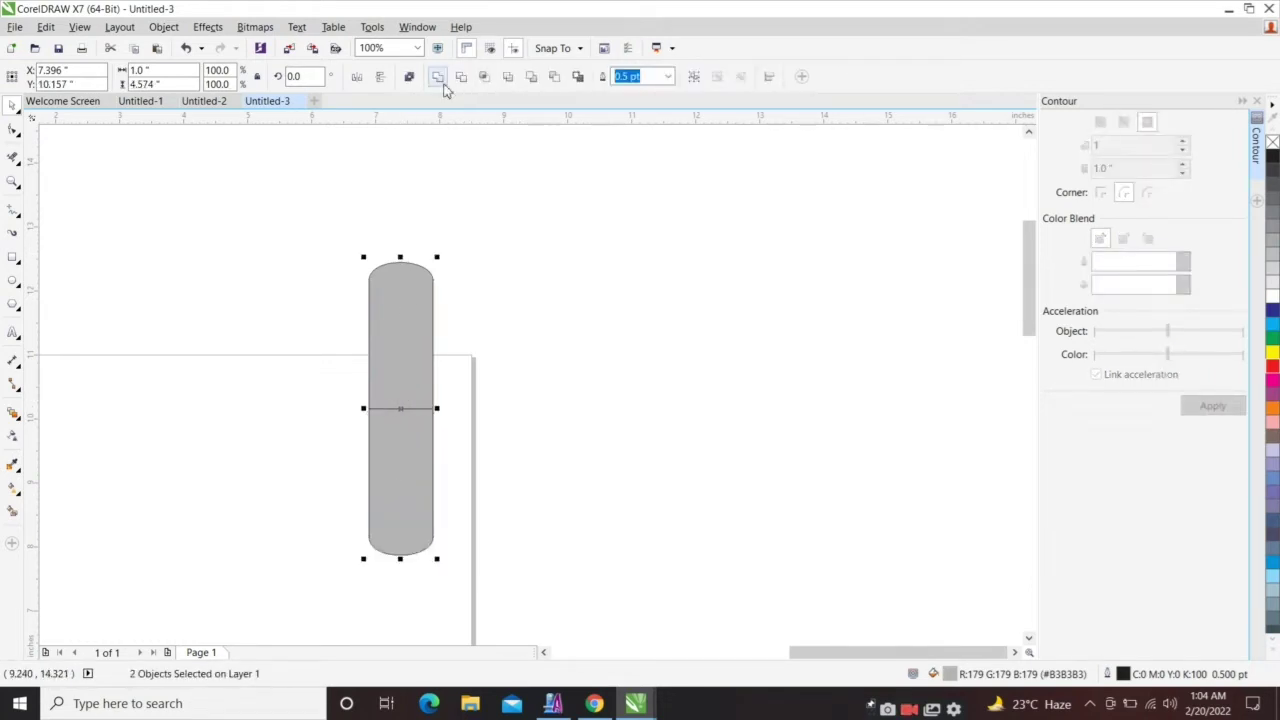
# Step: Weld the two arched halves into one bar shape, shift it slightly, and remove its gray fill
pyautogui.click(440, 80)
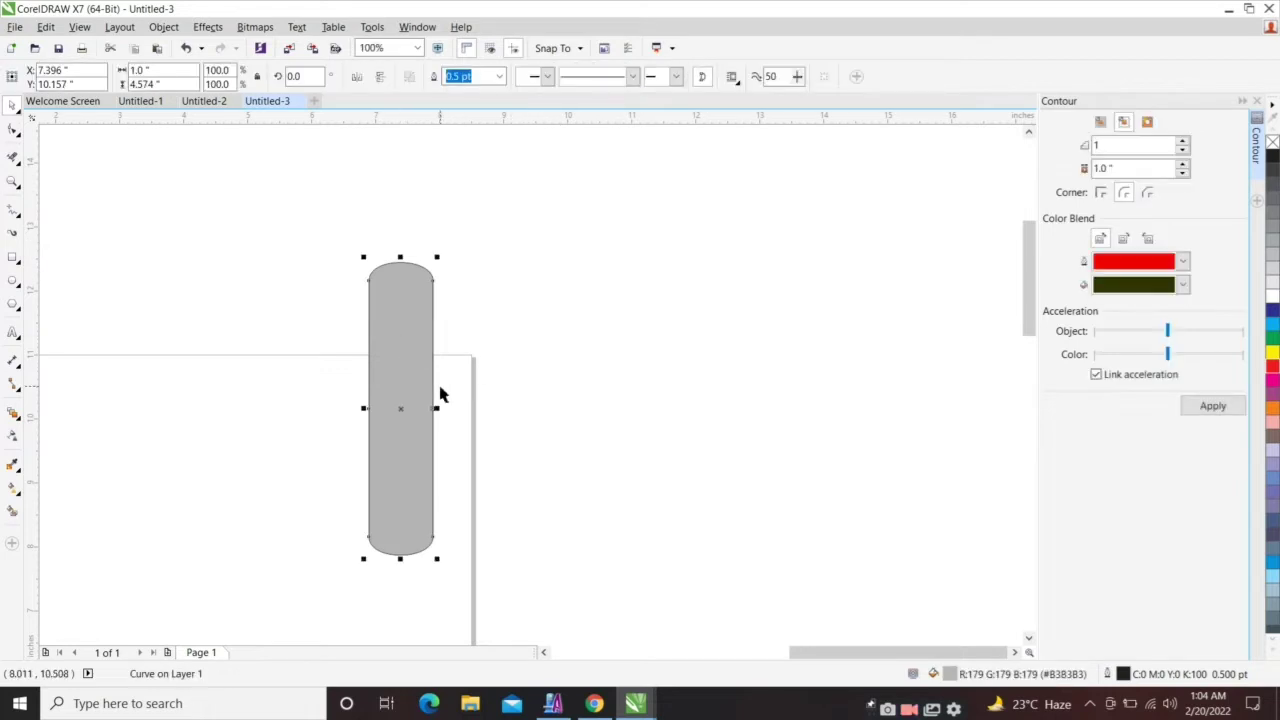
pyautogui.moveTo(426, 376); pyautogui.dragTo(409, 371)
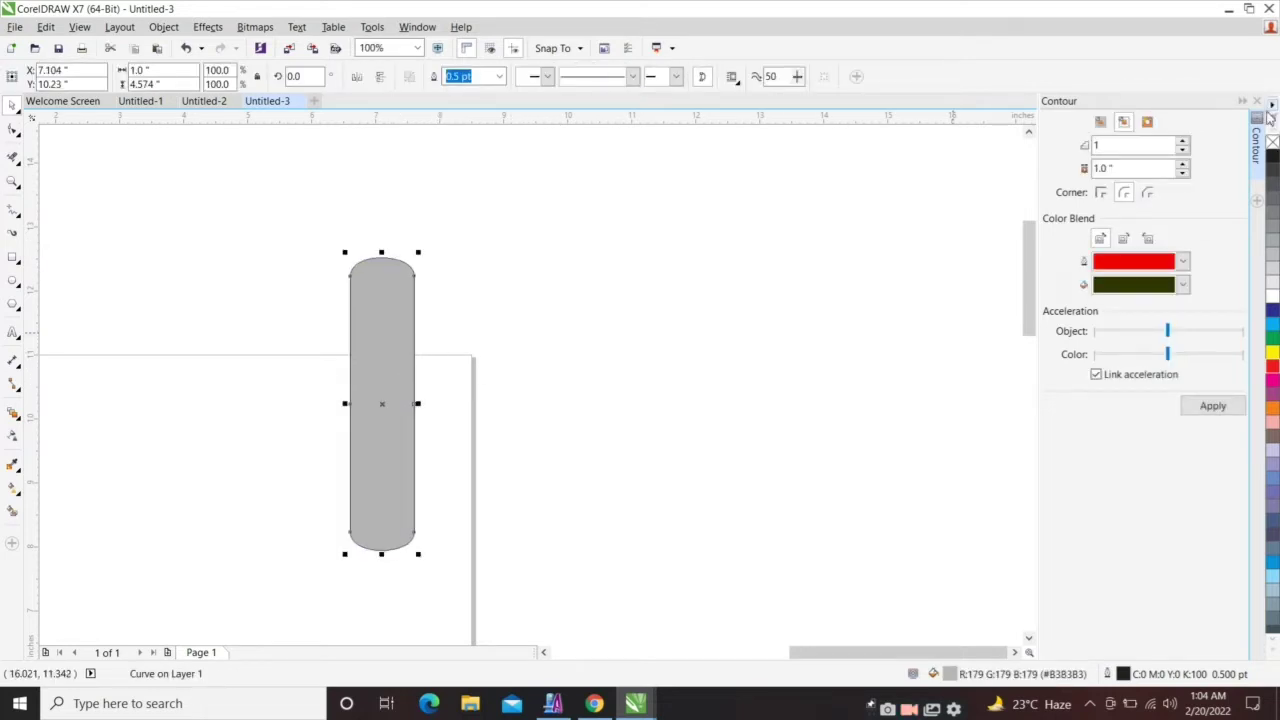
pyautogui.click(1271, 142)
pyautogui.click(631, 263)
pyautogui.click(415, 291)
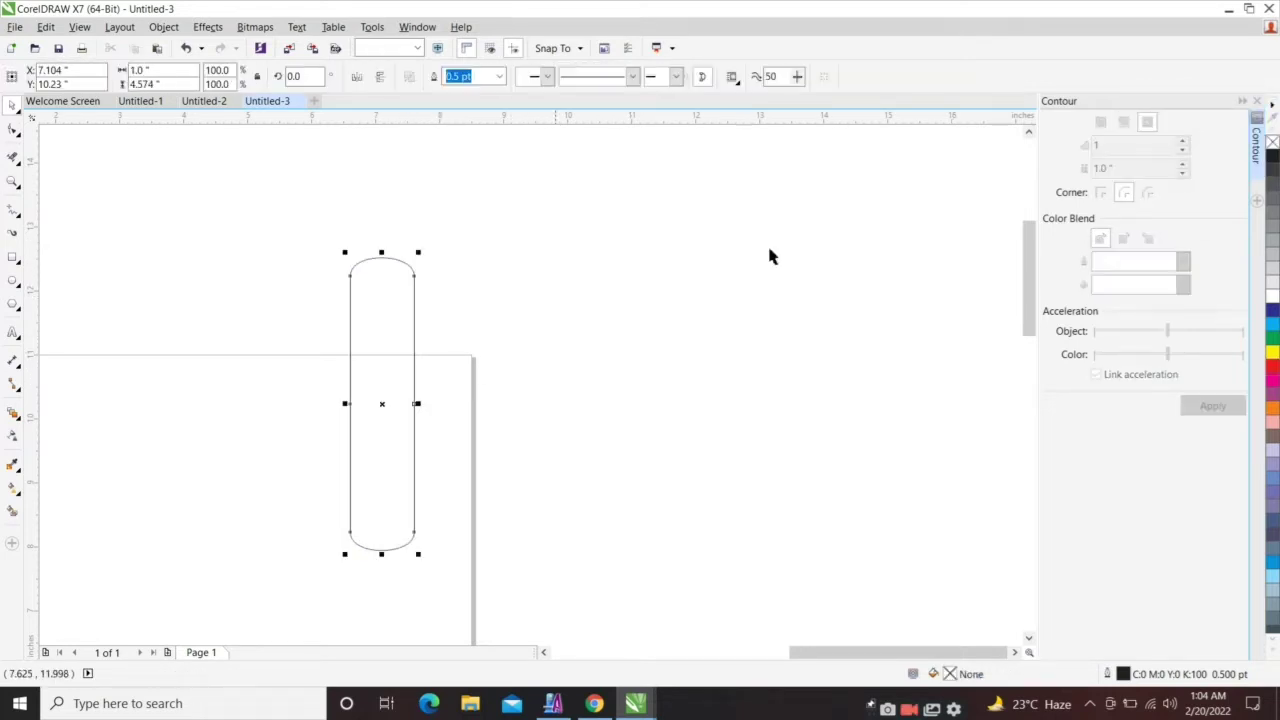
# Step: Apply a one-step inside contour with a 0.25" offset to the bar shape
pyautogui.scroll(-2, 440, 277)
pyautogui.scroll(1, 193, 307)
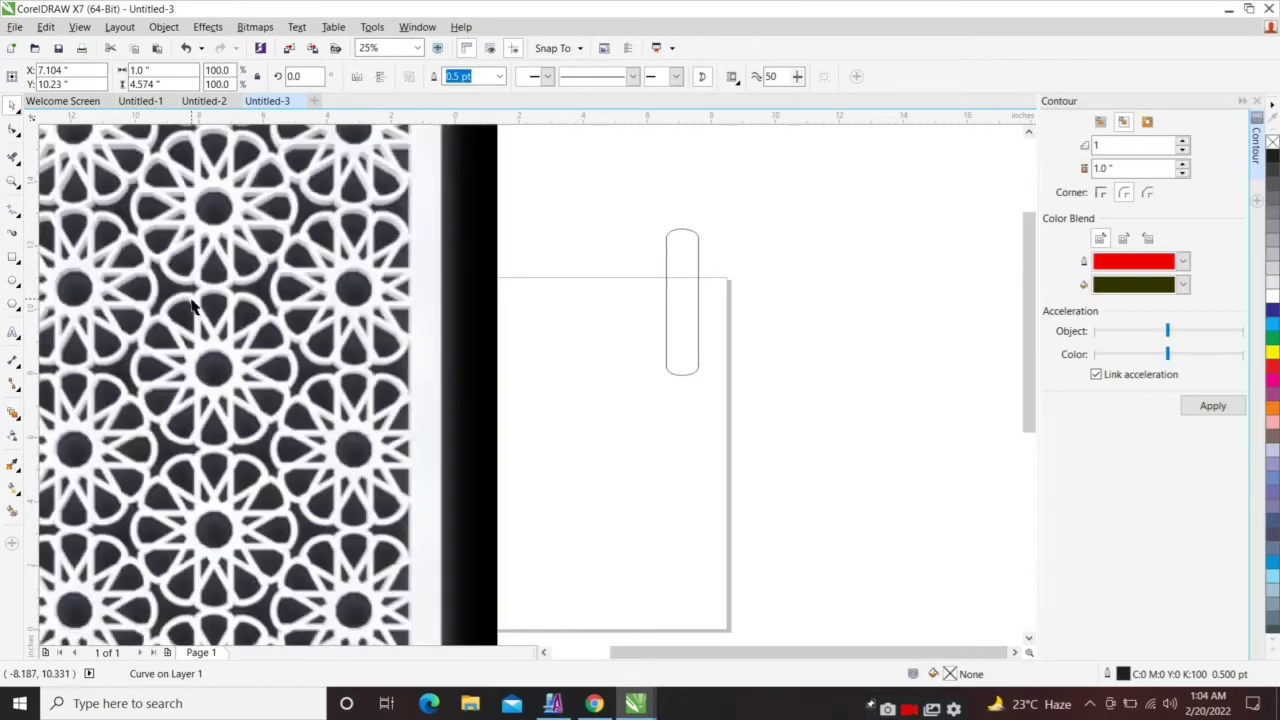
pyautogui.scroll(1, 193, 307)
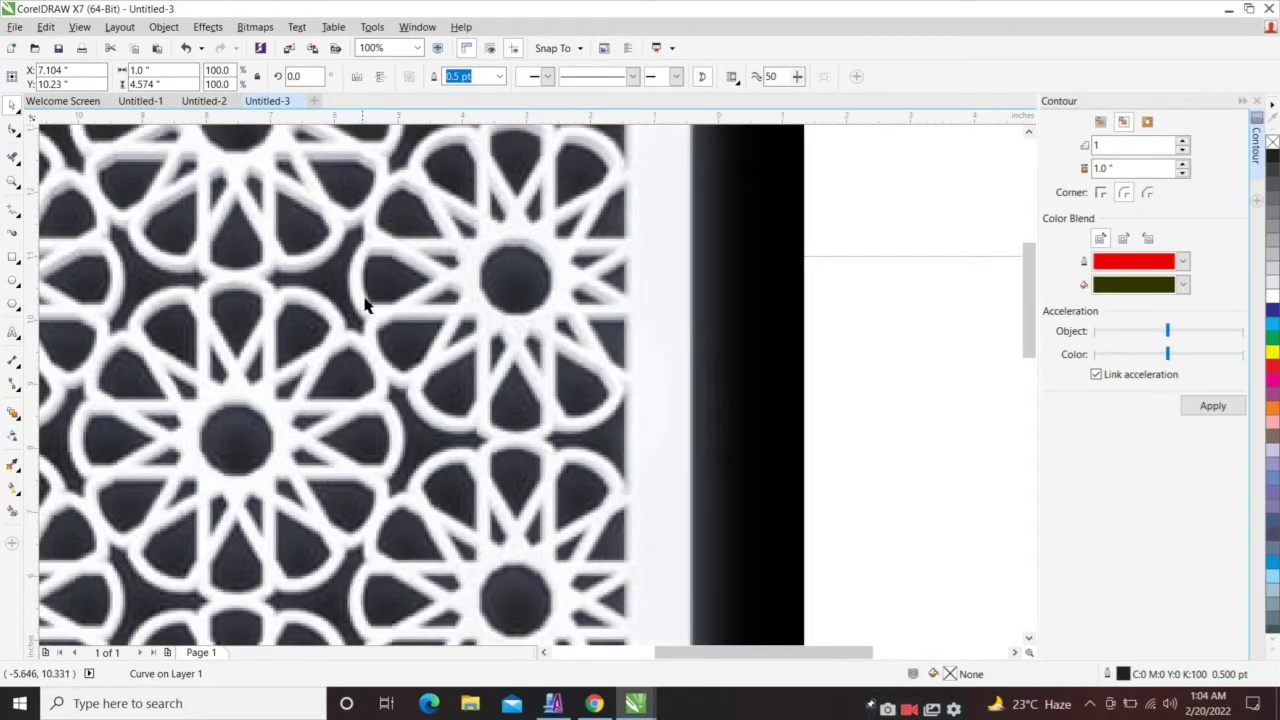
pyautogui.scroll(-2, 172, 304)
pyautogui.scroll(2, 461, 290)
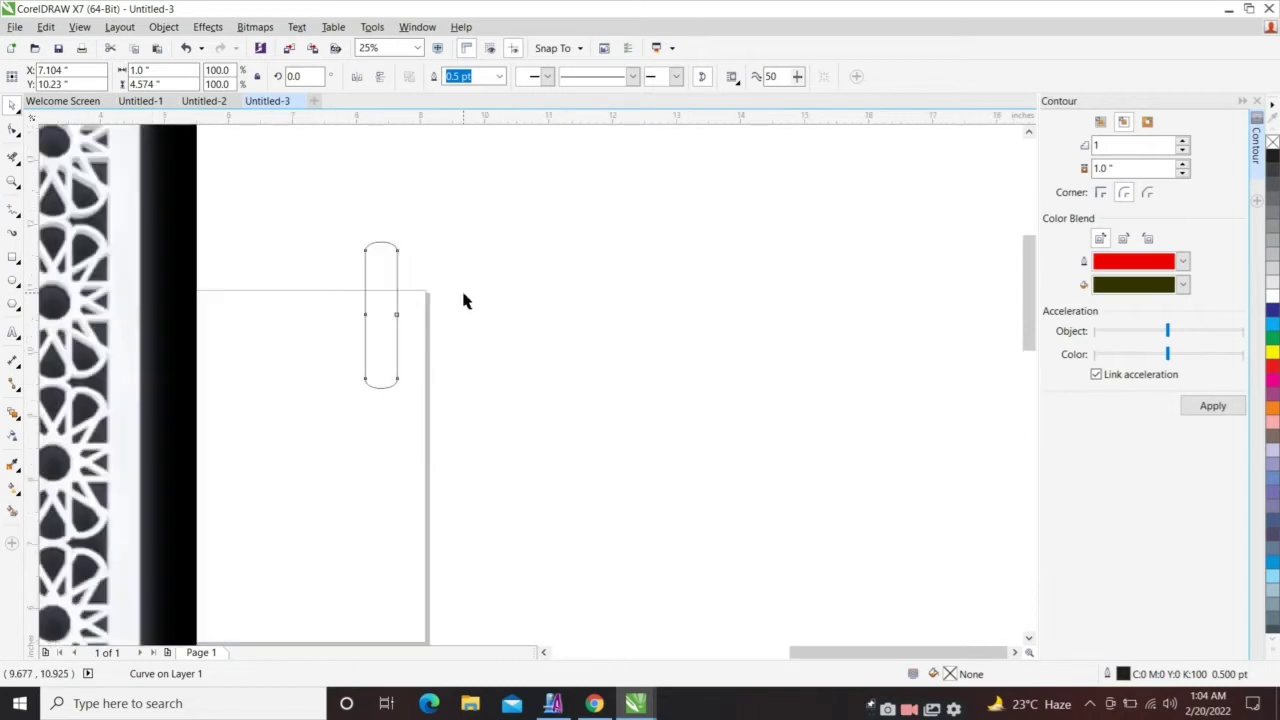
pyautogui.moveTo(284, 262); pyautogui.dragTo(346, 255)
pyautogui.moveTo(1124, 168); pyautogui.dragTo(1055, 178)
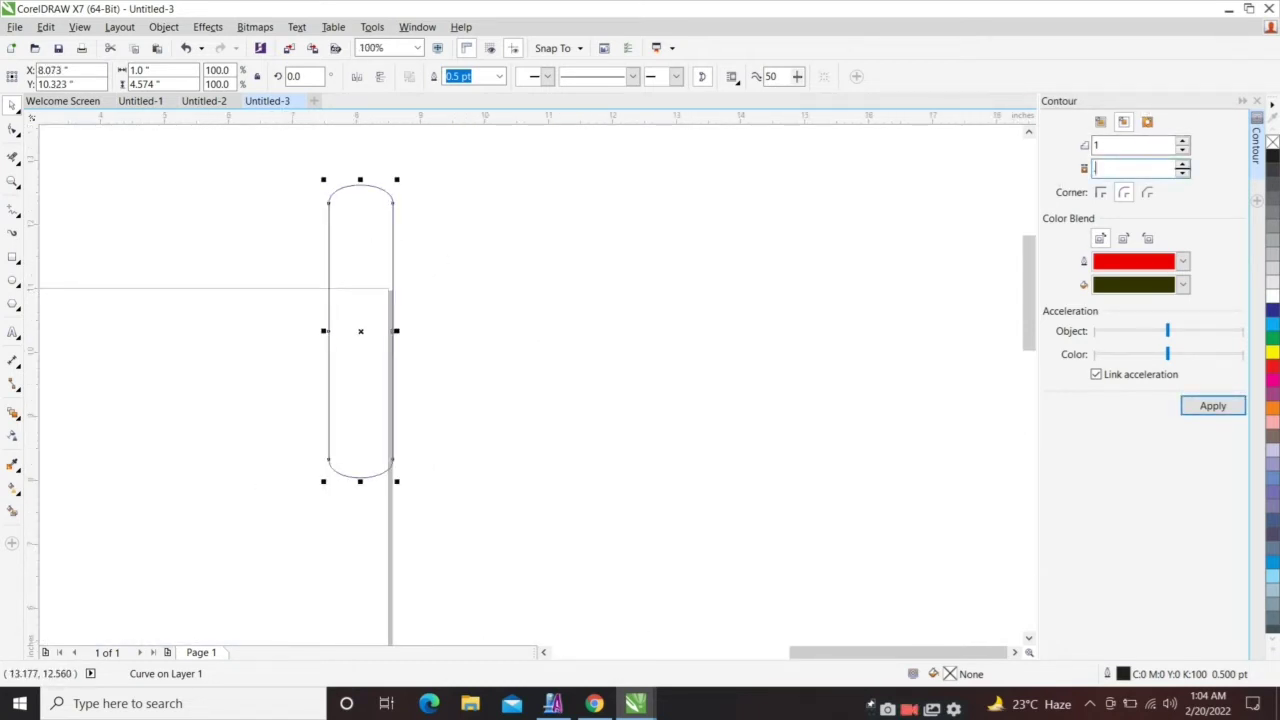
pyautogui.write('.25')
pyautogui.press('Return')
pyautogui.click(443, 229)
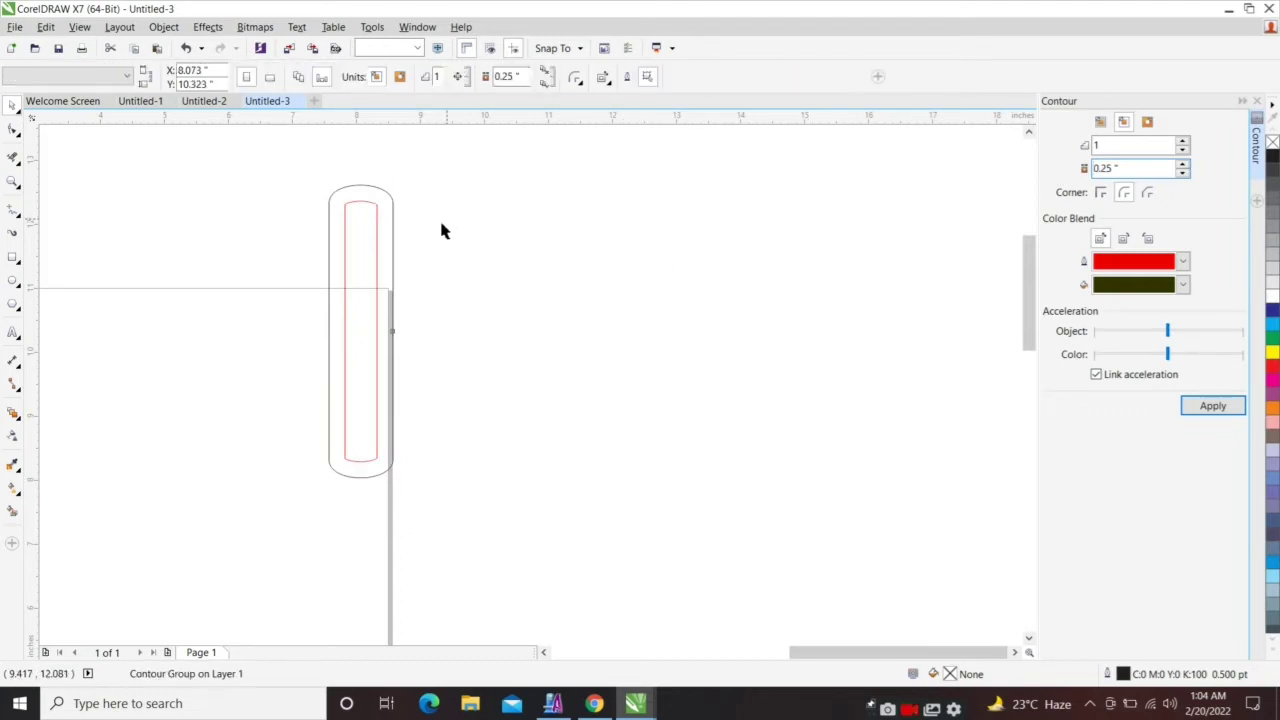
# Step: Break the contour group apart into separate outer and inner curves
pyautogui.click(365, 227)
pyautogui.scroll(2, 366, 221)
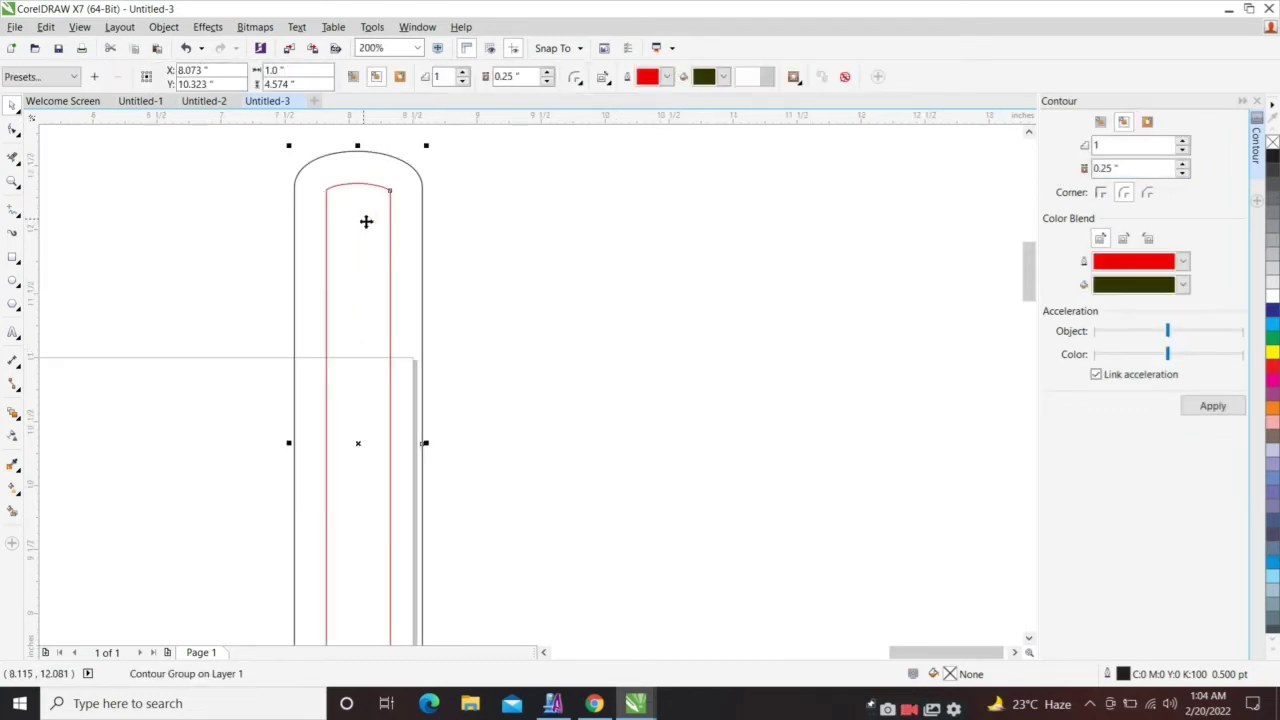
pyautogui.hotkey('ctrl', 'k')
pyautogui.click(460, 210)
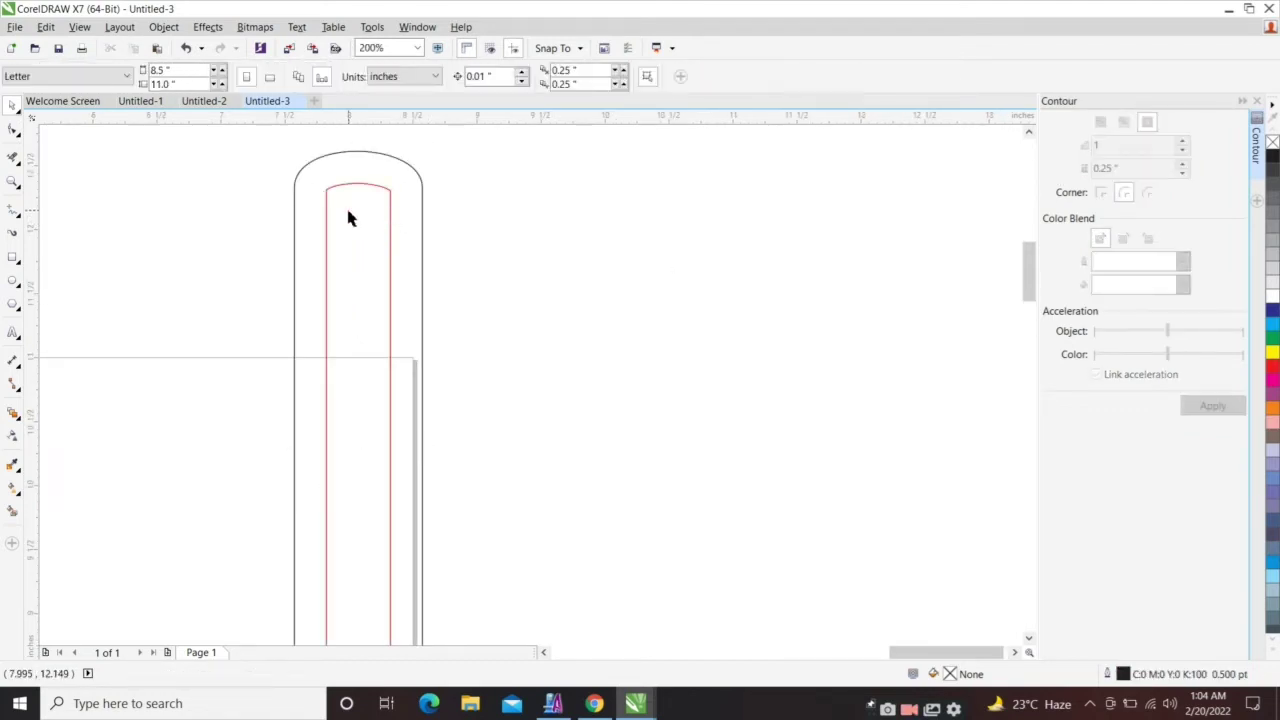
# Step: Trim the inner red curve out of the outer bar shape and delete the leftover inner curve
pyautogui.click(349, 212)
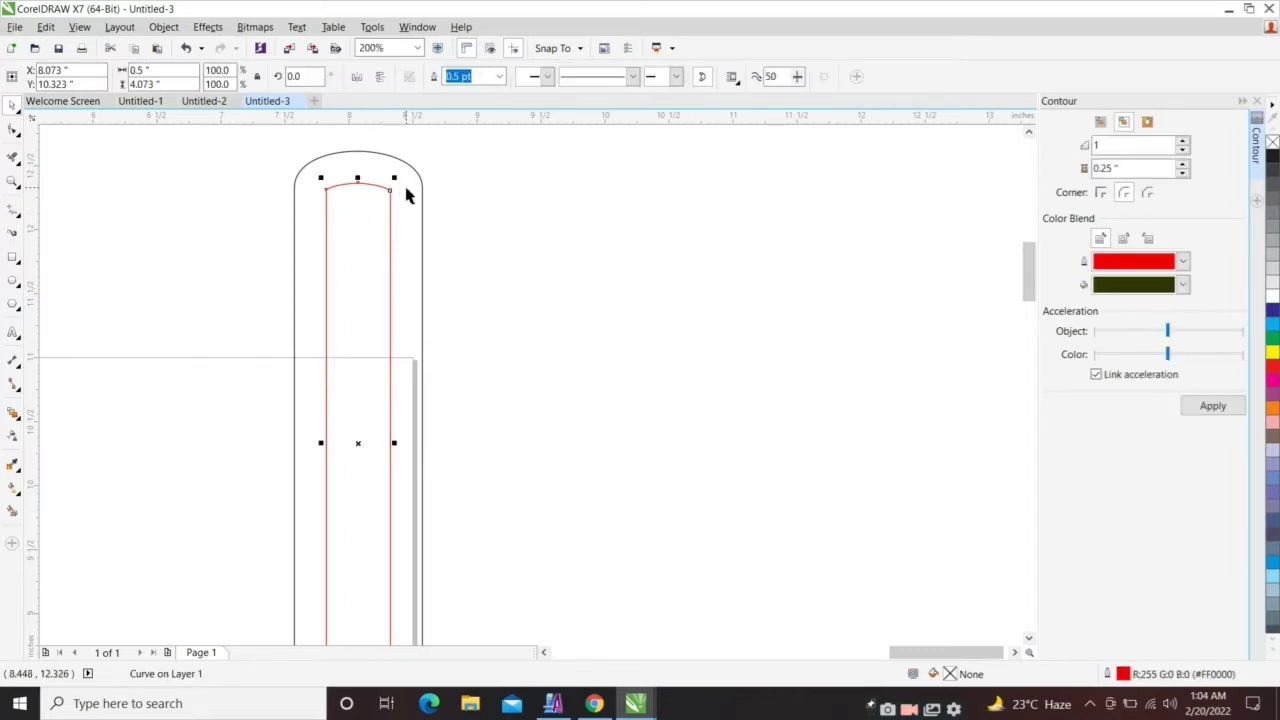
pyautogui.scroll(2, 406, 195)
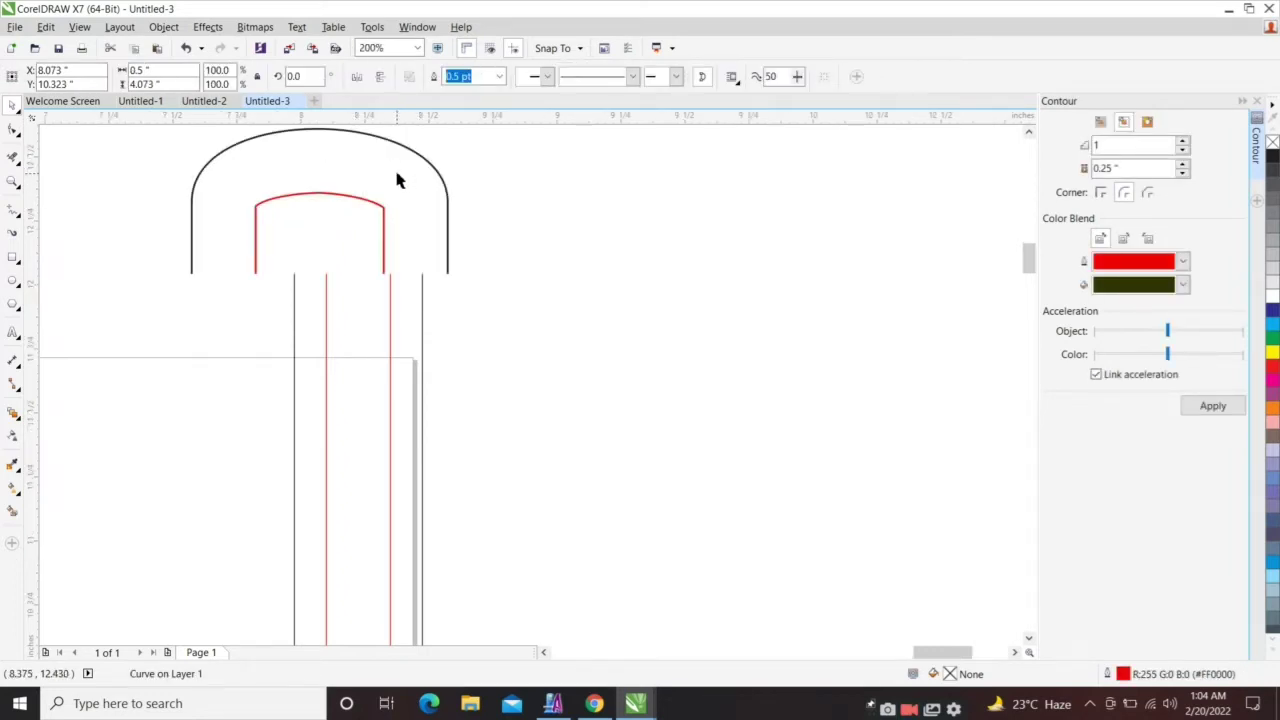
pyautogui.hotkey('ctrl', 'a')
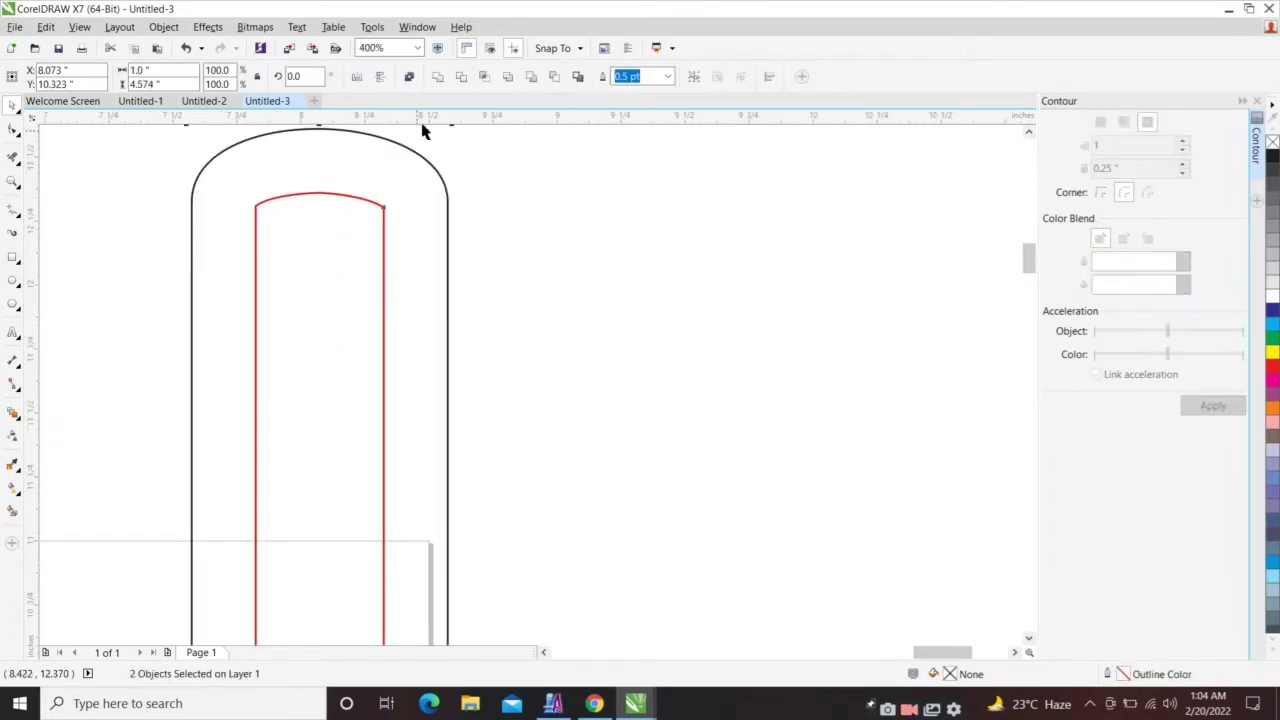
pyautogui.click(466, 78)
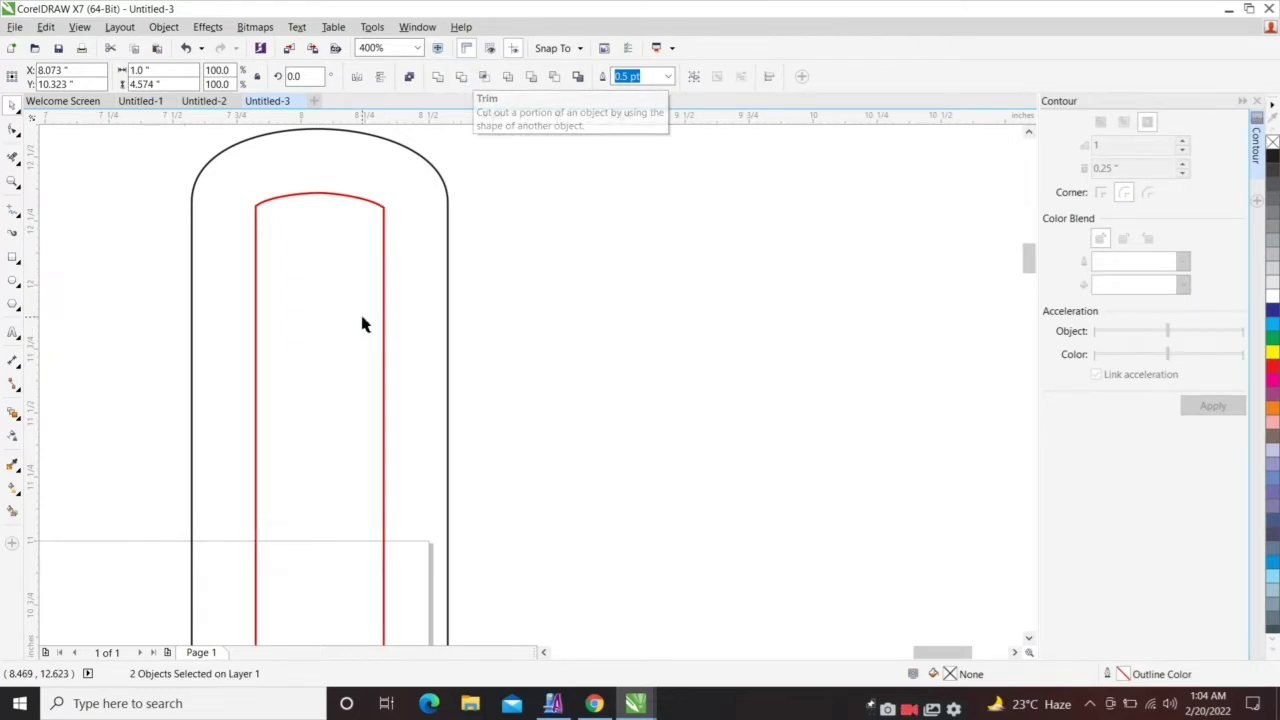
pyautogui.moveTo(362, 318); pyautogui.dragTo(457, 314)
pyautogui.press('Delete')
pyautogui.scroll(-1, 329, 239)
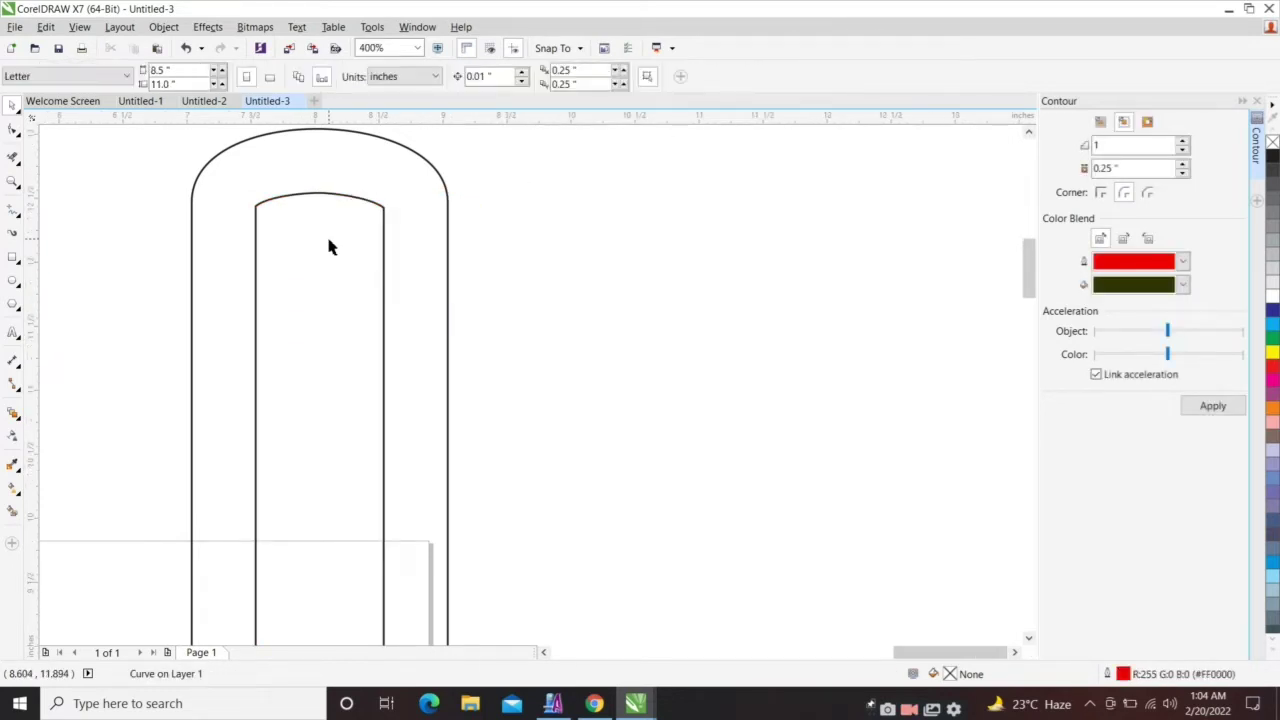
# Step: Rotate a copy of the hollow bar to 330 degrees about its centre and repeat it until six crossing bars form a full rosette
pyautogui.scroll(-4, 350, 220)
pyautogui.click(361, 208)
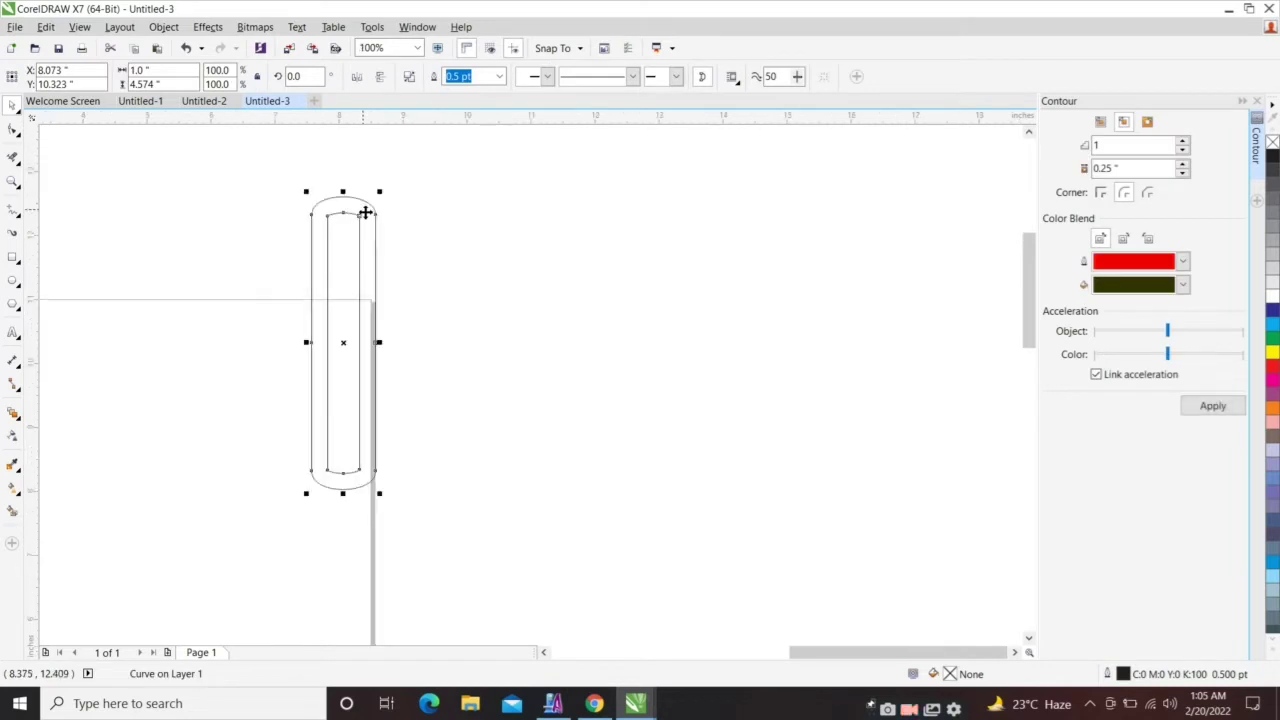
pyautogui.hotkey('shift', 'F2')
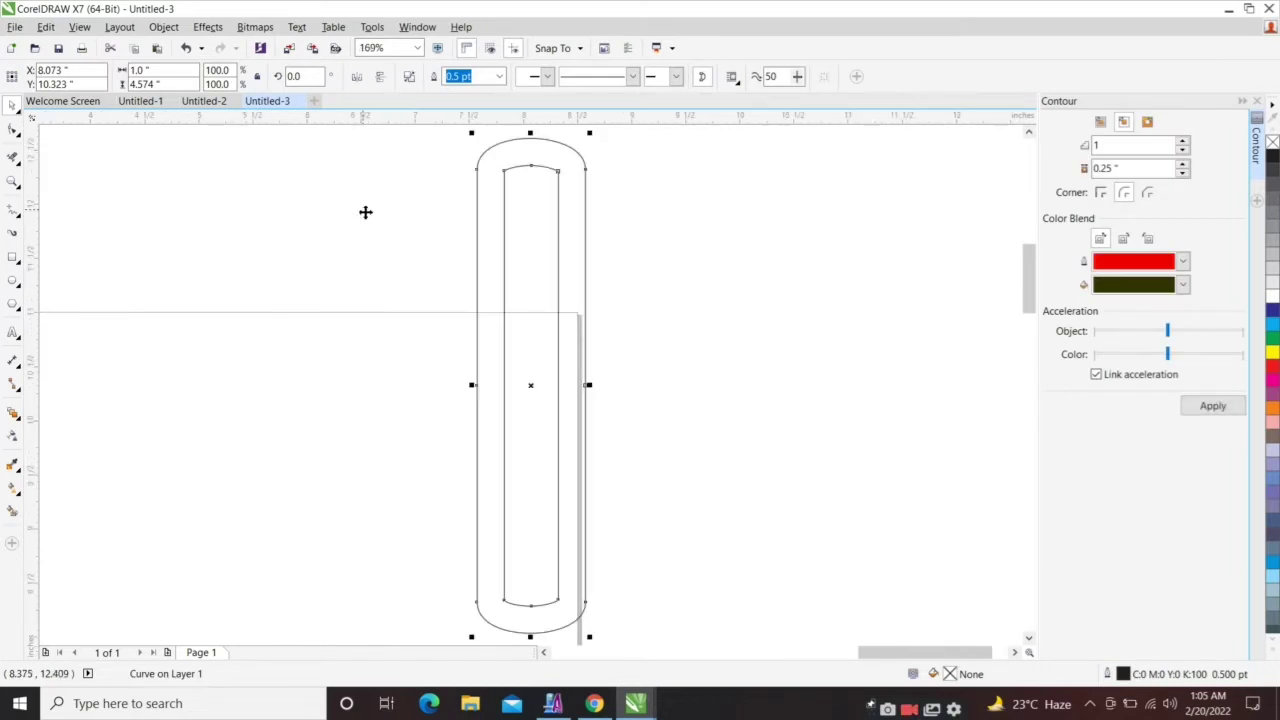
pyautogui.click(547, 162)
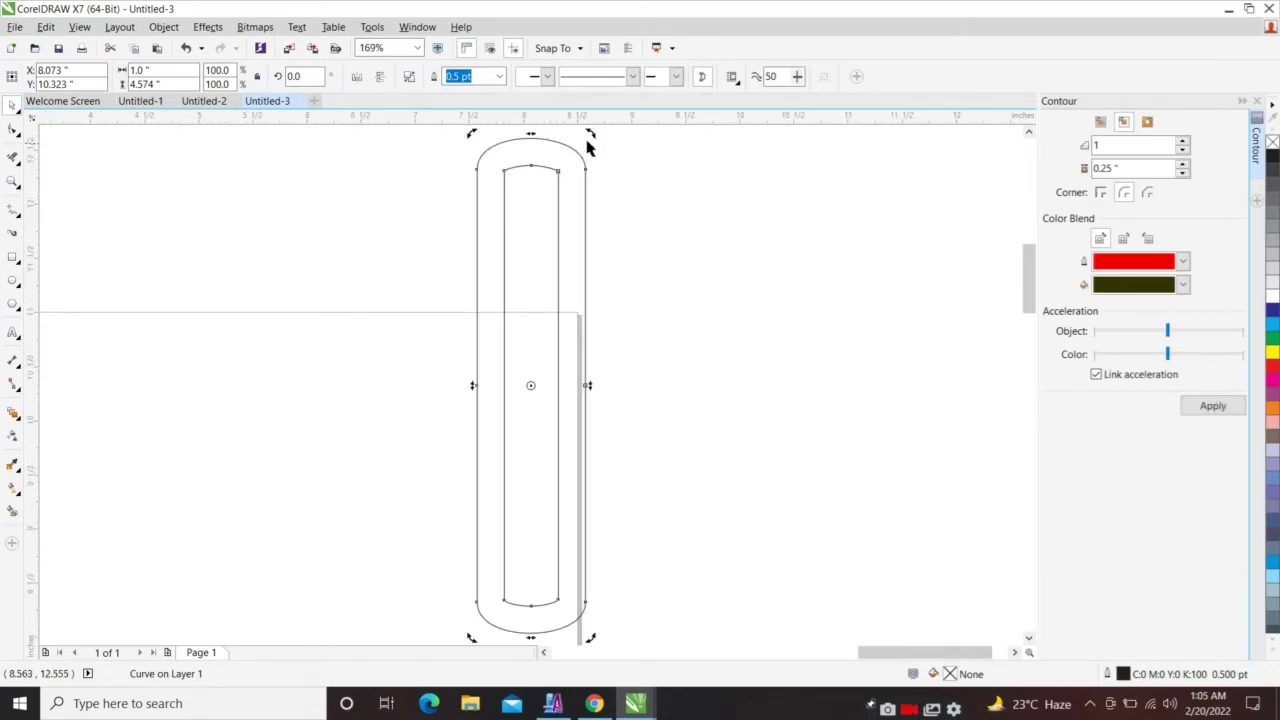
pyautogui.moveTo(592, 137); pyautogui.dragTo(679, 216)
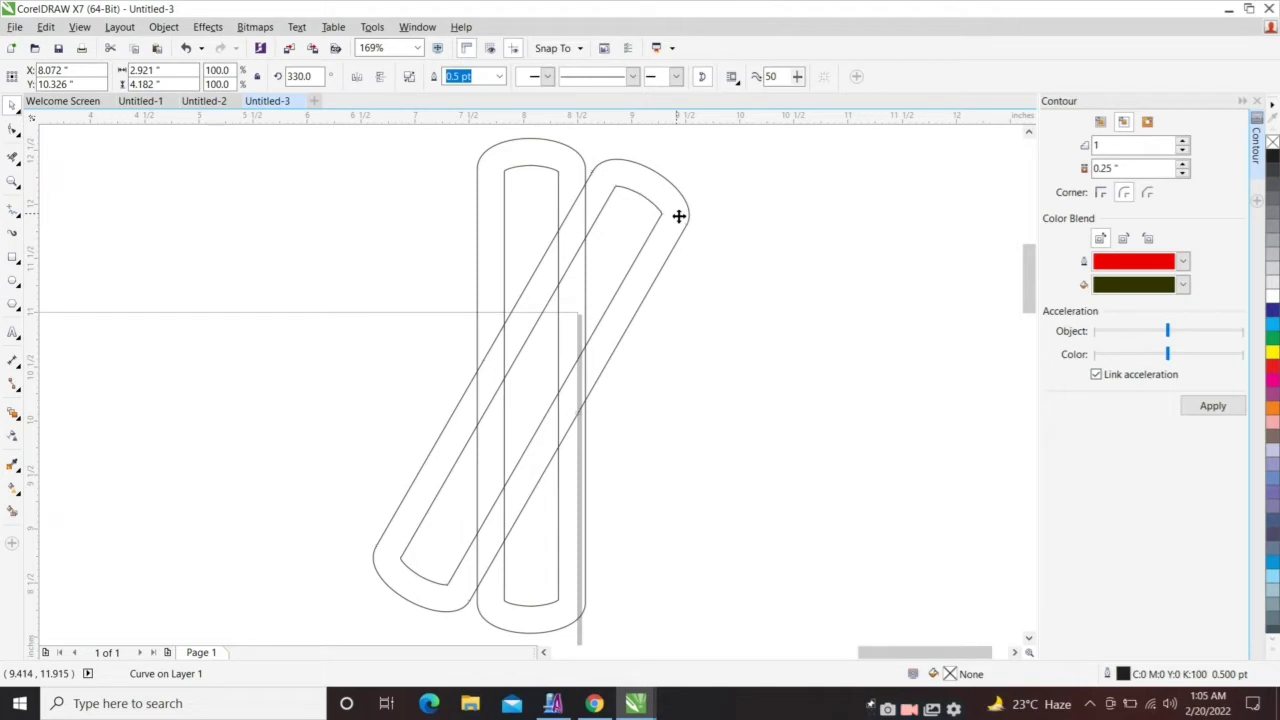
pyautogui.hotkey('ctrl', 'r')
pyautogui.hotkey('ctrl', 'r')
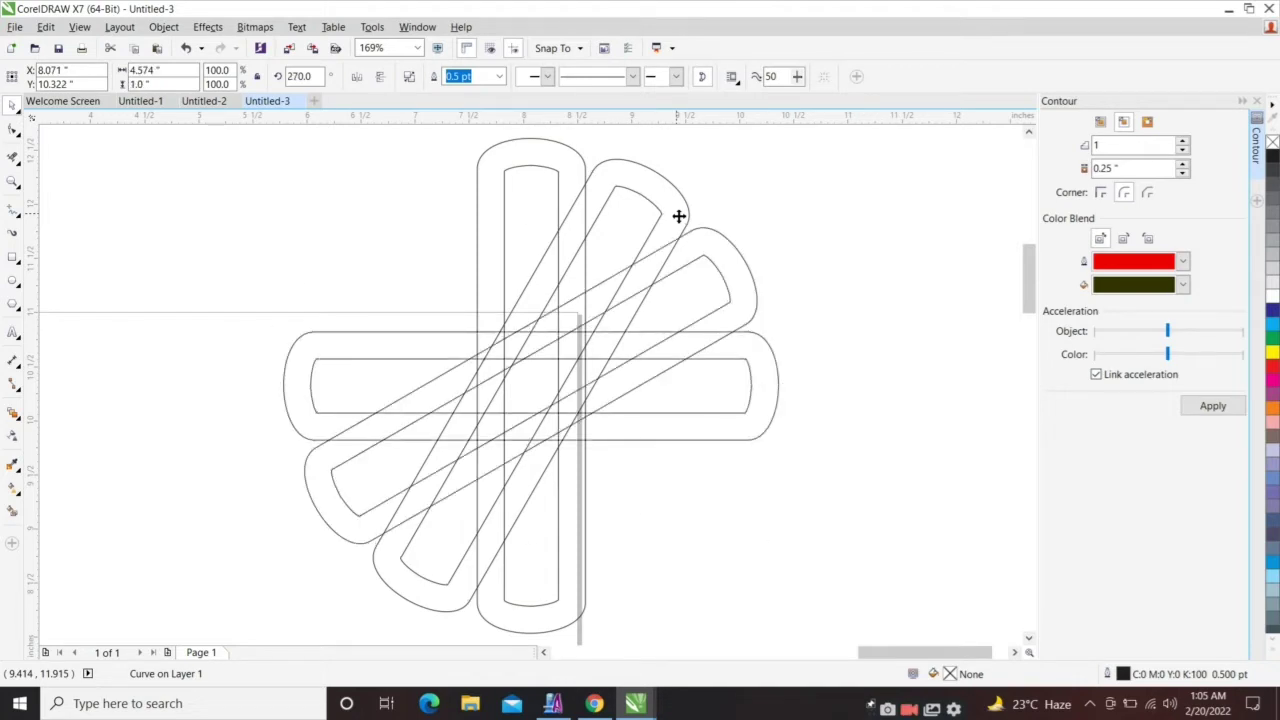
pyautogui.hotkey('ctrl', 'r')
pyautogui.hotkey('ctrl', 'r')
pyautogui.scroll(-2, 444, 263)
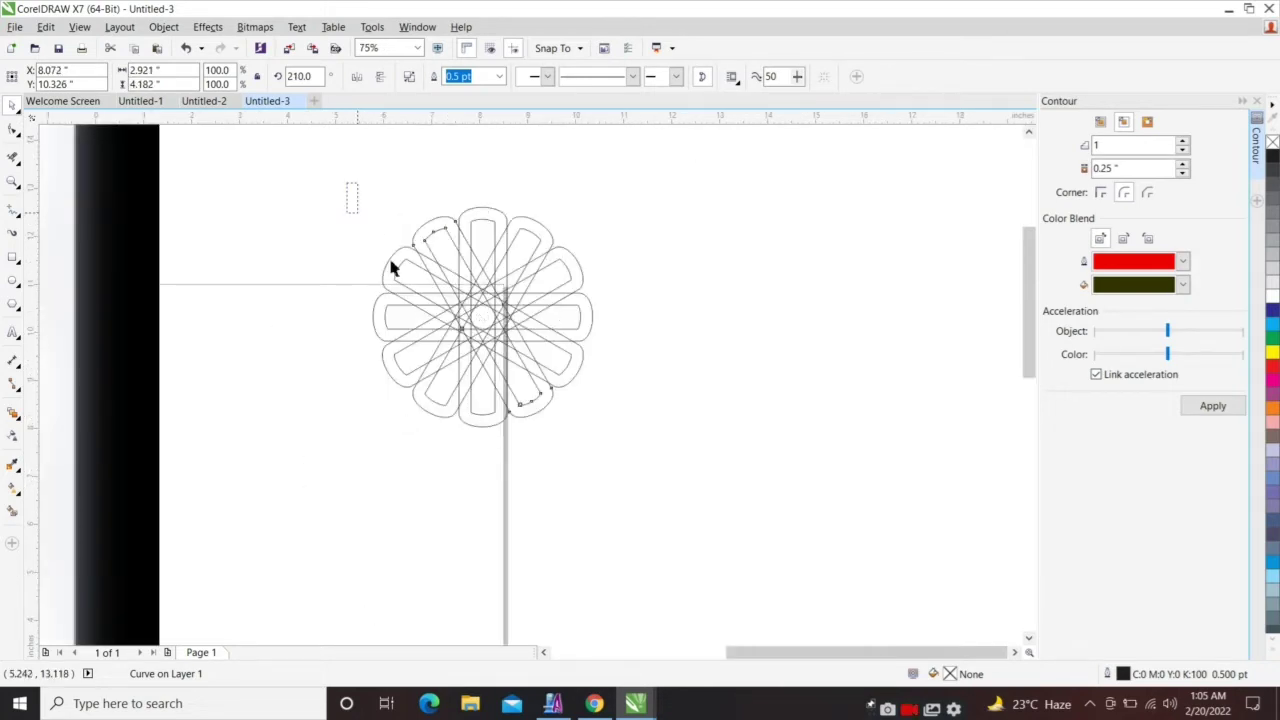
# Step: Select all the crossing bars and weld them into a single rosette shape
pyautogui.moveTo(347, 184); pyautogui.dragTo(670, 476)
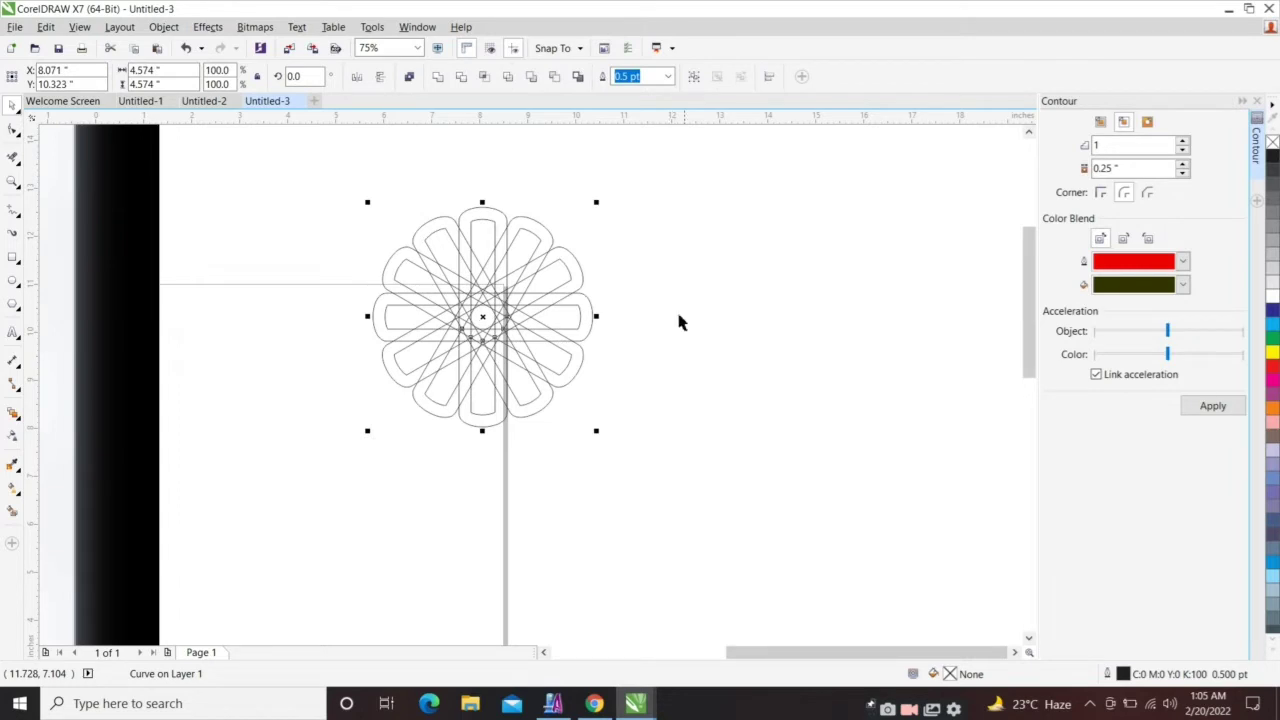
pyautogui.click(437, 77)
pyautogui.click(540, 286)
pyautogui.scroll(-1, 540, 286)
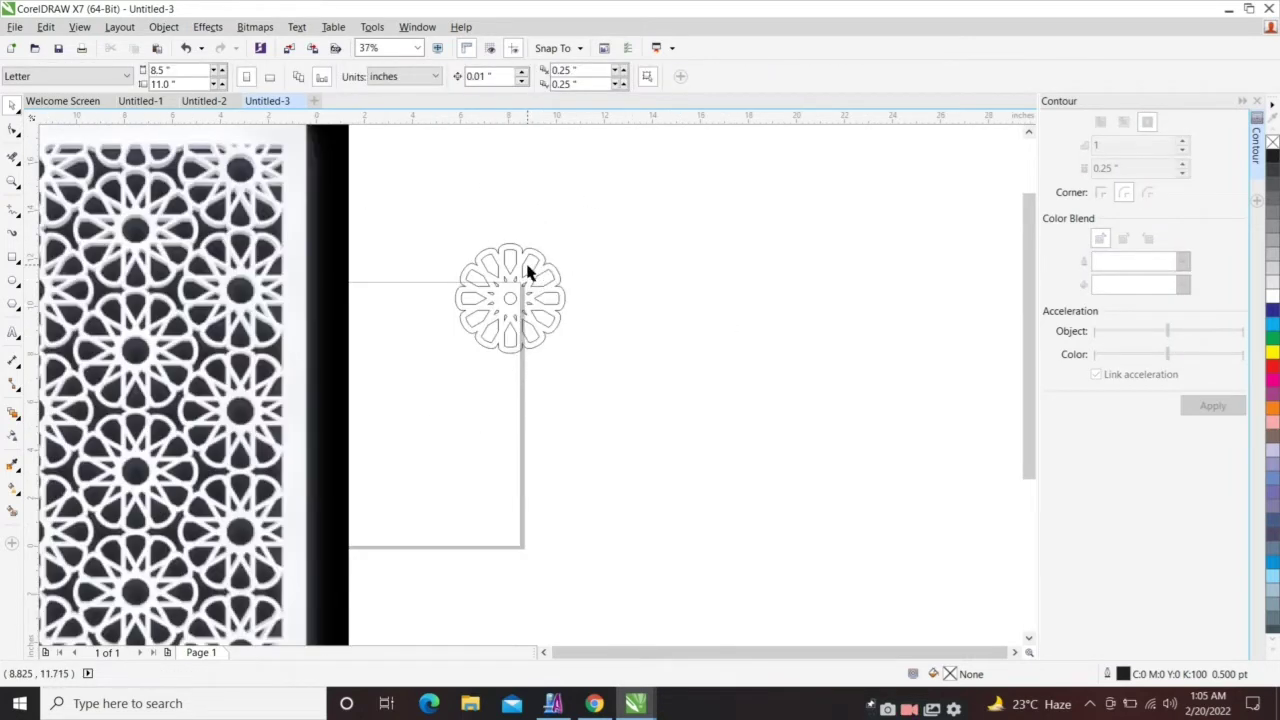
# Step: Lay the rosette over a star of the reference lattice, fill it black to compare, and move it back off the bitmap
pyautogui.click(510, 268)
pyautogui.moveTo(510, 268); pyautogui.dragTo(237, 258)
pyautogui.click(1270, 157)
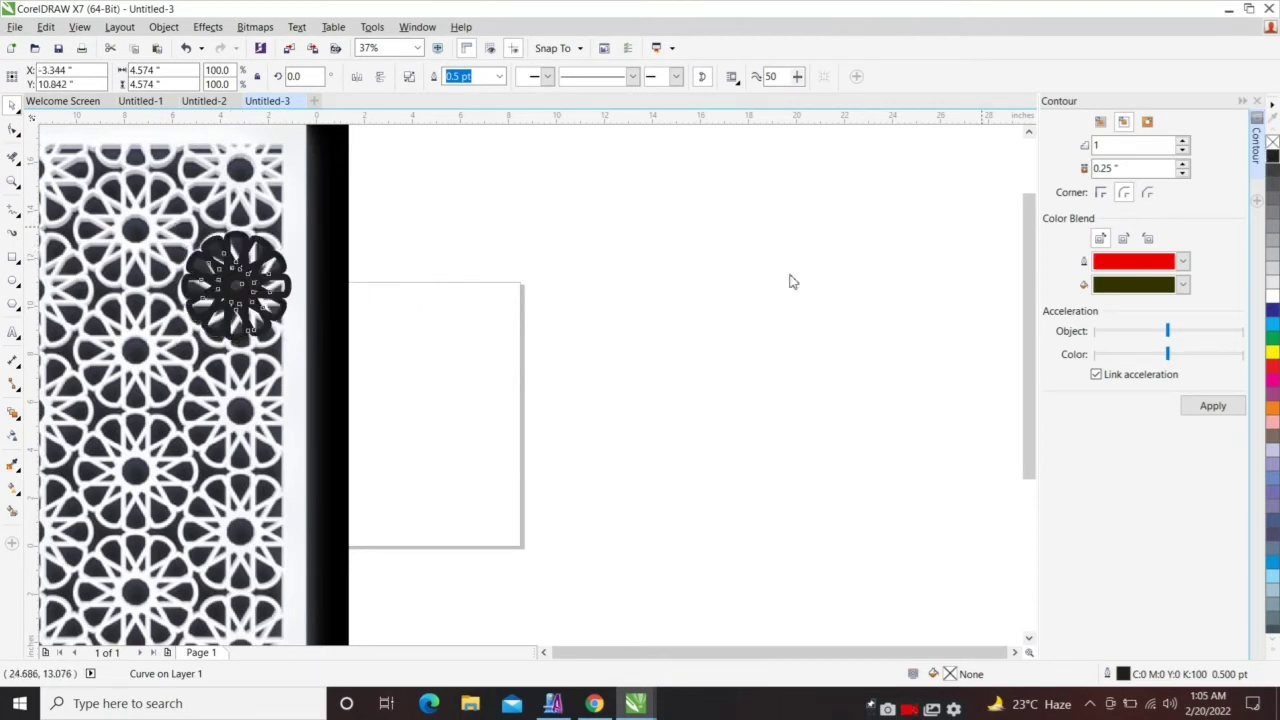
pyautogui.scroll(1, 372, 318)
pyautogui.moveTo(283, 295); pyautogui.dragTo(564, 304)
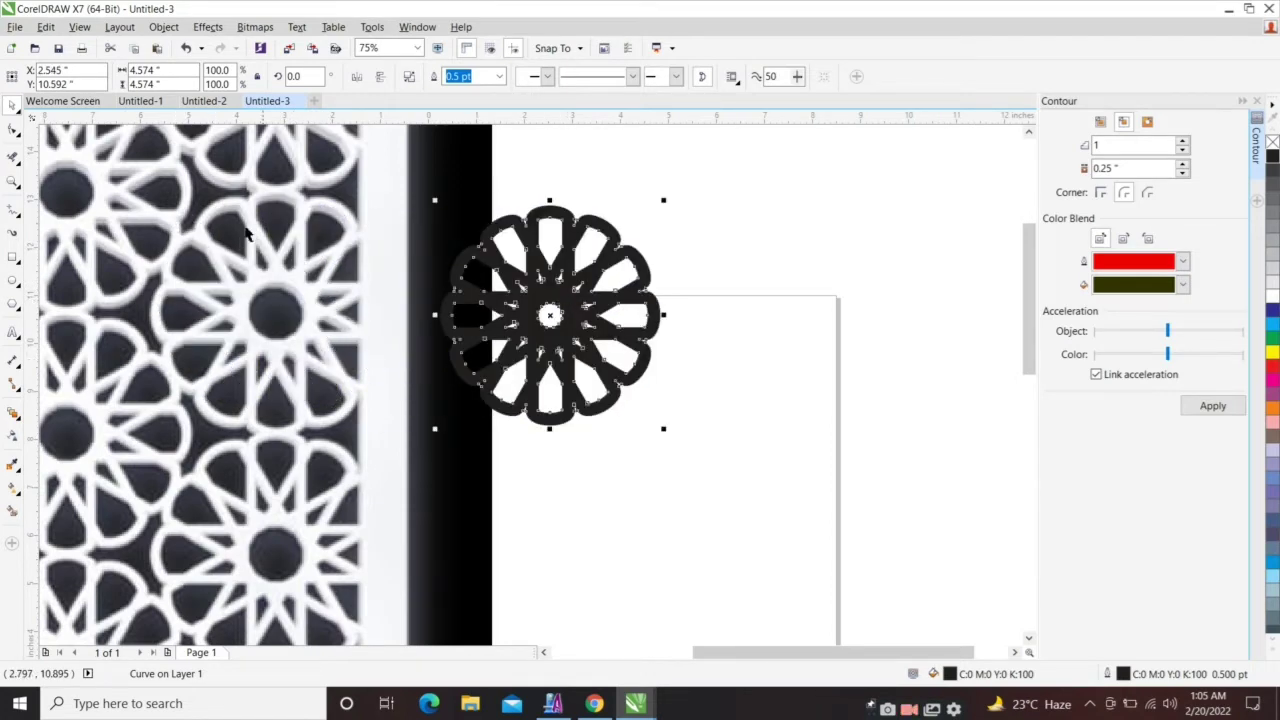
pyautogui.scroll(-1, 258, 290)
pyautogui.moveTo(425, 328); pyautogui.dragTo(566, 348)
# Step: Compare the rosette with the reference lattice and remove its black fill, leaving only the outline
pyautogui.scroll(-1, 505, 282)
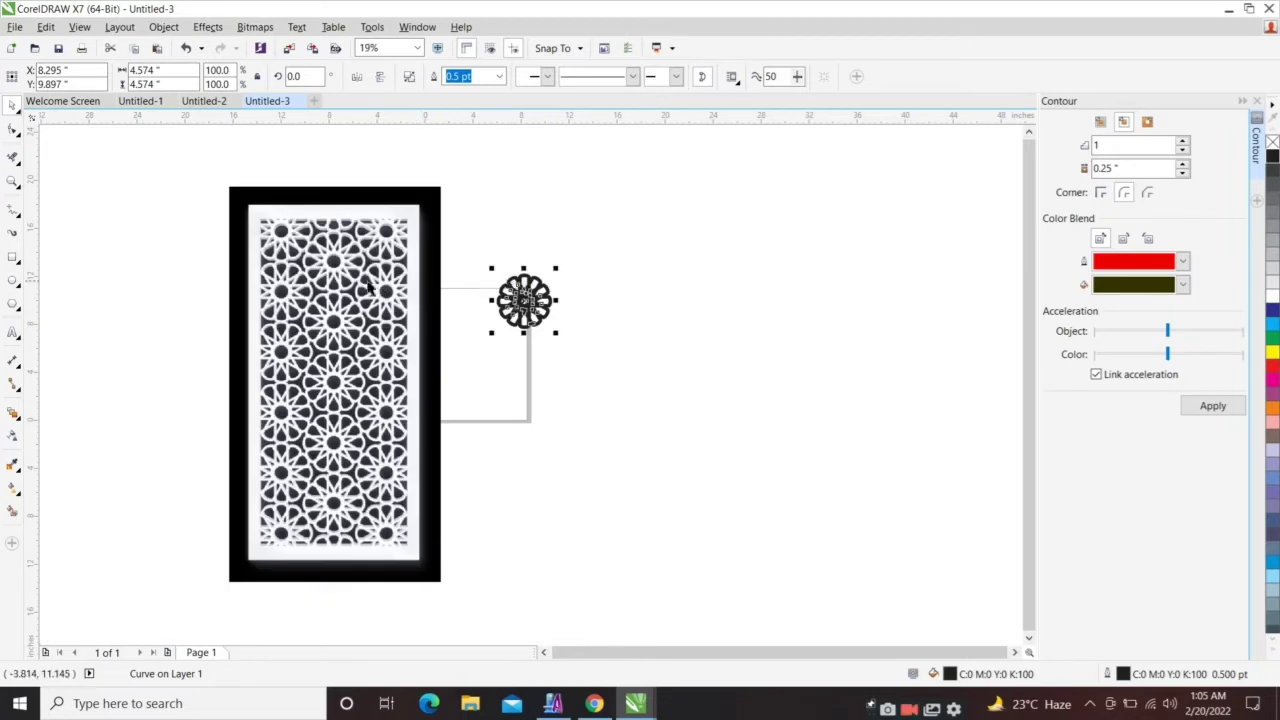
pyautogui.scroll(1, 380, 270)
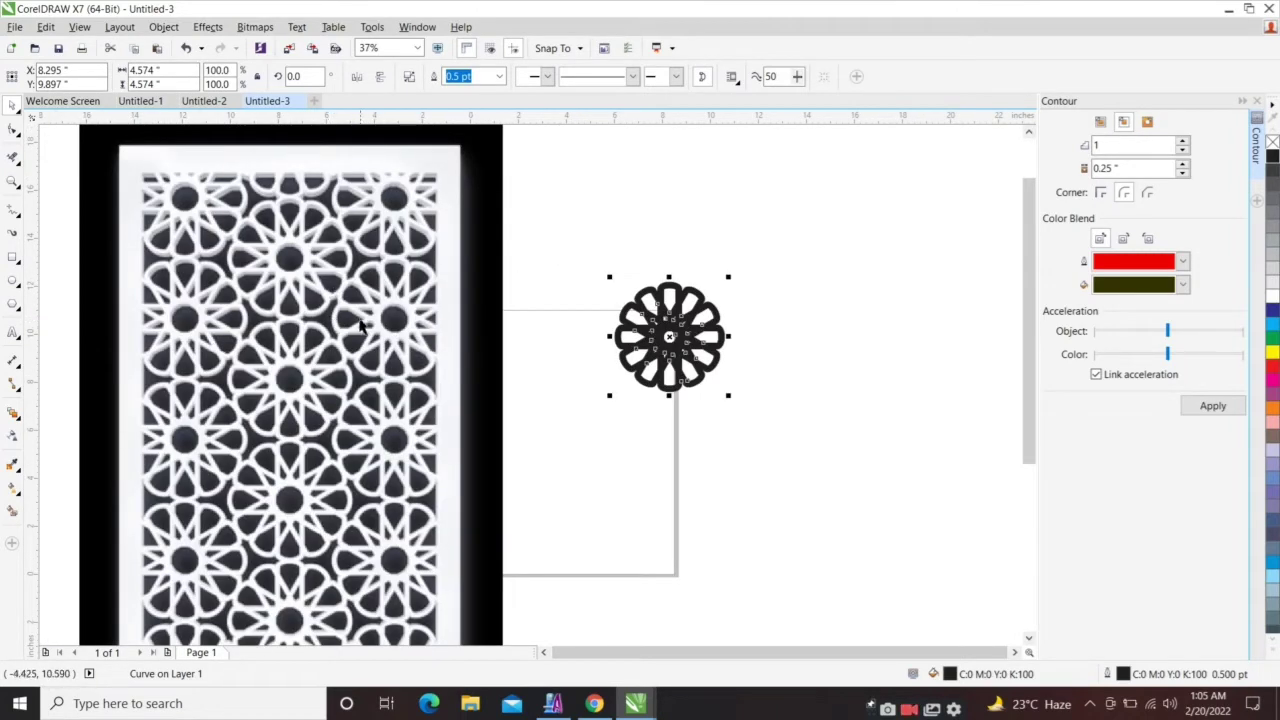
pyautogui.scroll(-1, 345, 320)
pyautogui.scroll(1, 590, 332)
pyautogui.scroll(1, 462, 322)
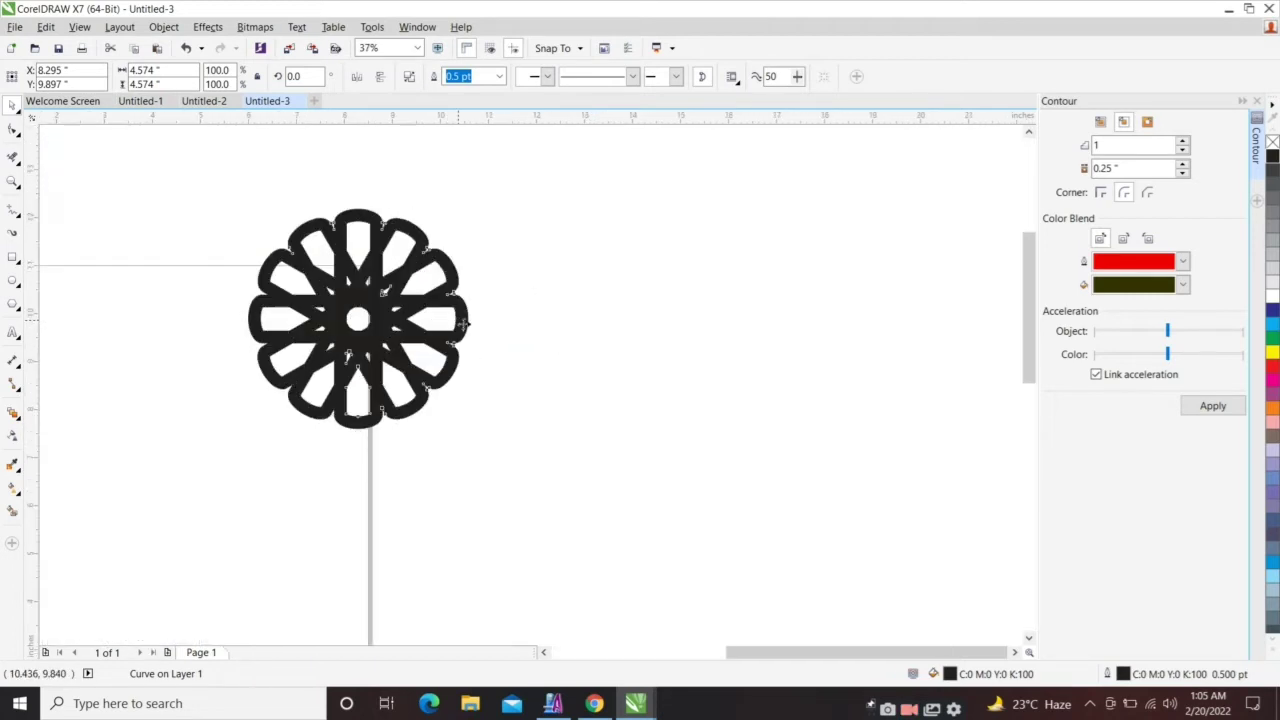
pyautogui.click(1272, 141)
pyautogui.click(620, 310)
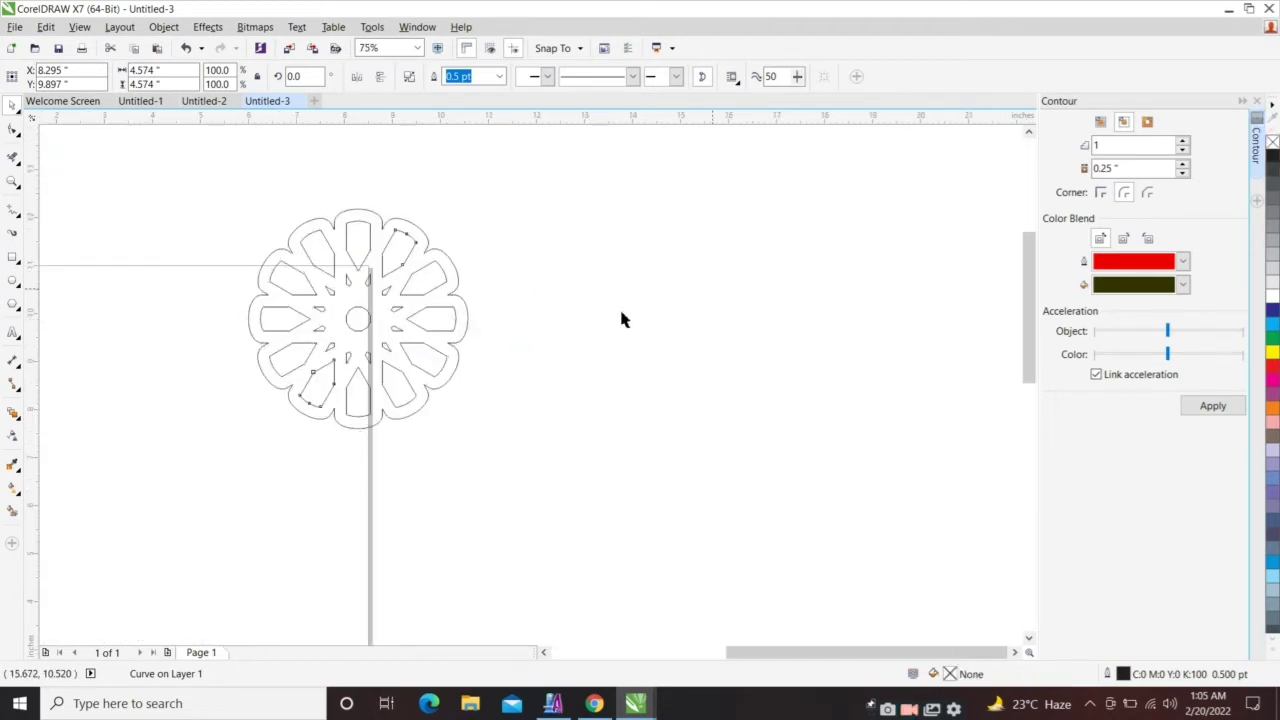
# Step: Mirror a copy of the rosette to its right and shift the copy left so the two petal borders overlap by 0.25"
pyautogui.click(252, 322)
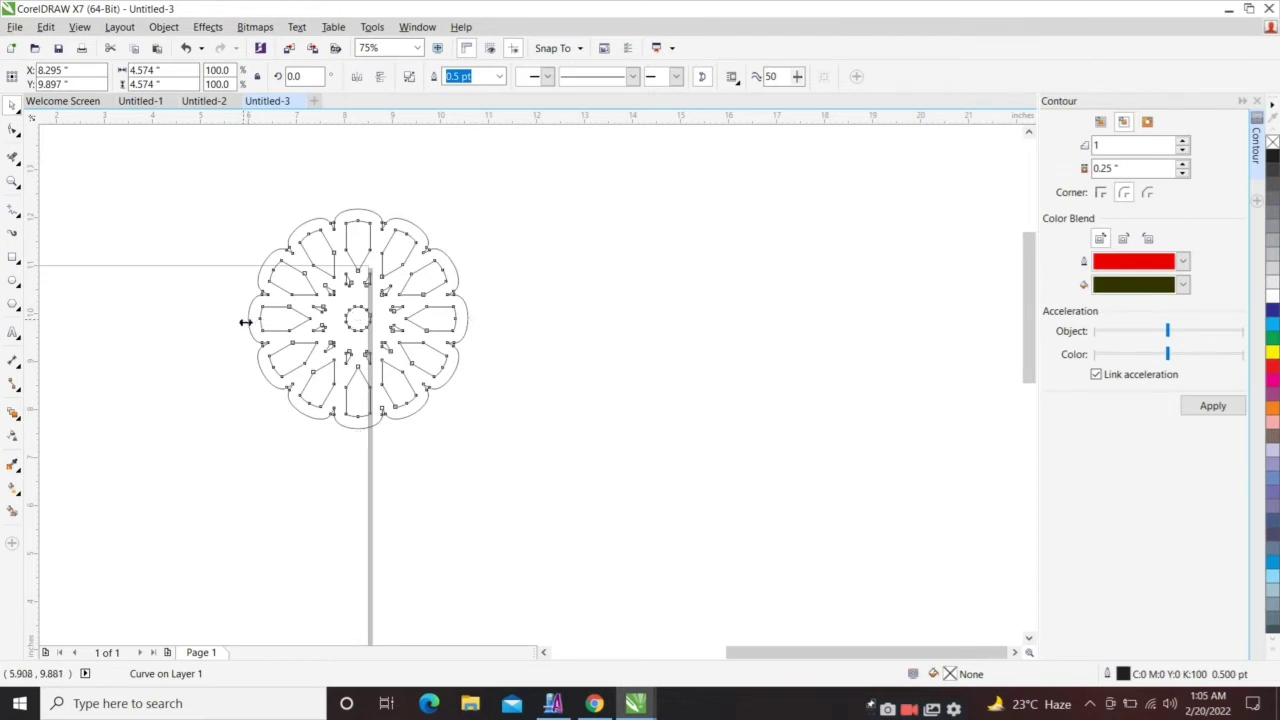
pyautogui.moveTo(245, 322); pyautogui.dragTo(466, 334)
pyautogui.scroll(2, 466, 334)
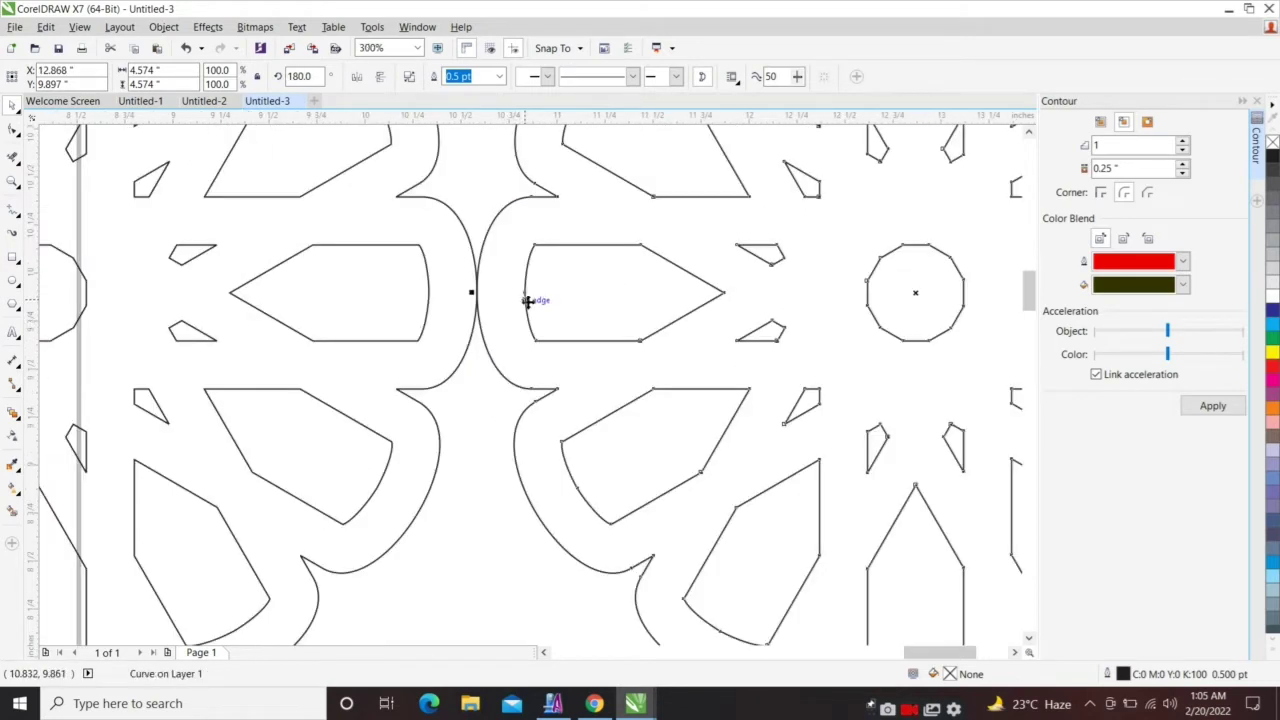
pyautogui.moveTo(520, 302); pyautogui.dragTo(478, 293)
pyautogui.scroll(-4, 383, 329)
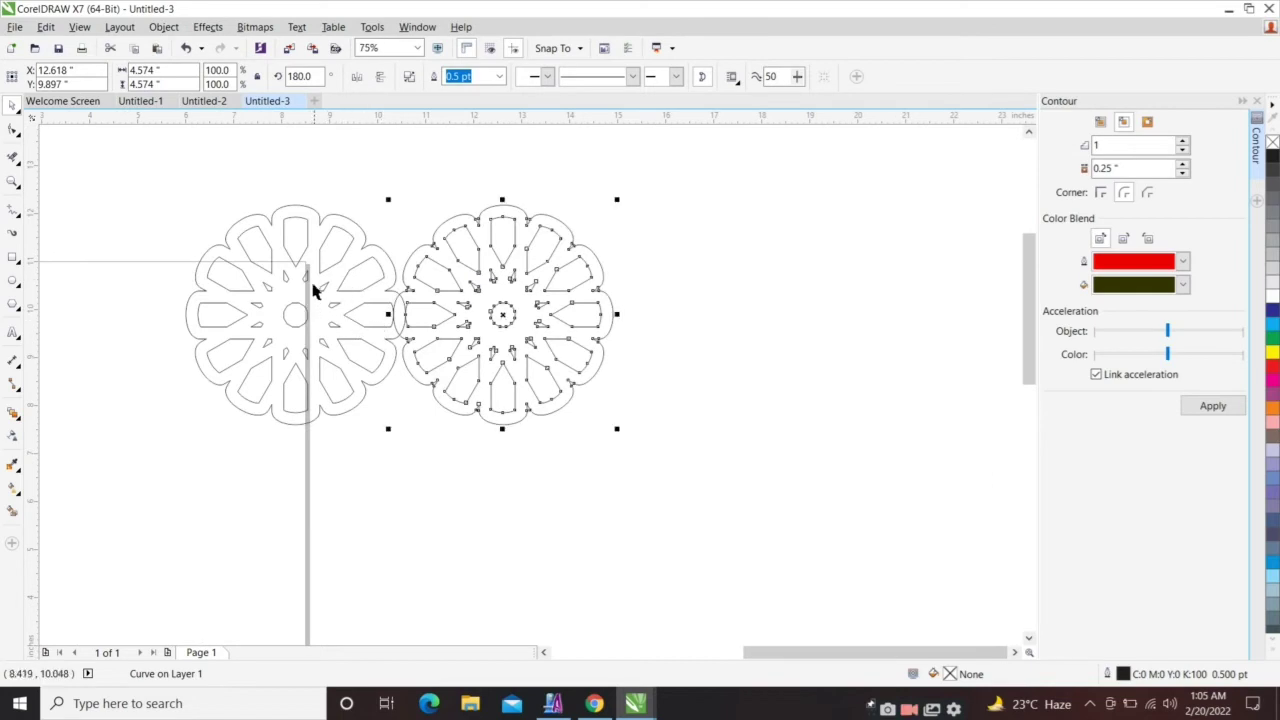
# Step: Select both rosettes and mirror a copy of the pair to the right, overlapping the adjoining petal borders to make a row of four
pyautogui.keyDown('shift'); pyautogui.click(301, 270); pyautogui.keyUp('shift')
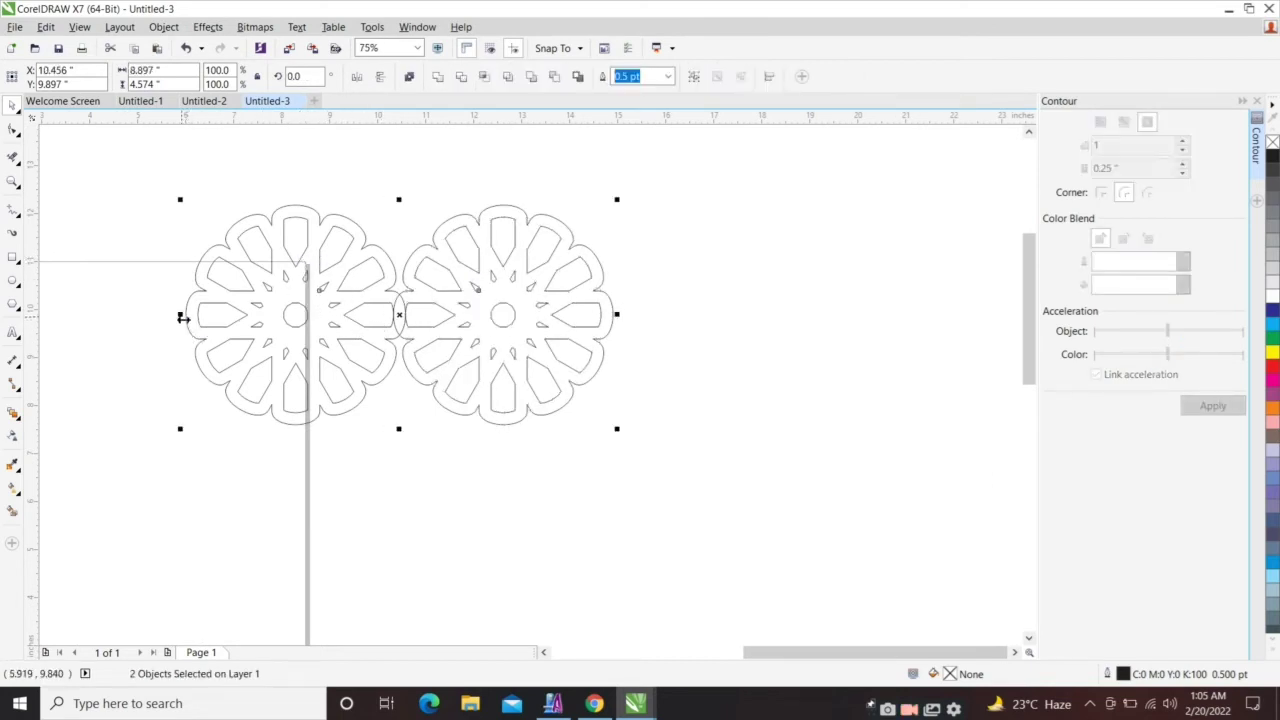
pyautogui.moveTo(180, 326); pyautogui.dragTo(565, 331)
pyautogui.scroll(4, 623, 329)
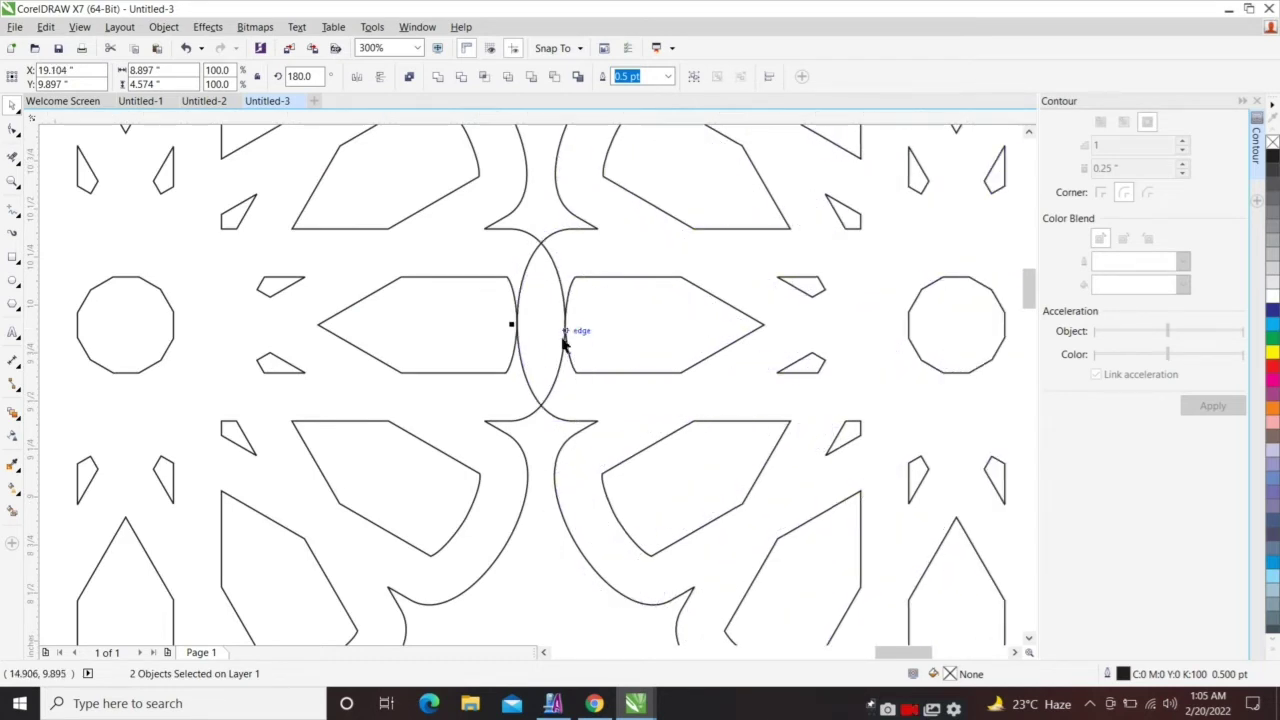
# Step: Select the row of four rosettes and place a copy of it directly above
pyautogui.scroll(-6, 471, 314)
pyautogui.moveTo(264, 248); pyautogui.dragTo(729, 386)
pyautogui.moveTo(648, 361); pyautogui.dragTo(657, 240)
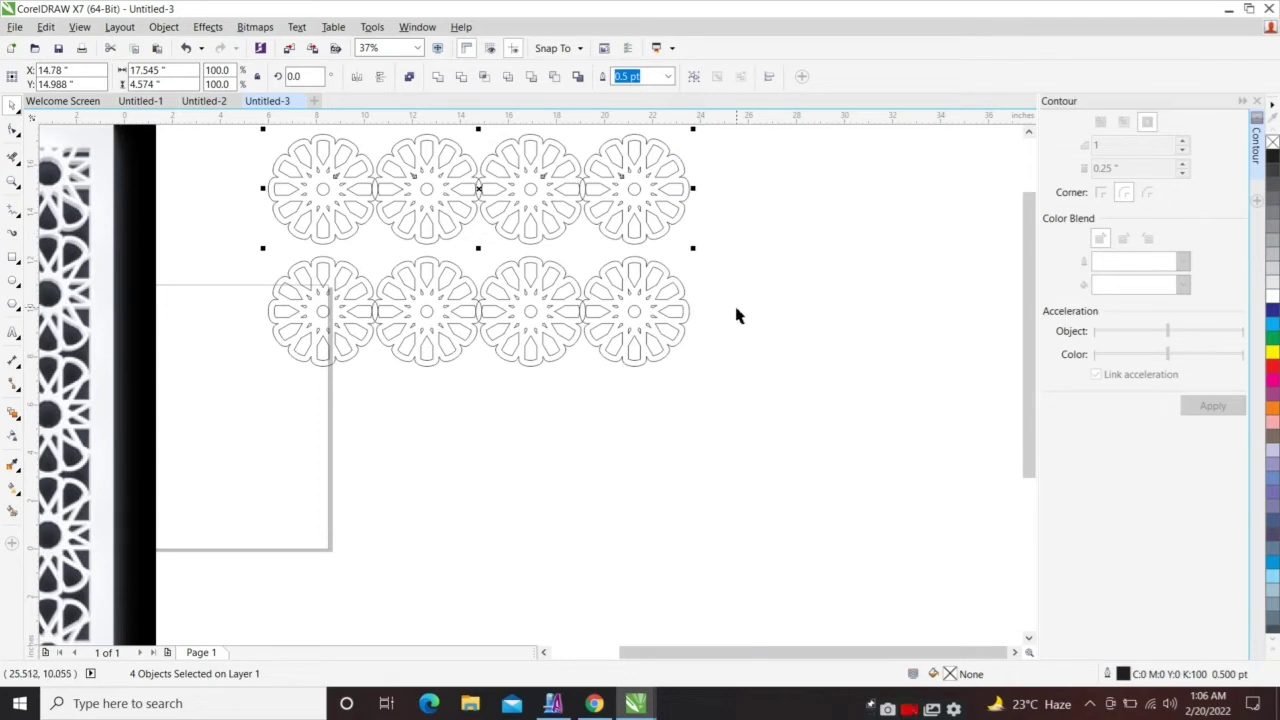
# Step: Delete the last rosette at the right end of the lower row, leaving three rosettes
pyautogui.hotkey('ctrl', 'g')
pyautogui.click(705, 272)
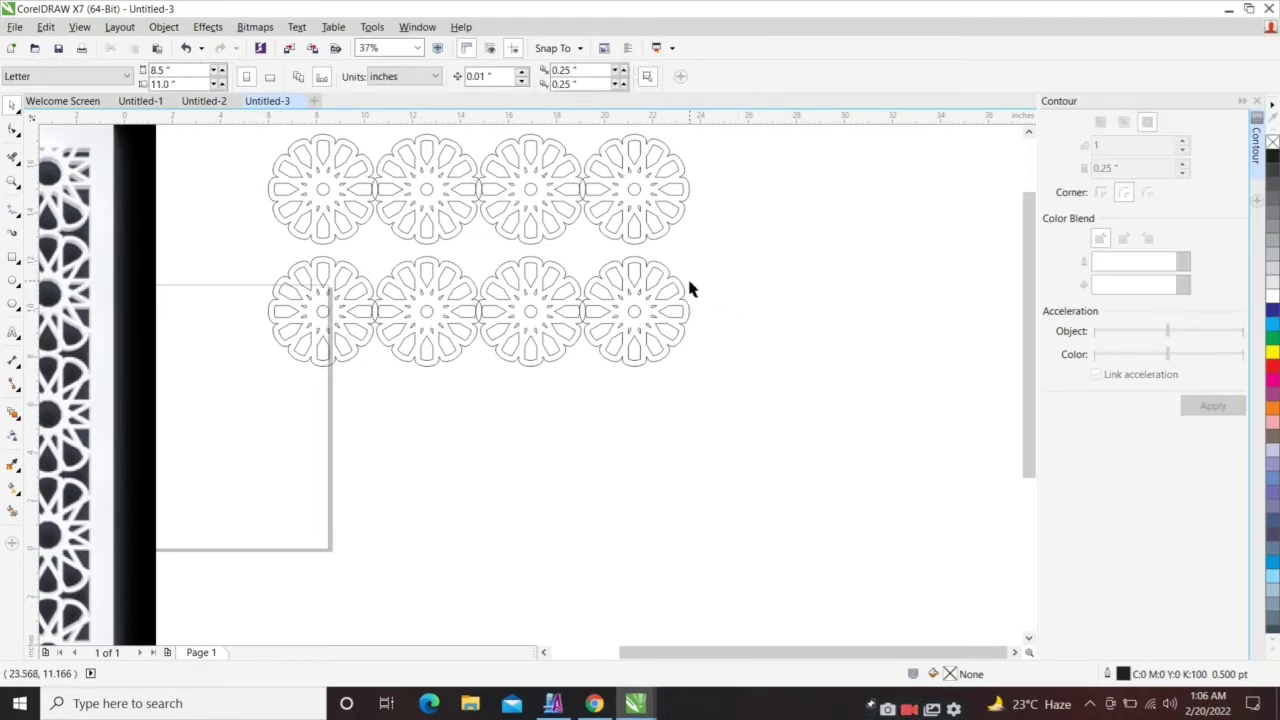
pyautogui.click(654, 309)
pyautogui.press('Delete')
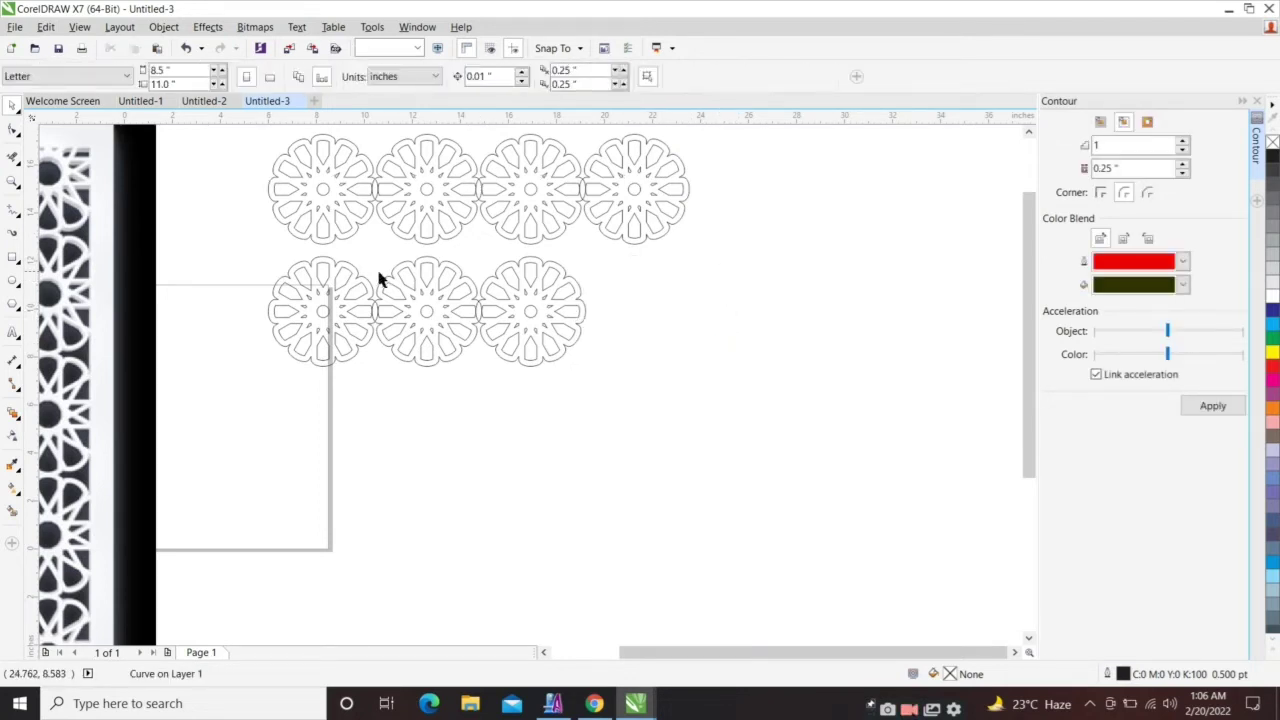
# Step: Group the three lower rosettes and centre them horizontally under the upper row of four
pyautogui.moveTo(266, 251); pyautogui.dragTo(630, 428)
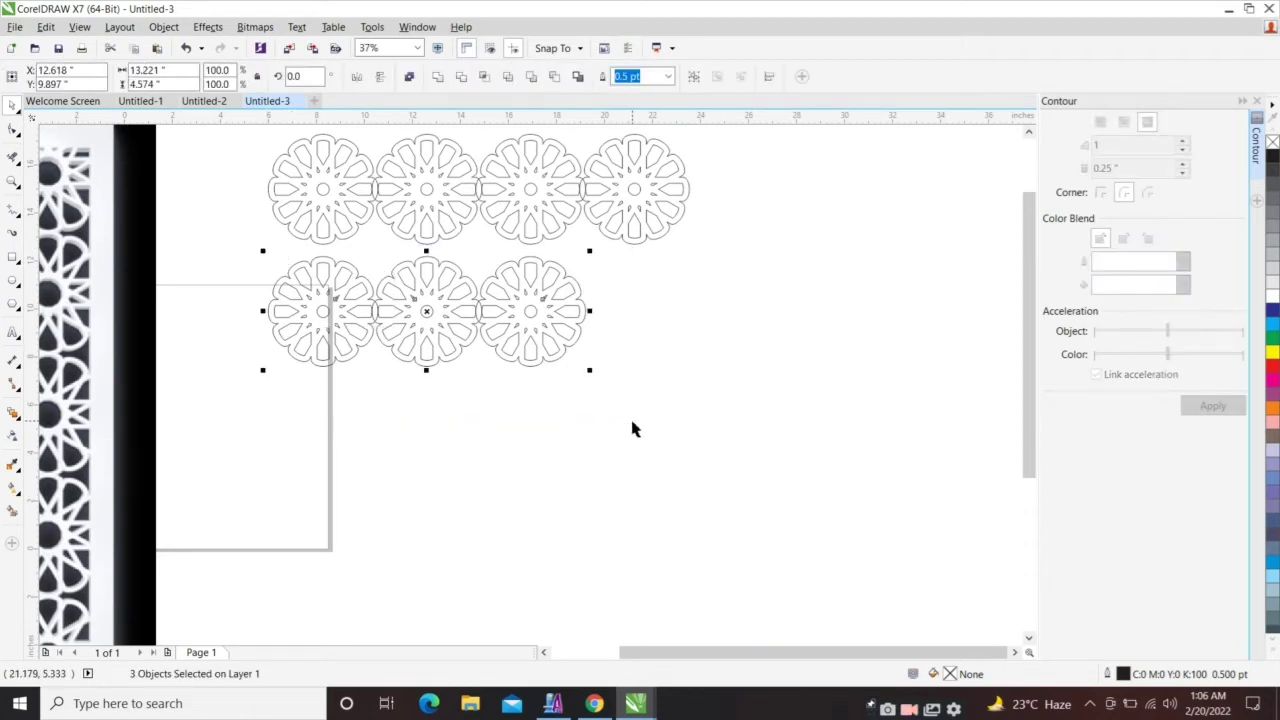
pyautogui.hotkey('ctrl', 'g')
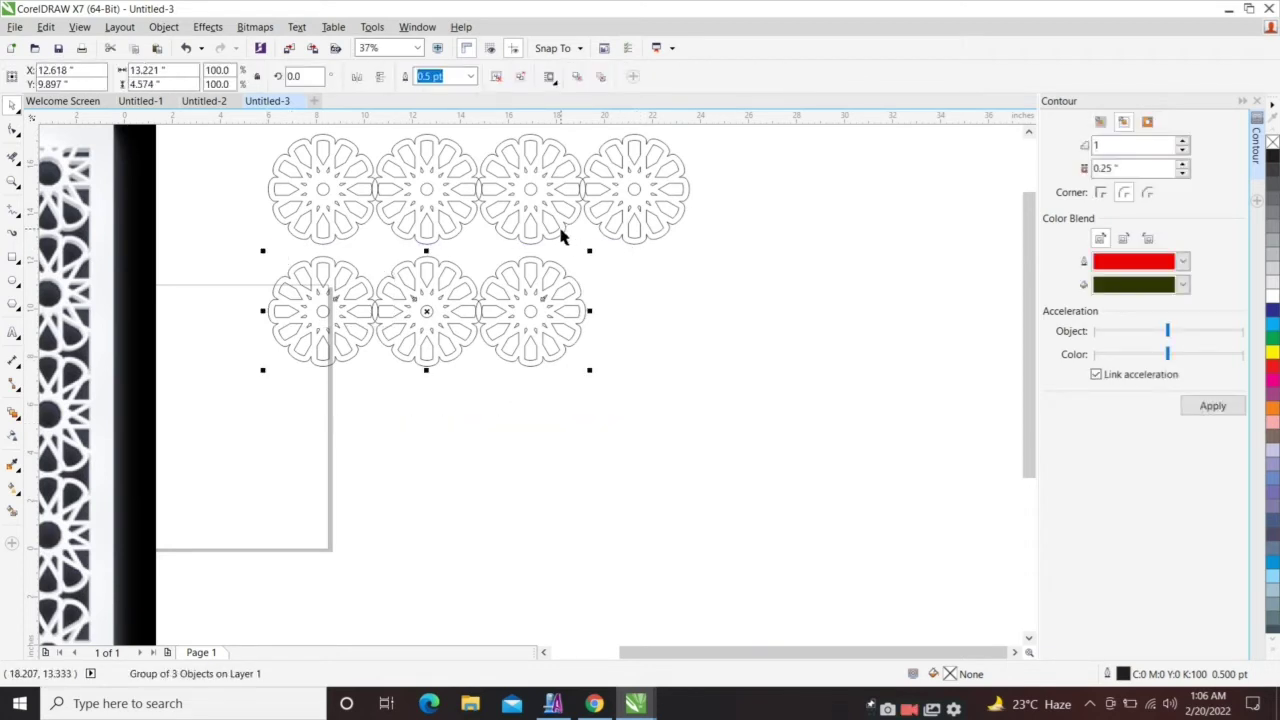
pyautogui.keyDown('shift'); pyautogui.click(563, 233); pyautogui.keyUp('shift')
pyautogui.press('c')
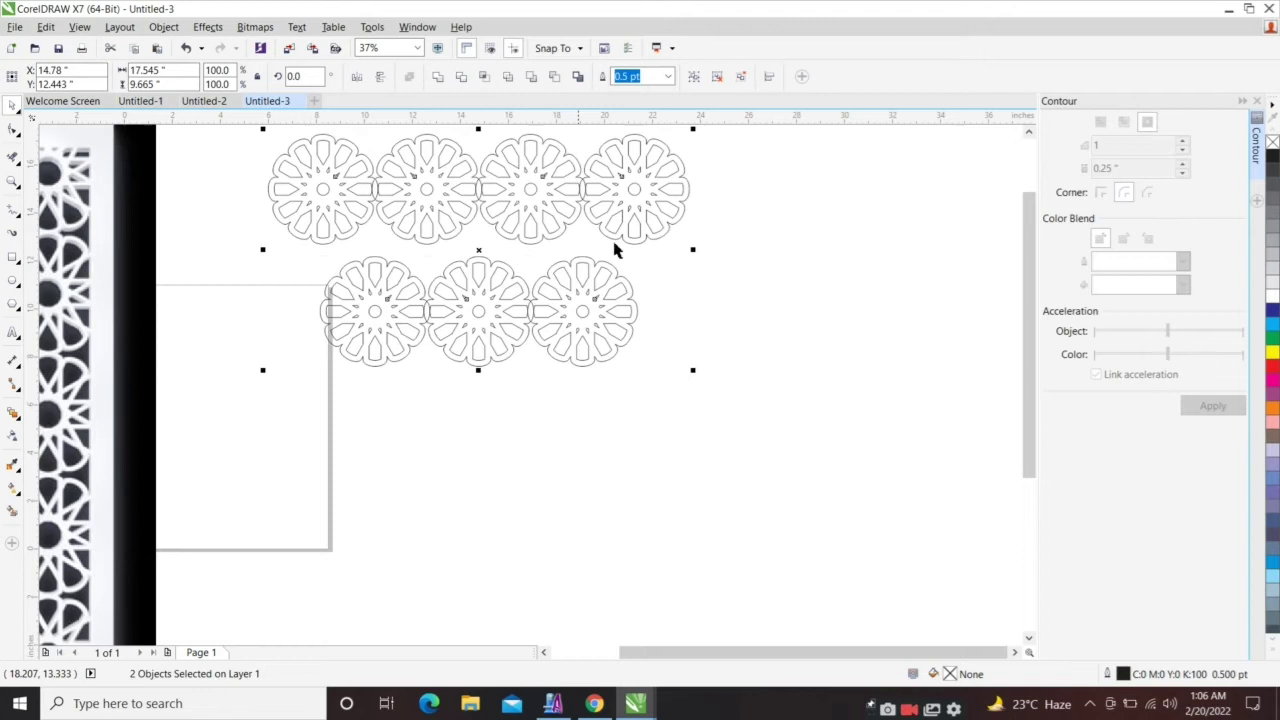
pyautogui.click(675, 250)
# Step: Move the row of three straight up until its petal borders overlap those of the upper row
pyautogui.click(524, 272)
pyautogui.scroll(2, 500, 249)
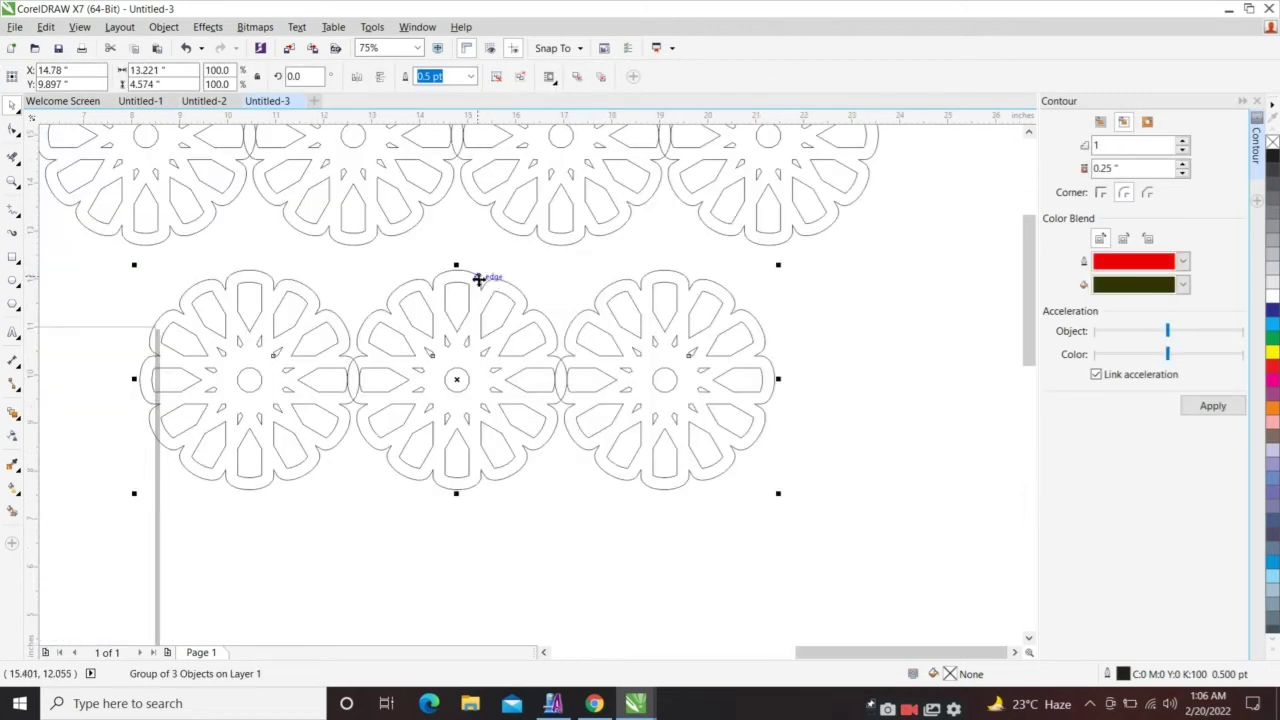
pyautogui.keyDown('ctrl'); pyautogui.click(472, 268); pyautogui.keyUp('ctrl')
pyautogui.click(416, 279)
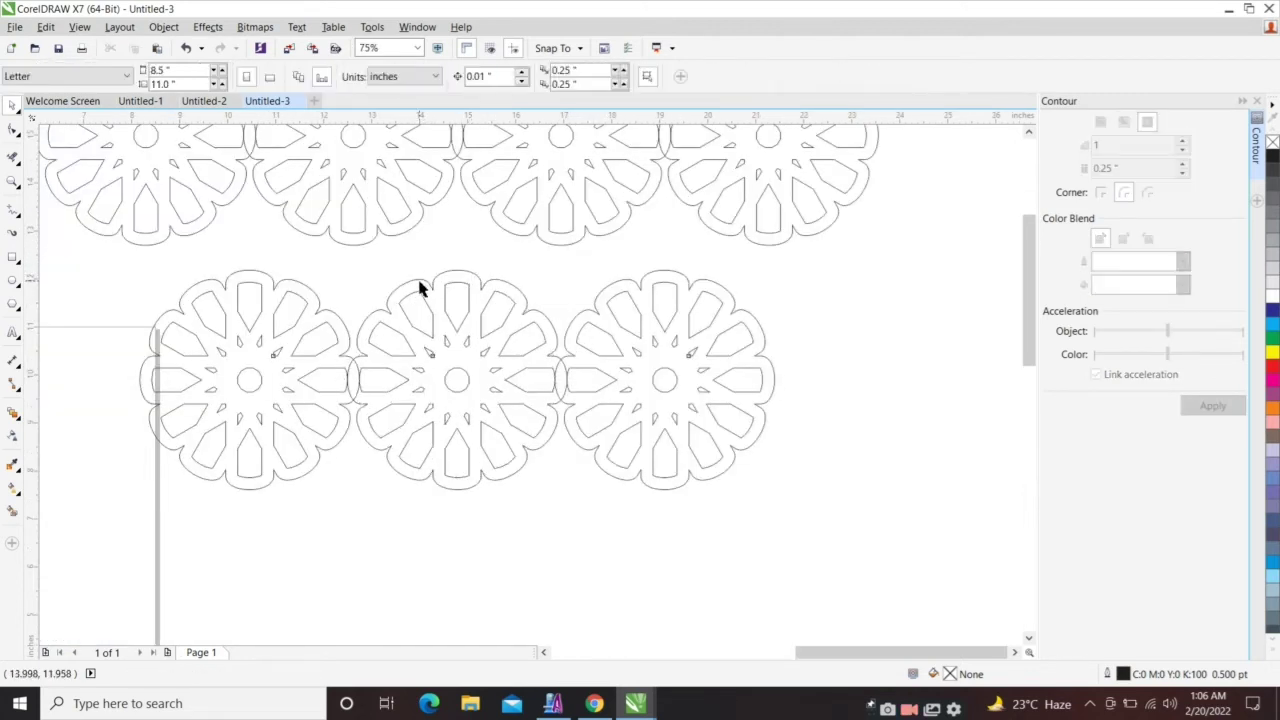
pyautogui.click(428, 281)
pyautogui.moveTo(429, 281); pyautogui.dragTo(426, 229)
pyautogui.scroll(5, 419, 231)
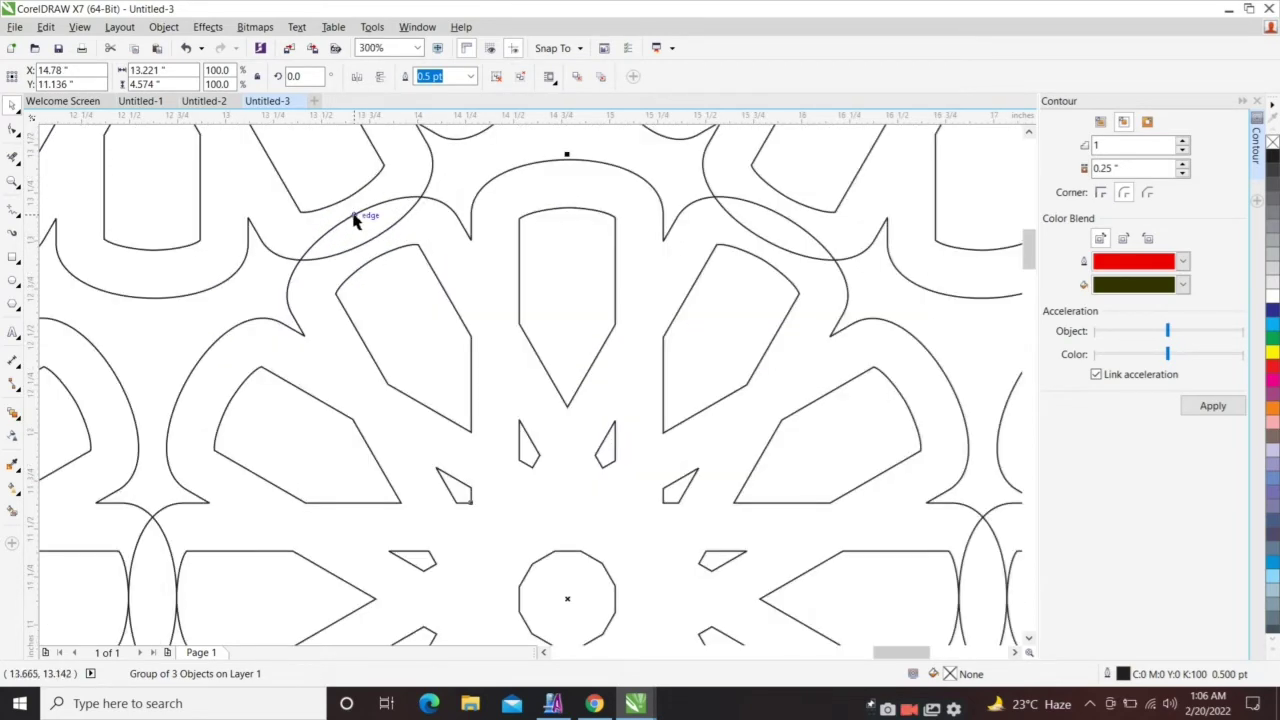
pyautogui.moveTo(352, 215); pyautogui.dragTo(351, 199)
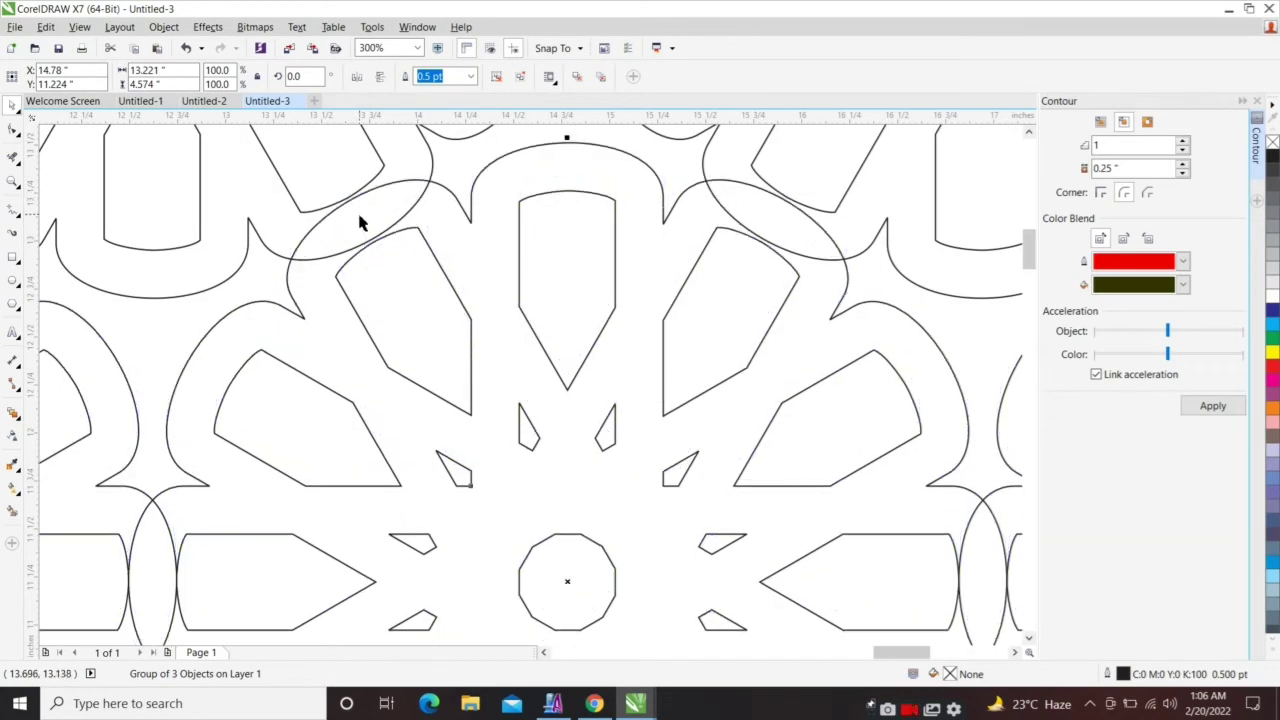
# Step: Recentre the row of three under the upper row and nudge it up 0.02" to refine the petal overlap
pyautogui.moveTo(376, 243); pyautogui.dragTo(372, 247)
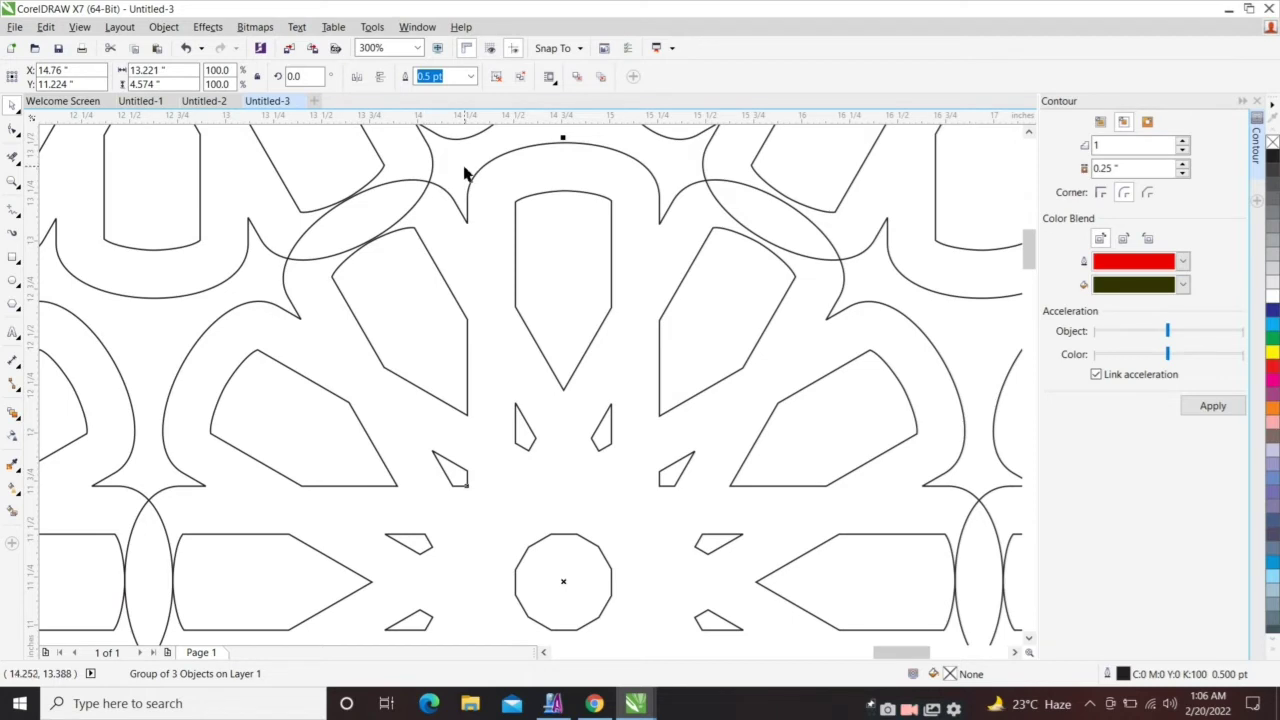
pyautogui.click(442, 204)
pyautogui.click(426, 176)
pyautogui.keyDown('shift'); pyautogui.click(432, 172); pyautogui.keyUp('shift')
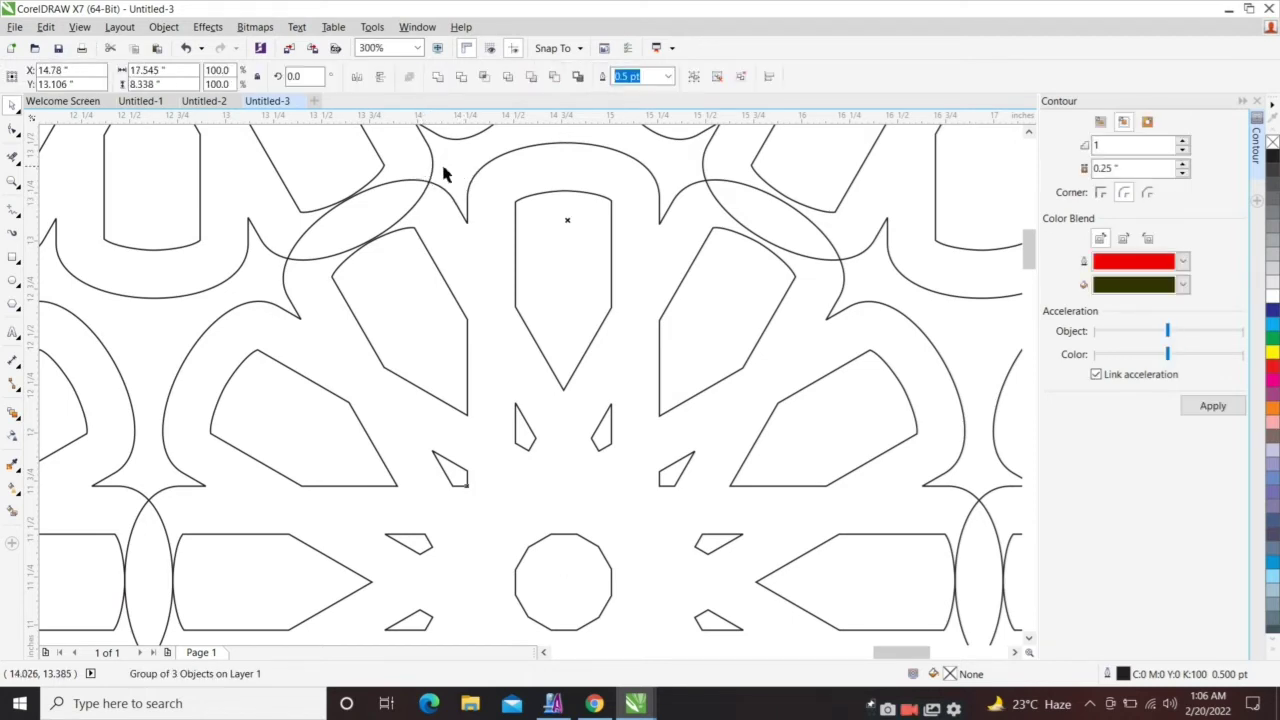
pyautogui.click(459, 175)
pyautogui.click(430, 203)
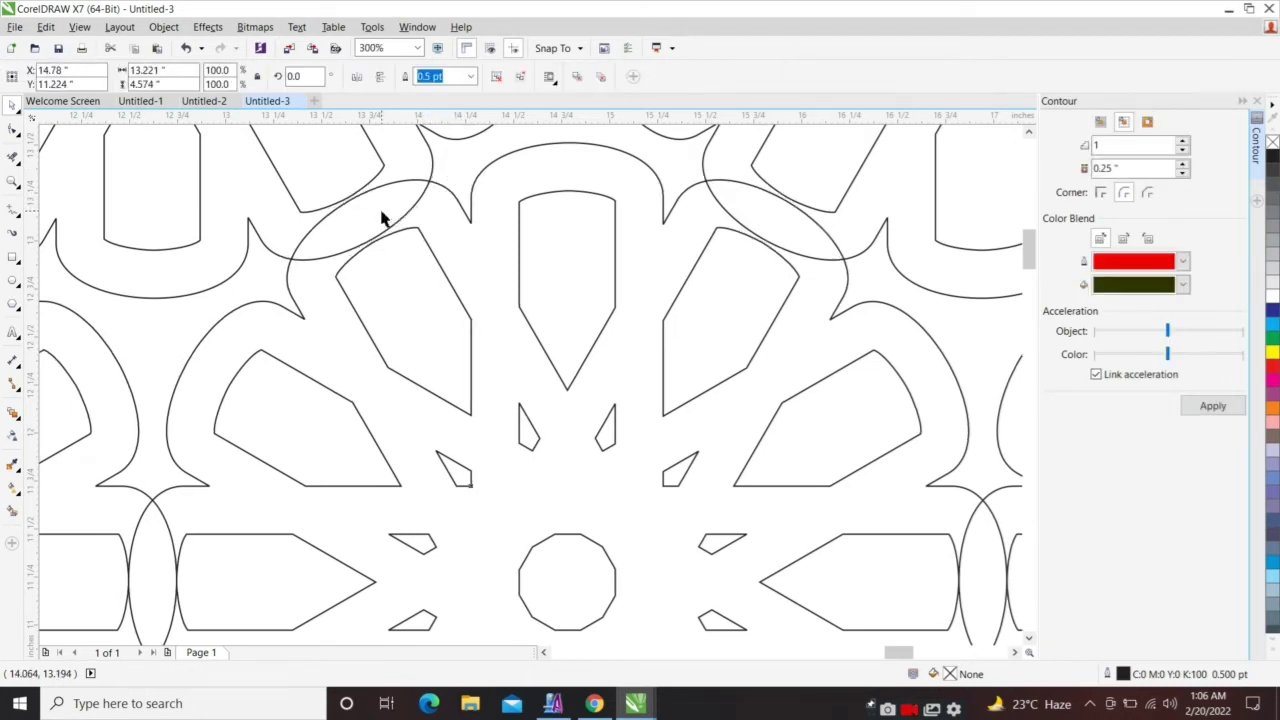
pyautogui.scroll(1, 381, 211)
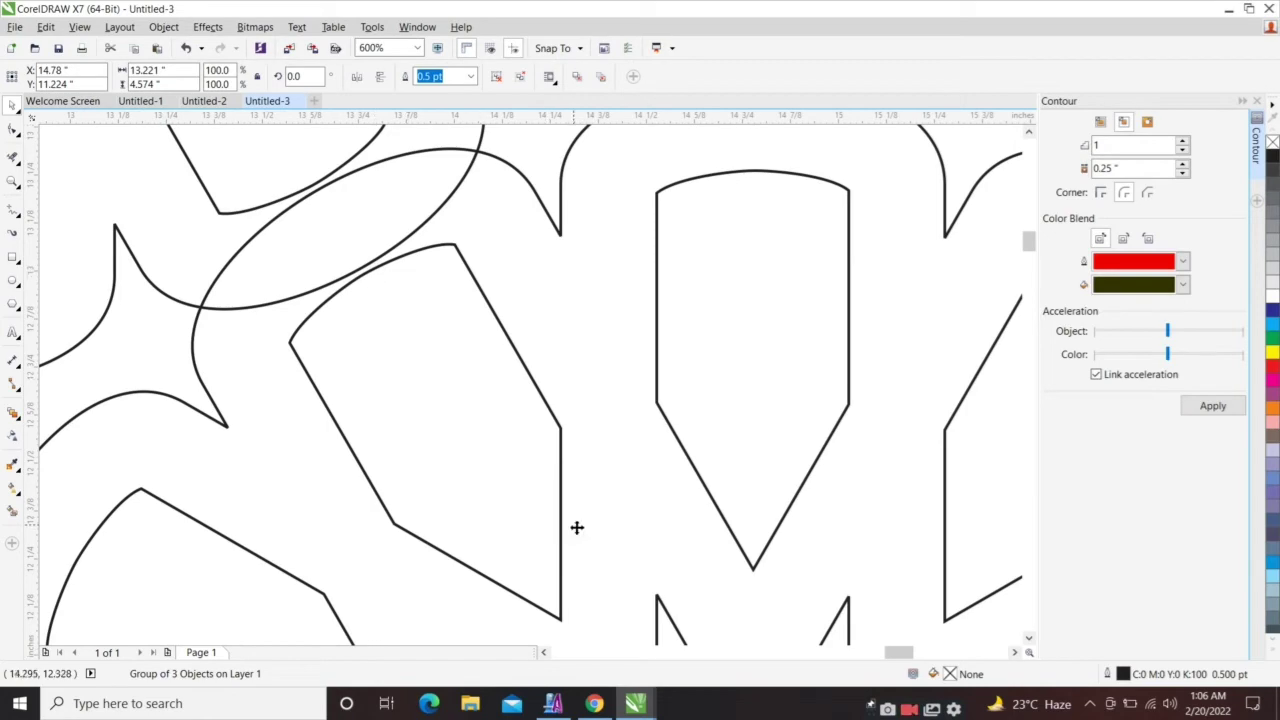
pyautogui.press('Up')
pyautogui.press('Up')
# Step: Select both rows and place a copy directly below, overlapping the adjoining petal borders to make four rows
pyautogui.scroll(-10, 532, 530)
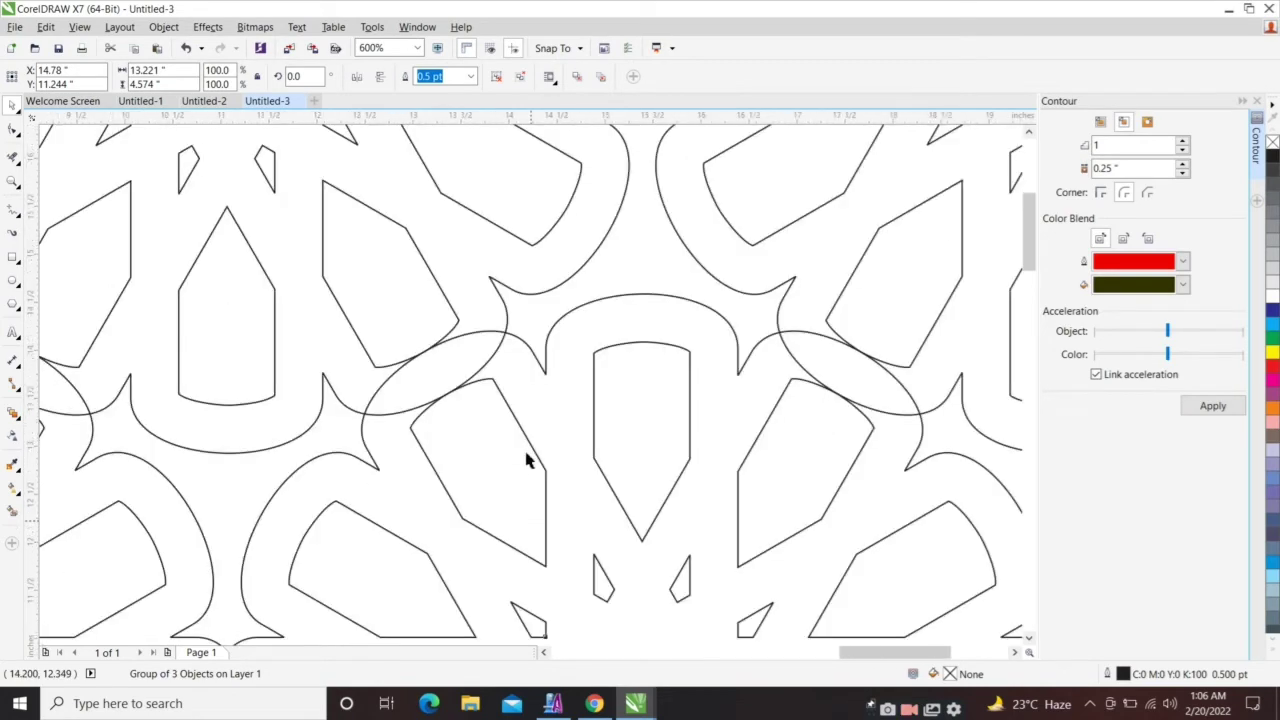
pyautogui.moveTo(364, 320); pyautogui.dragTo(640, 490)
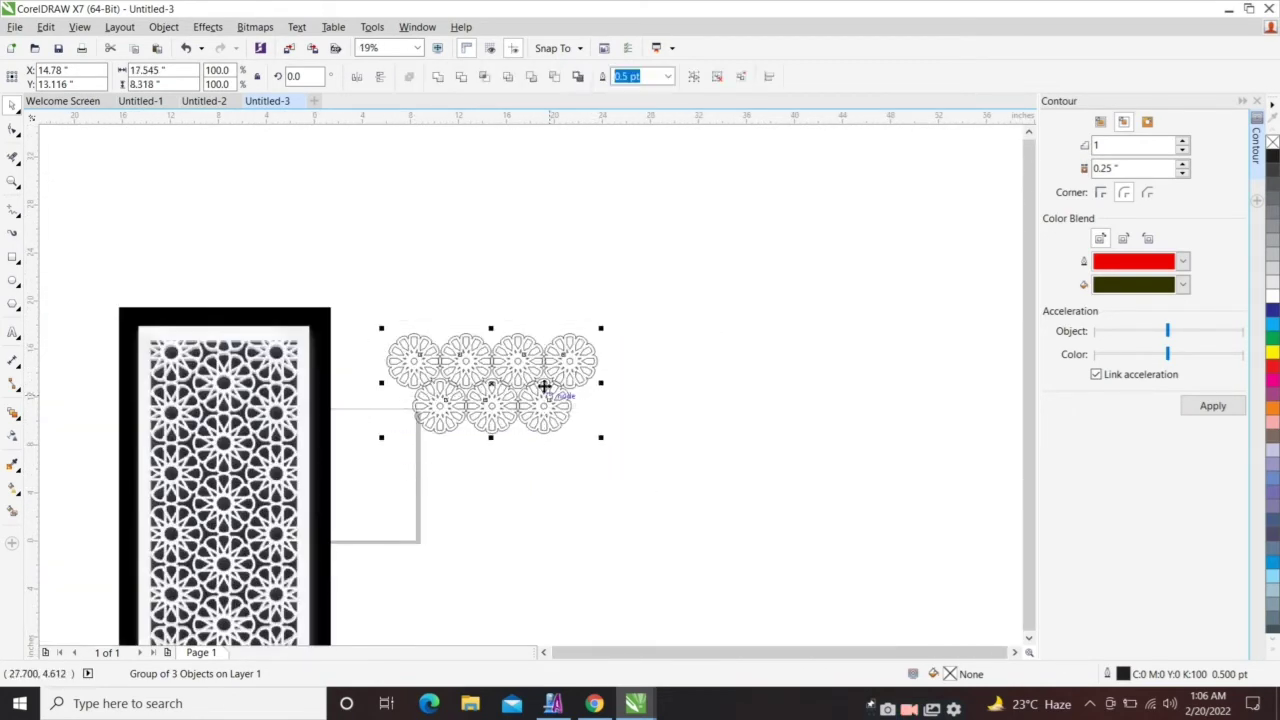
pyautogui.scroll(2, 505, 400)
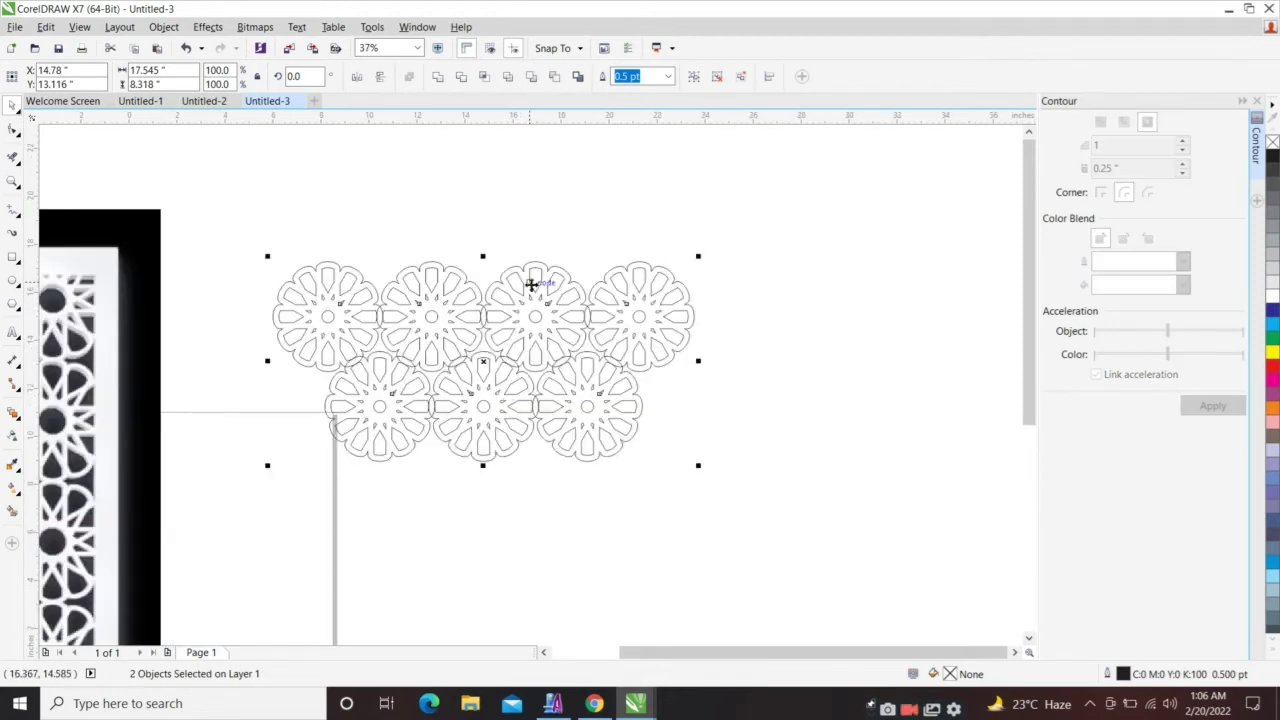
pyautogui.moveTo(532, 284); pyautogui.dragTo(546, 457)
pyautogui.scroll(4, 534, 460)
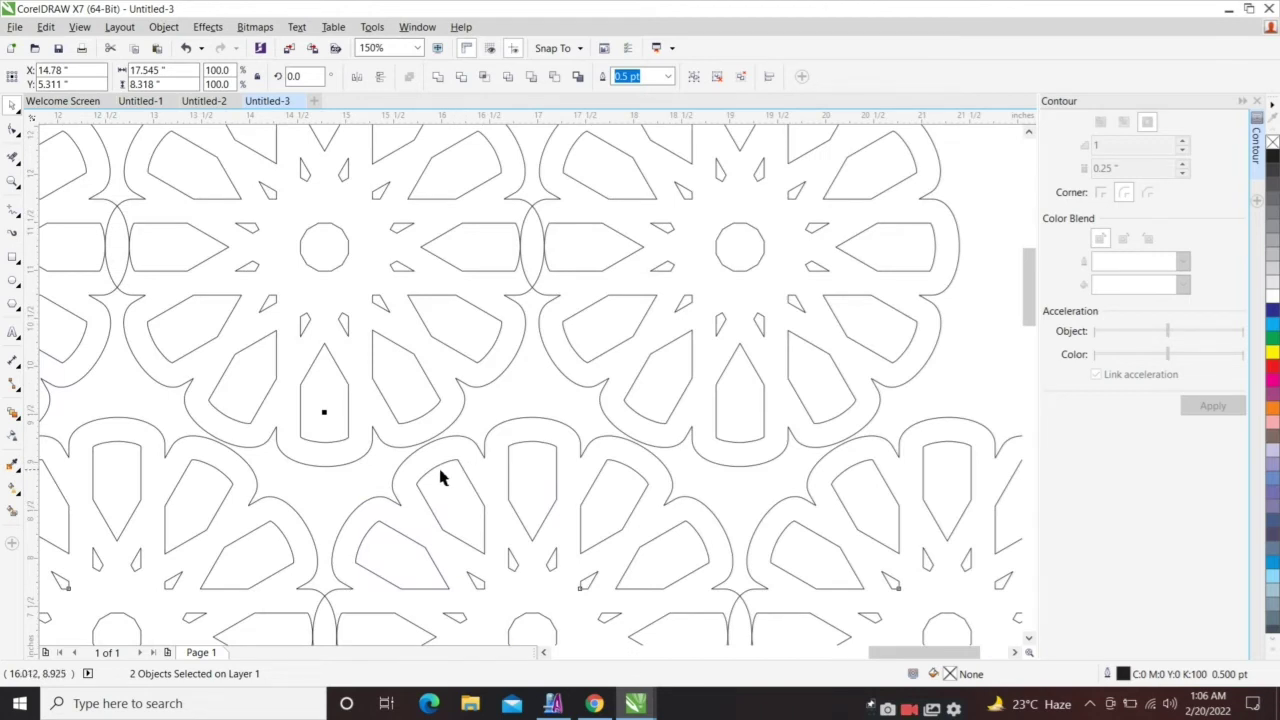
pyautogui.scroll(1, 437, 471)
pyautogui.moveTo(437, 471); pyautogui.dragTo(434, 411)
pyautogui.scroll(-4, 468, 420)
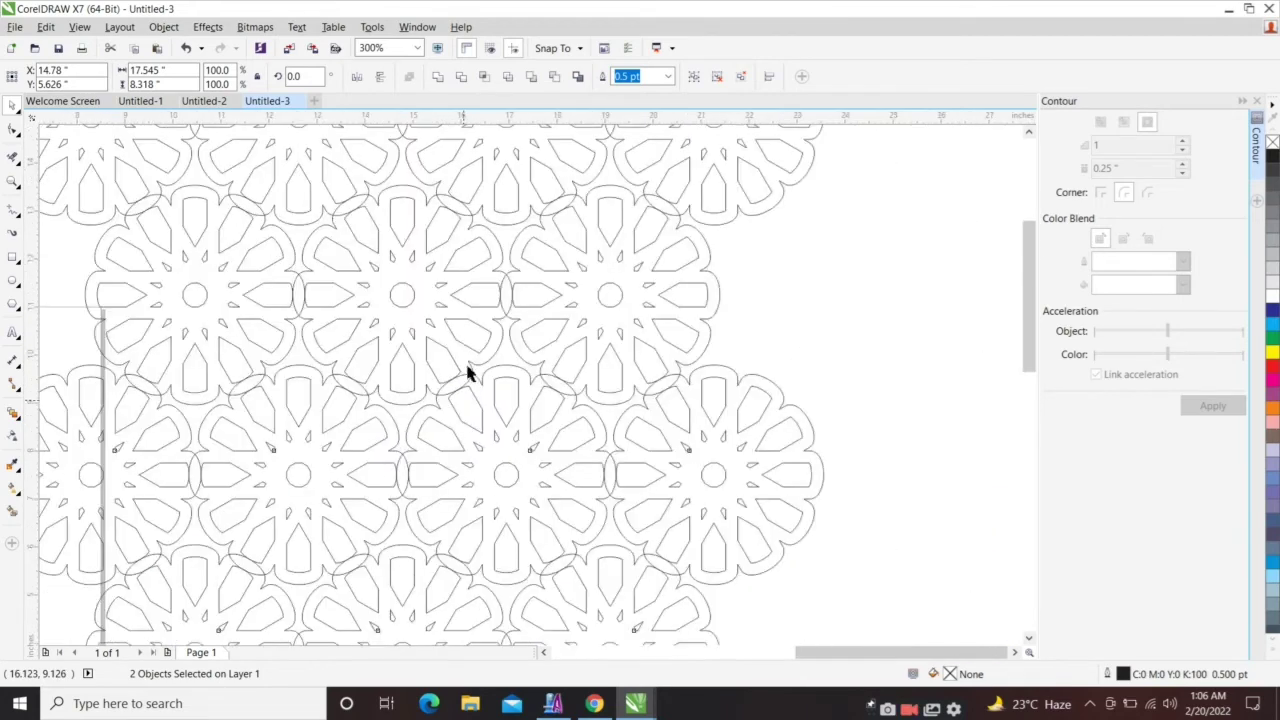
# Step: Copy all four rows directly below and move the copy up until the adjoining petal borders overlap
pyautogui.moveTo(340, 254); pyautogui.dragTo(545, 488)
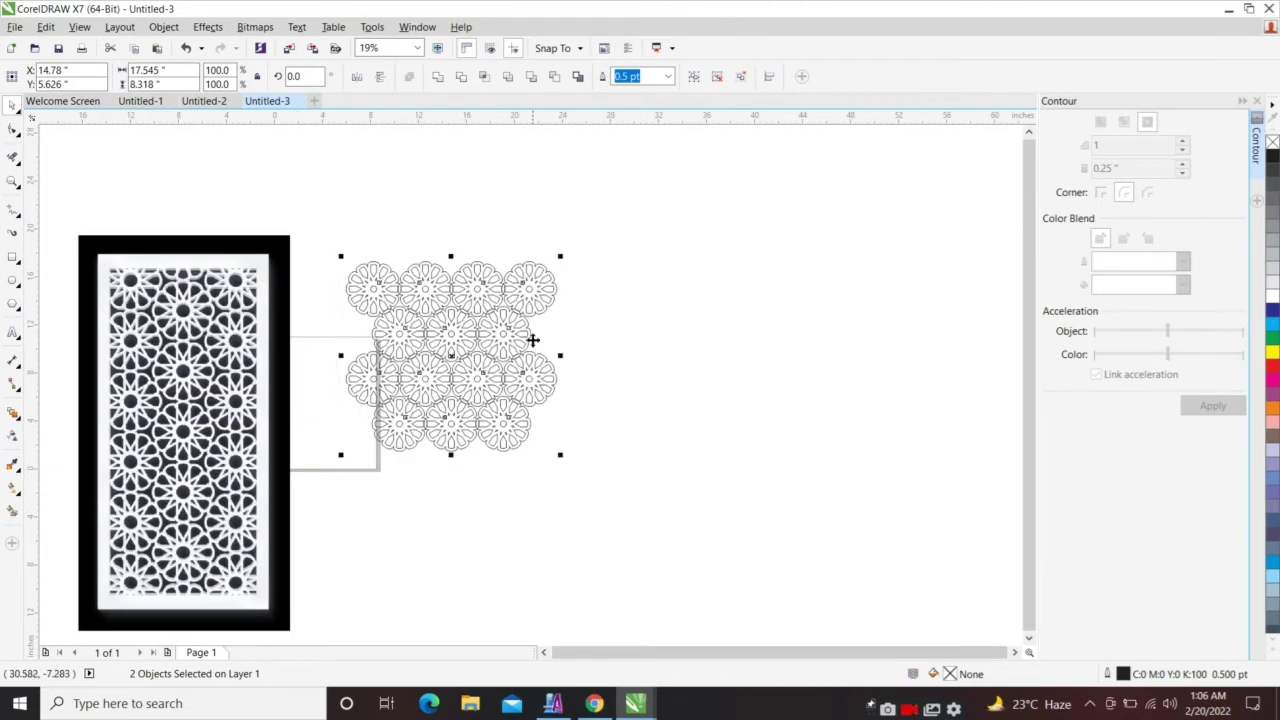
pyautogui.moveTo(500, 283); pyautogui.dragTo(511, 473)
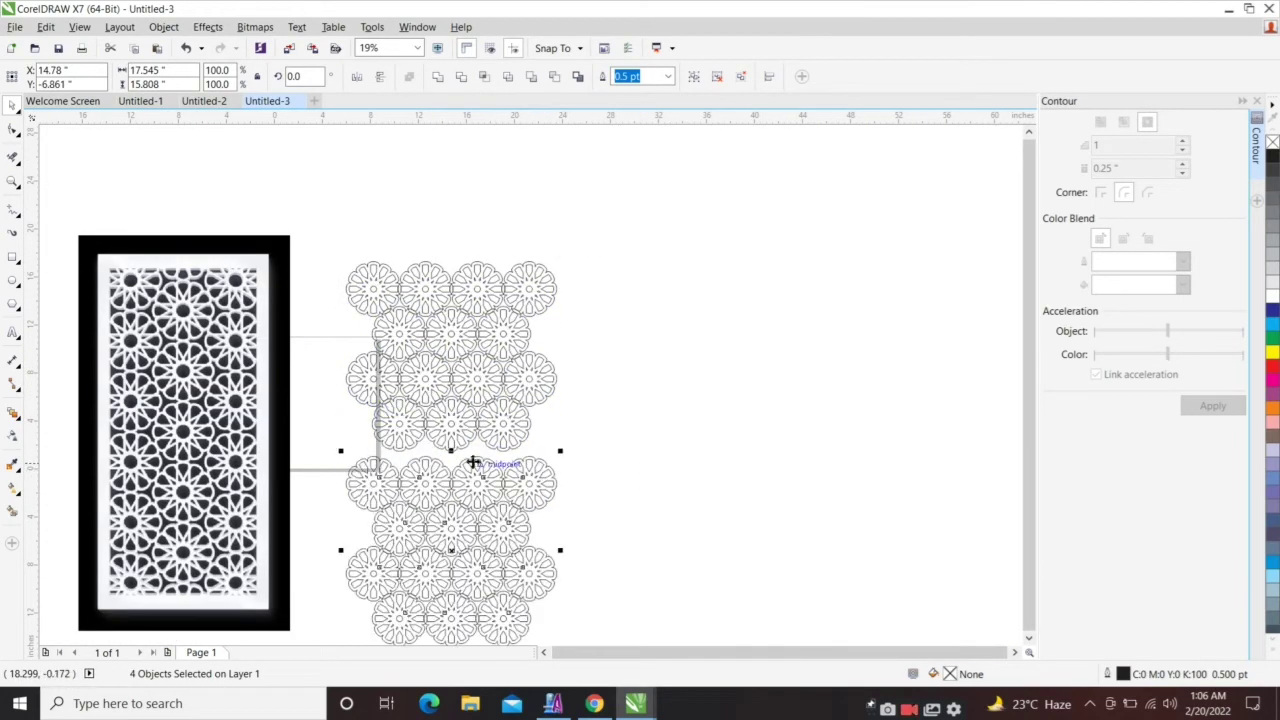
pyautogui.scroll(5, 471, 457)
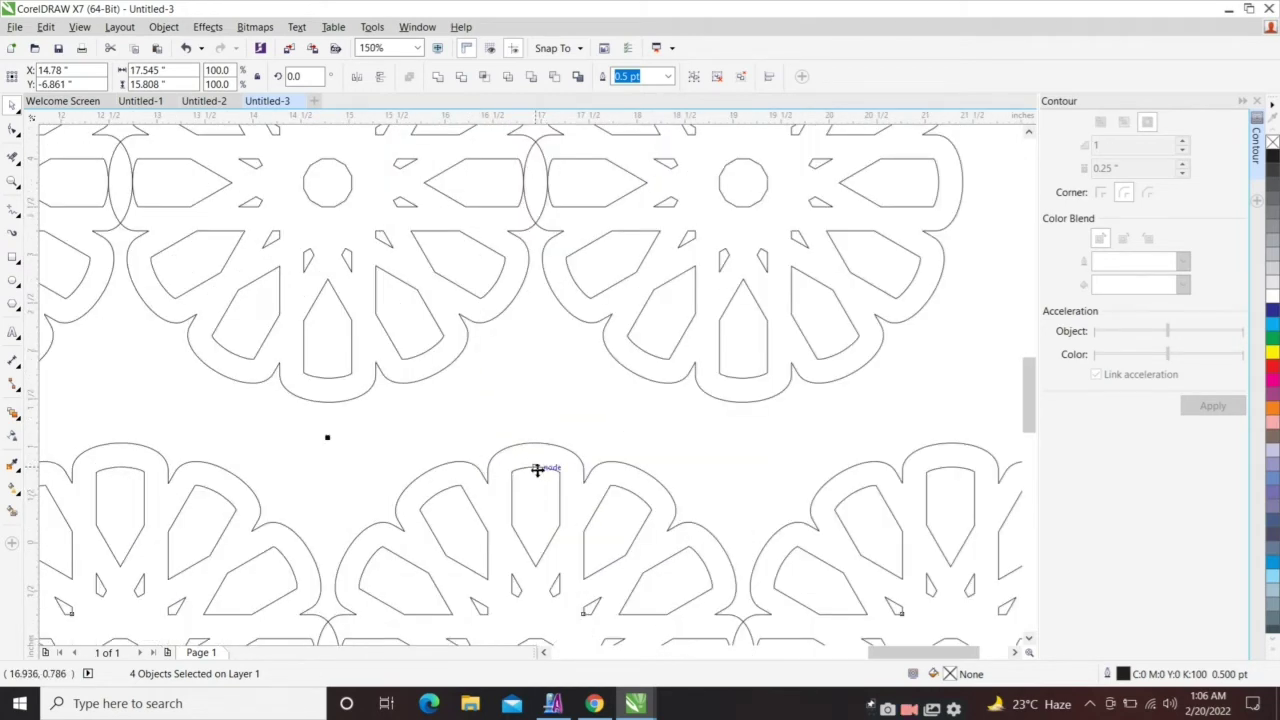
pyautogui.moveTo(446, 481); pyautogui.dragTo(438, 373)
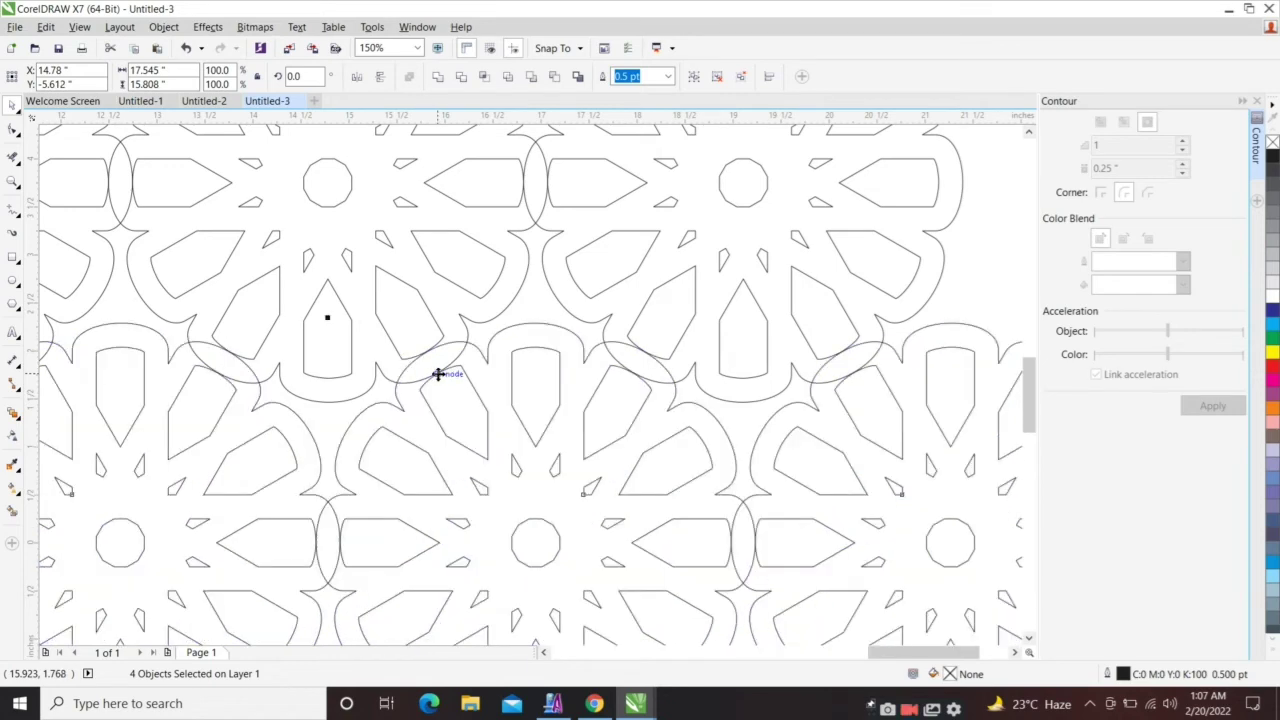
# Step: Fine-tune the petal overlap of the lower four rows and centre them horizontally with the rows above
pyautogui.scroll(5, 438, 373)
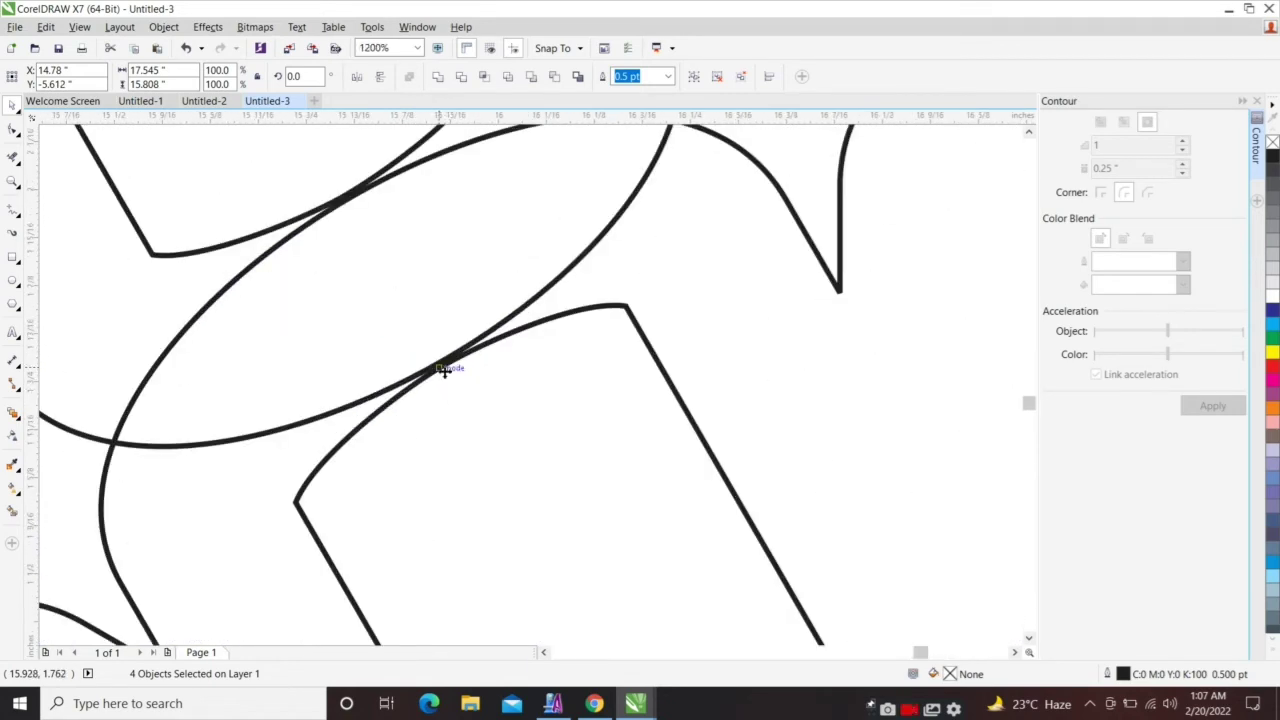
pyautogui.moveTo(445, 368); pyautogui.dragTo(444, 362)
pyautogui.scroll(-2, 449, 364)
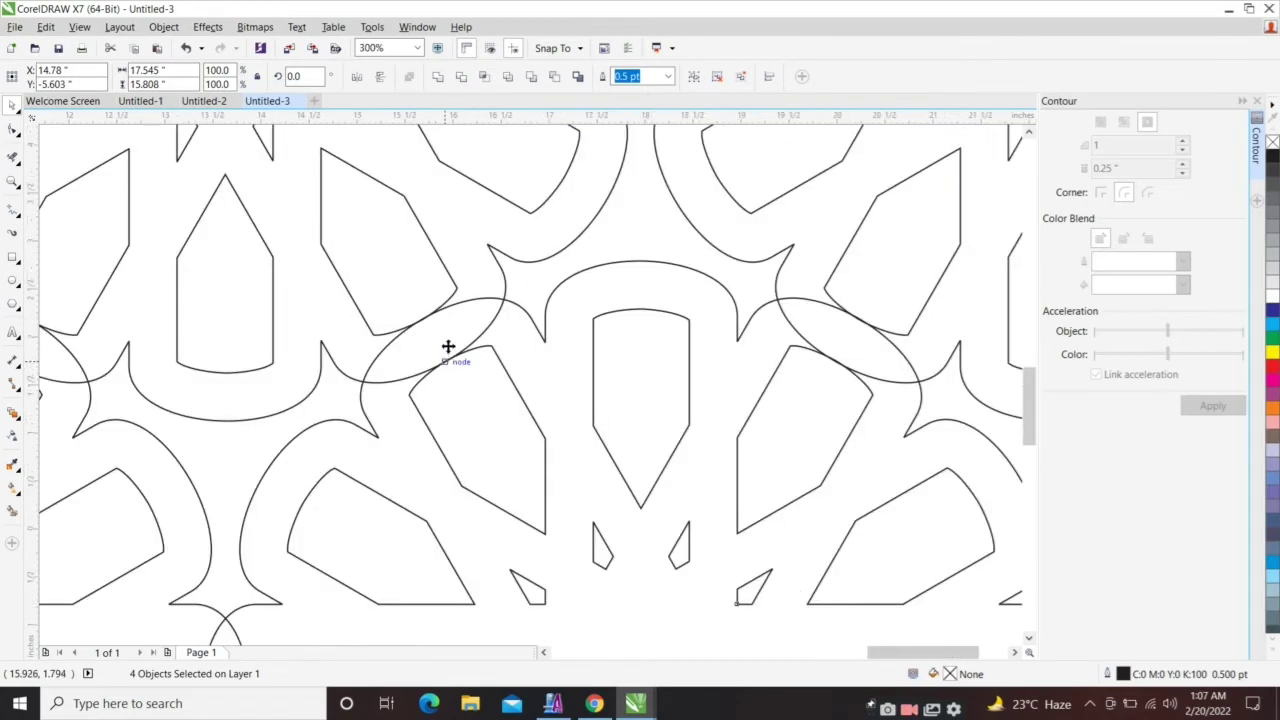
pyautogui.scroll(-2, 455, 368)
pyautogui.scroll(3, 440, 362)
pyautogui.scroll(1, 435, 360)
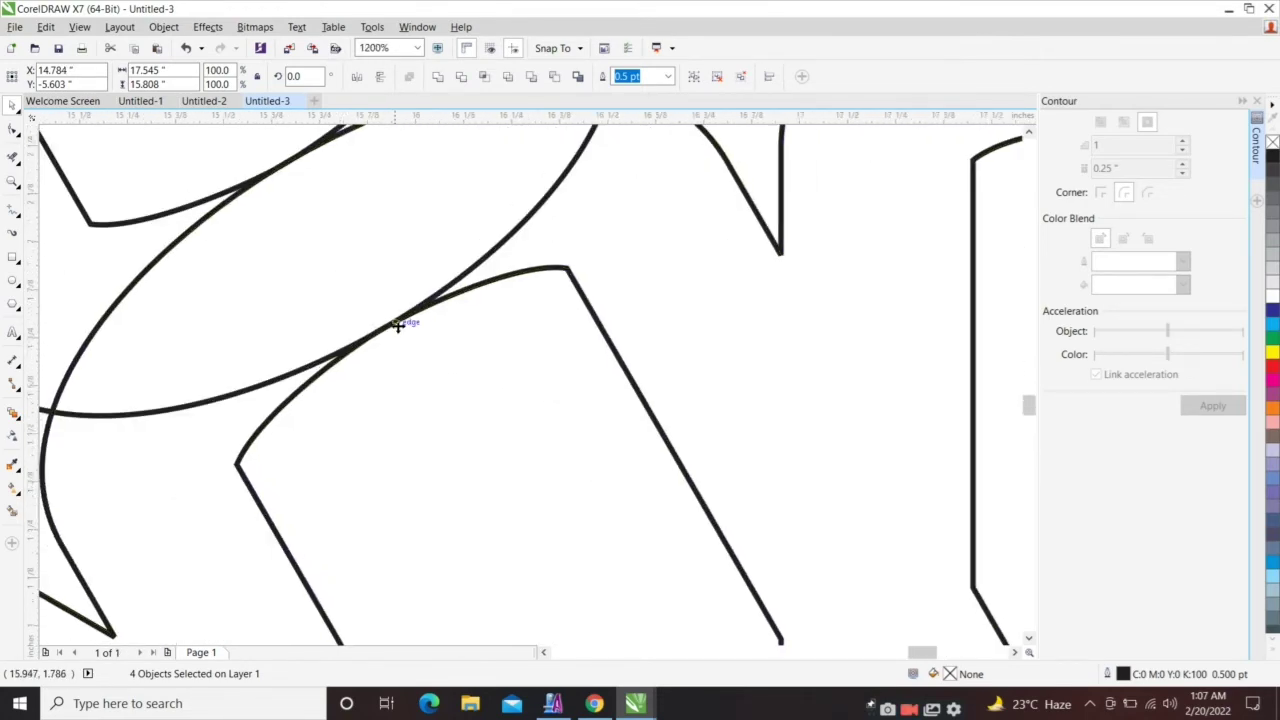
pyautogui.scroll(-1, 396, 325)
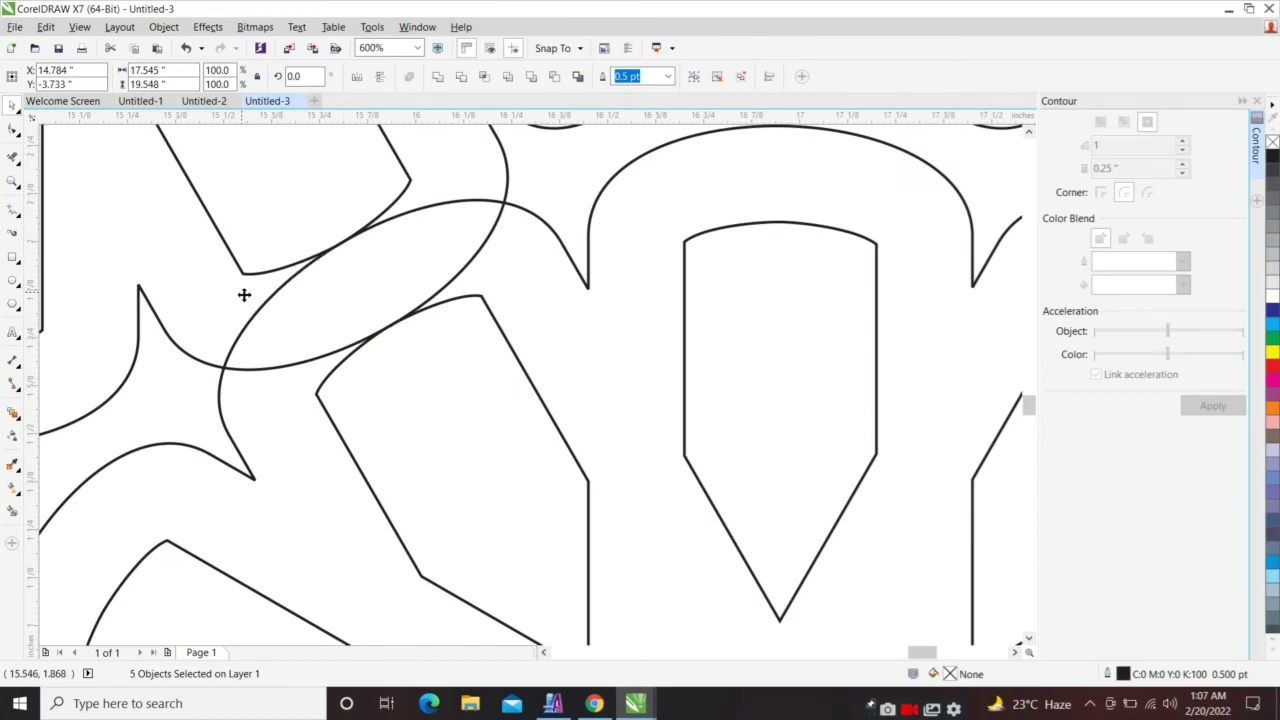
# Step: Select all eight rows of rosettes and weld them into a single curve
pyautogui.scroll(-4, 251, 300)
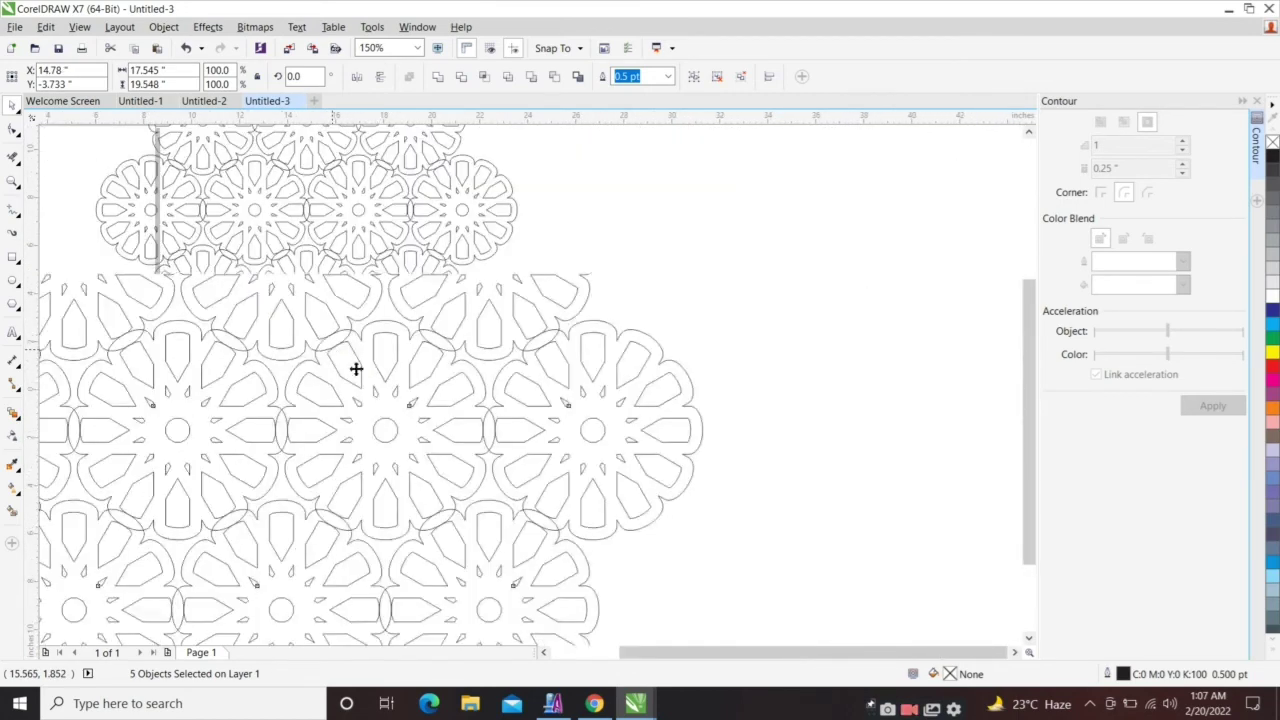
pyautogui.scroll(-1, 396, 376)
pyautogui.moveTo(547, 163); pyautogui.dragTo(237, 586)
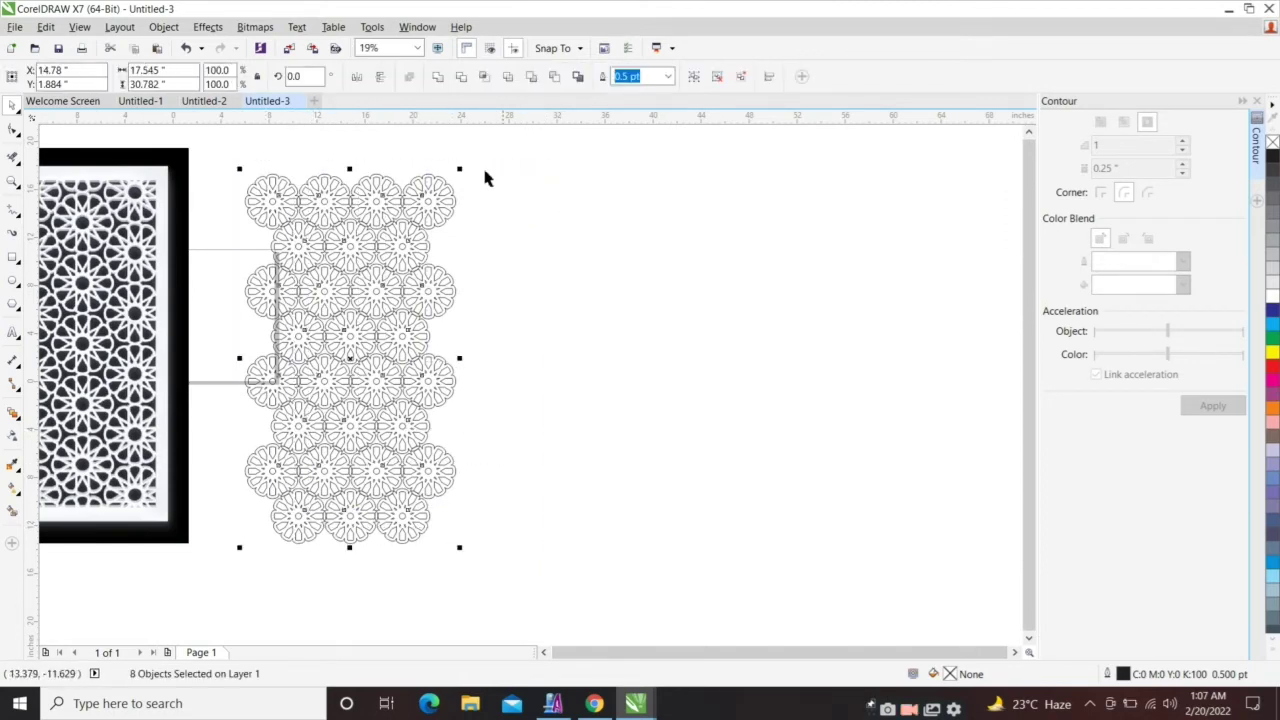
pyautogui.scroll(3, 360, 265)
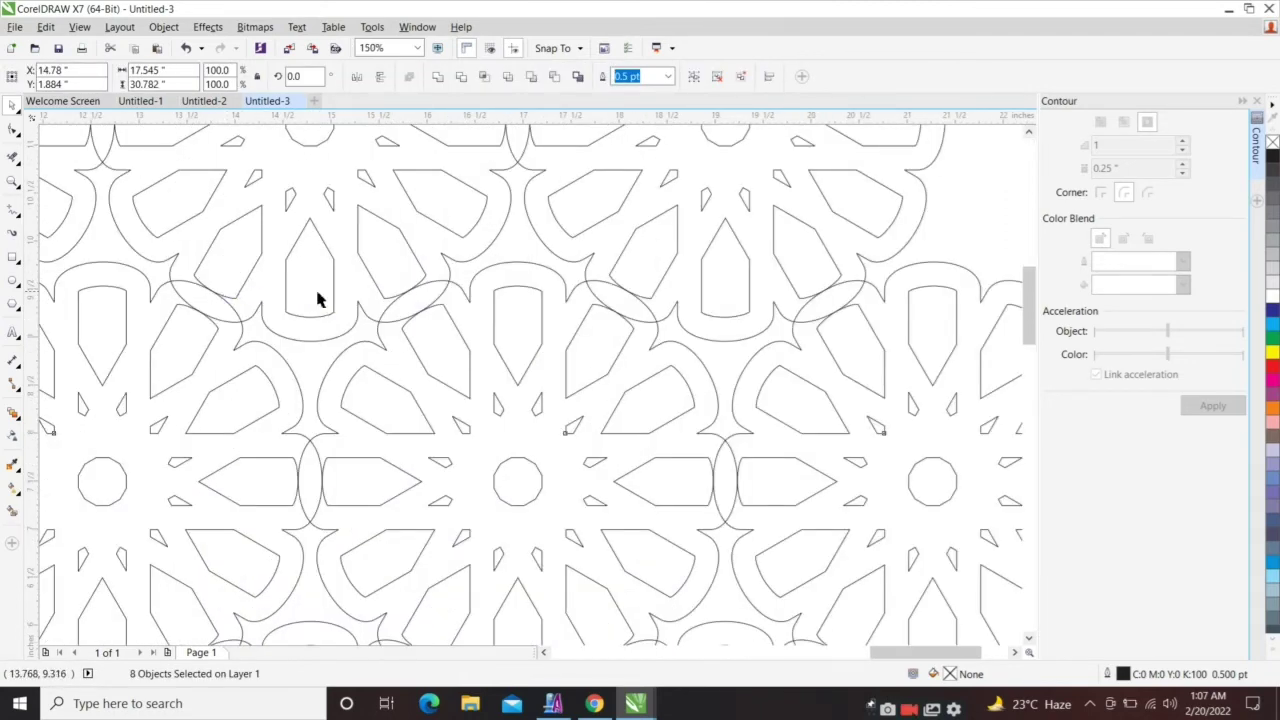
pyautogui.scroll(-2, 634, 286)
pyautogui.scroll(1, 600, 285)
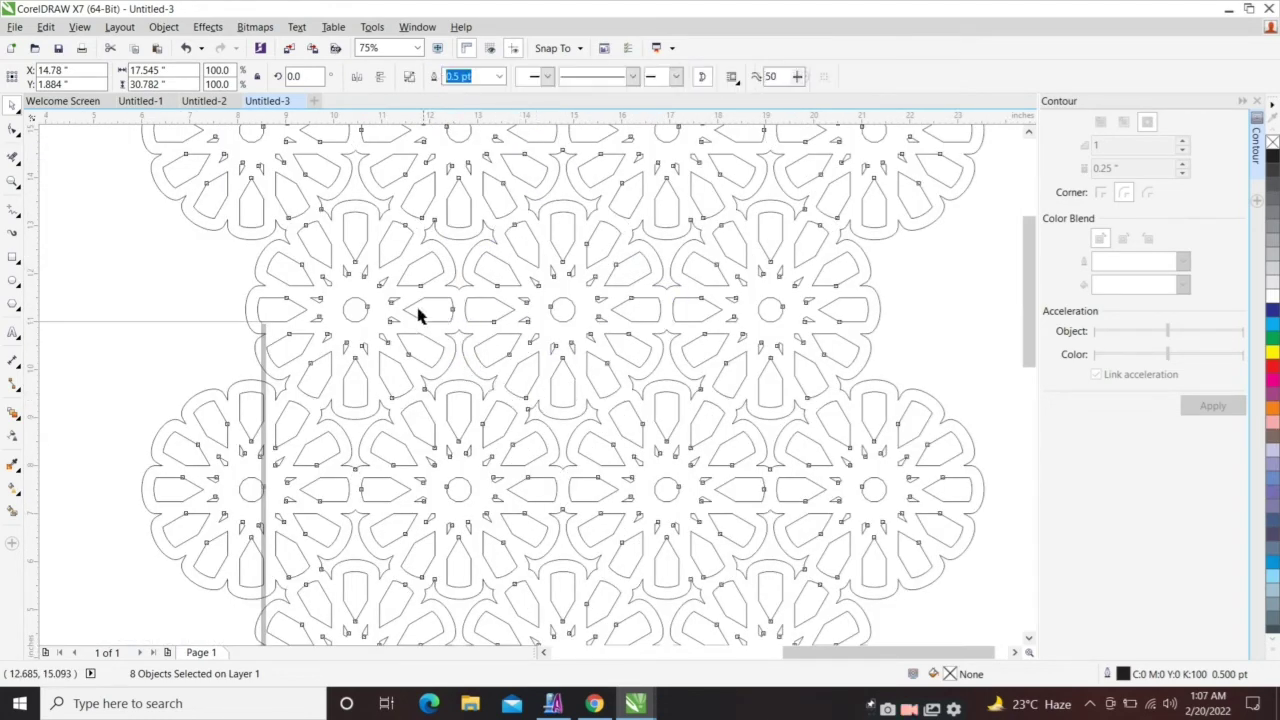
pyautogui.scroll(-2, 391, 254)
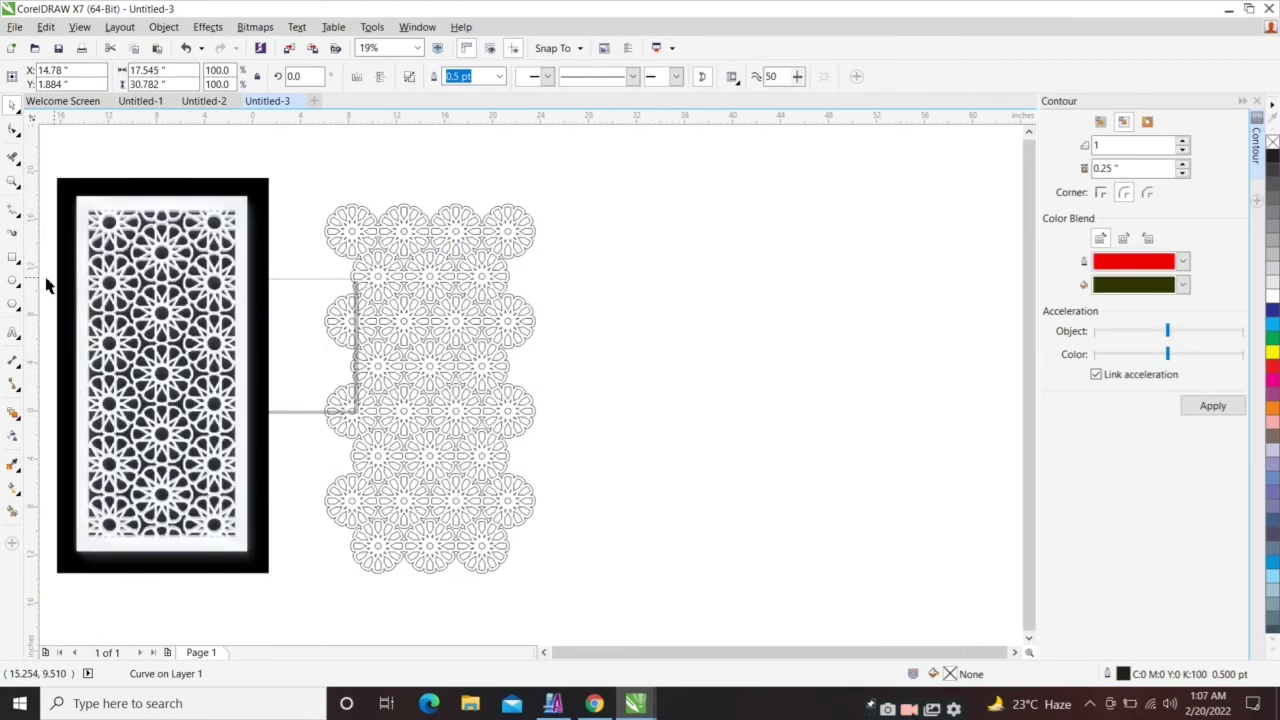
# Step: Draw a rectangle about 10.46 by 26.83" over the lattice, and move the lattice clear to its right
pyautogui.click(12, 259)
pyautogui.moveTo(366, 230); pyautogui.dragTo(497, 555)
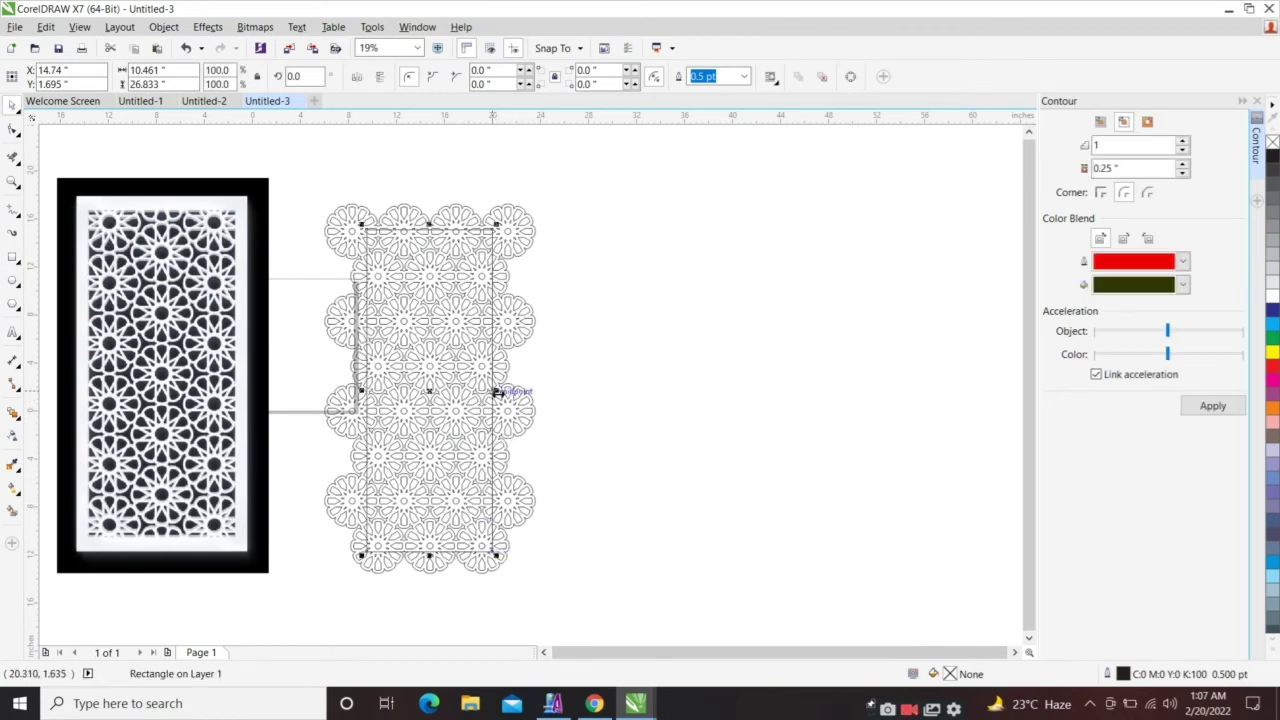
pyautogui.moveTo(487, 385); pyautogui.dragTo(719, 371)
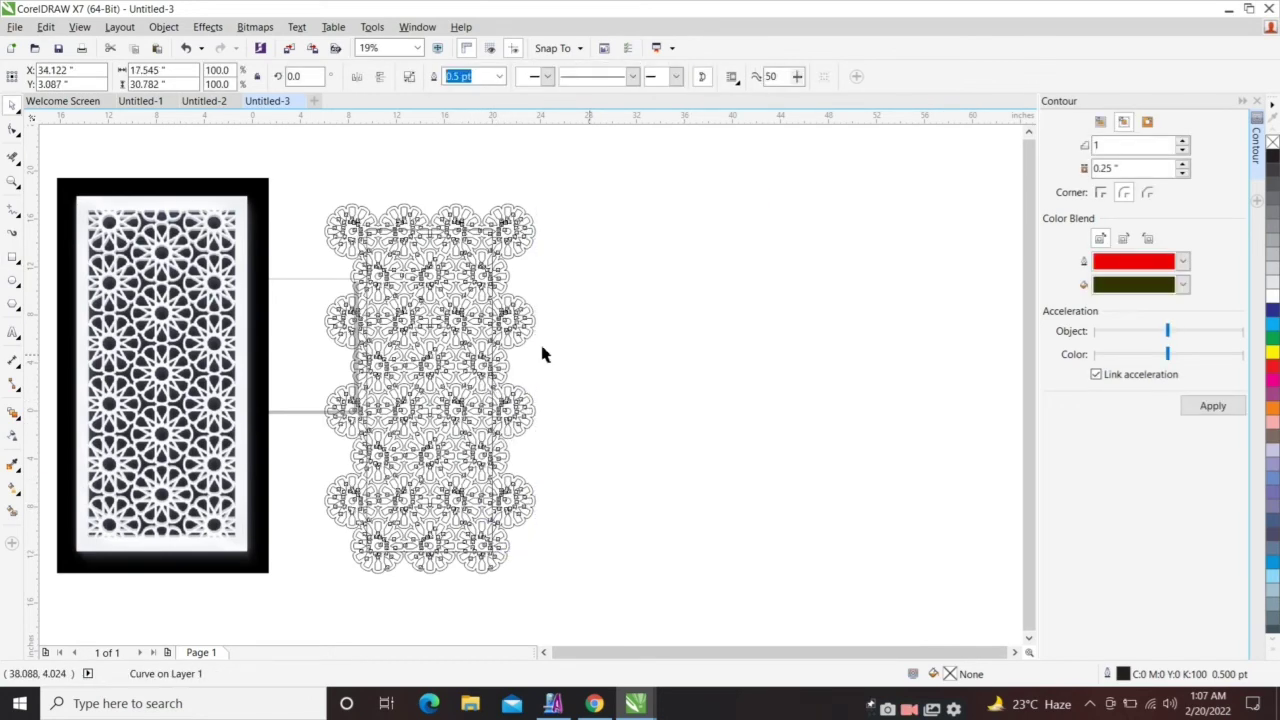
# Step: Add a one-step inside contour to the rectangle, trying a 1.0-inch offset before setting it to 0.5 inch
pyautogui.click(493, 343)
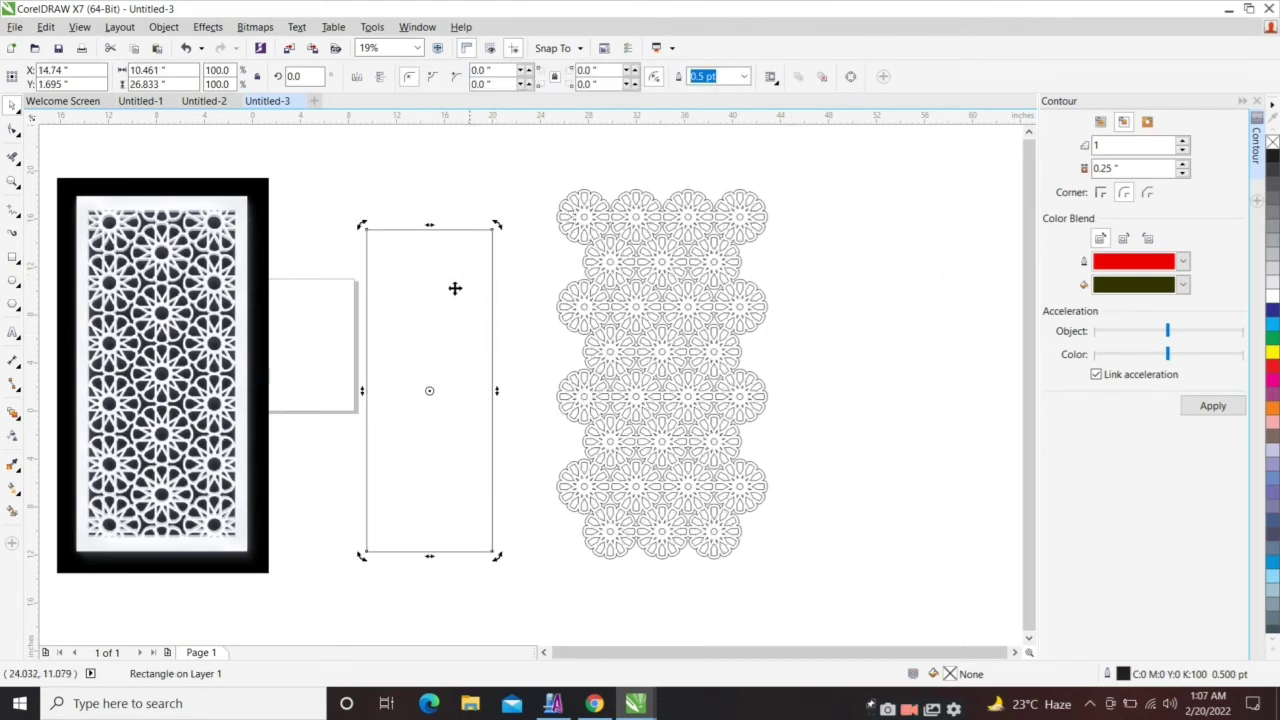
pyautogui.write('1.0')
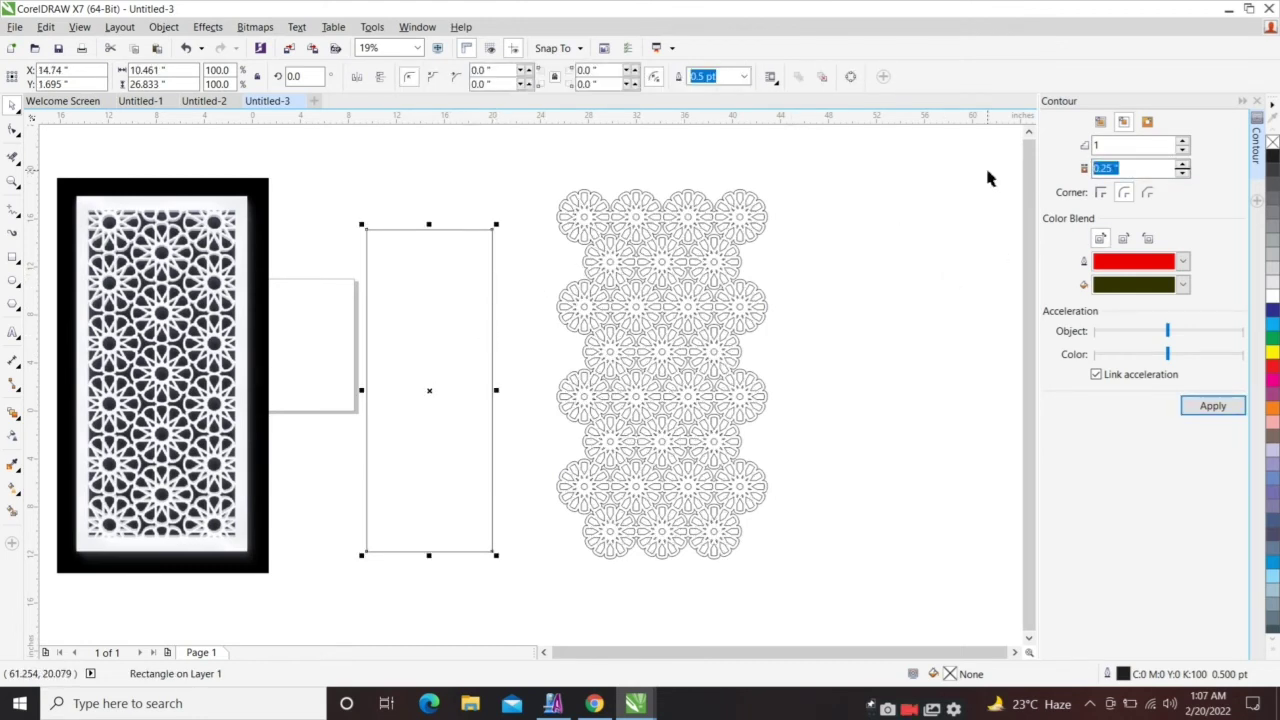
pyautogui.press('Return')
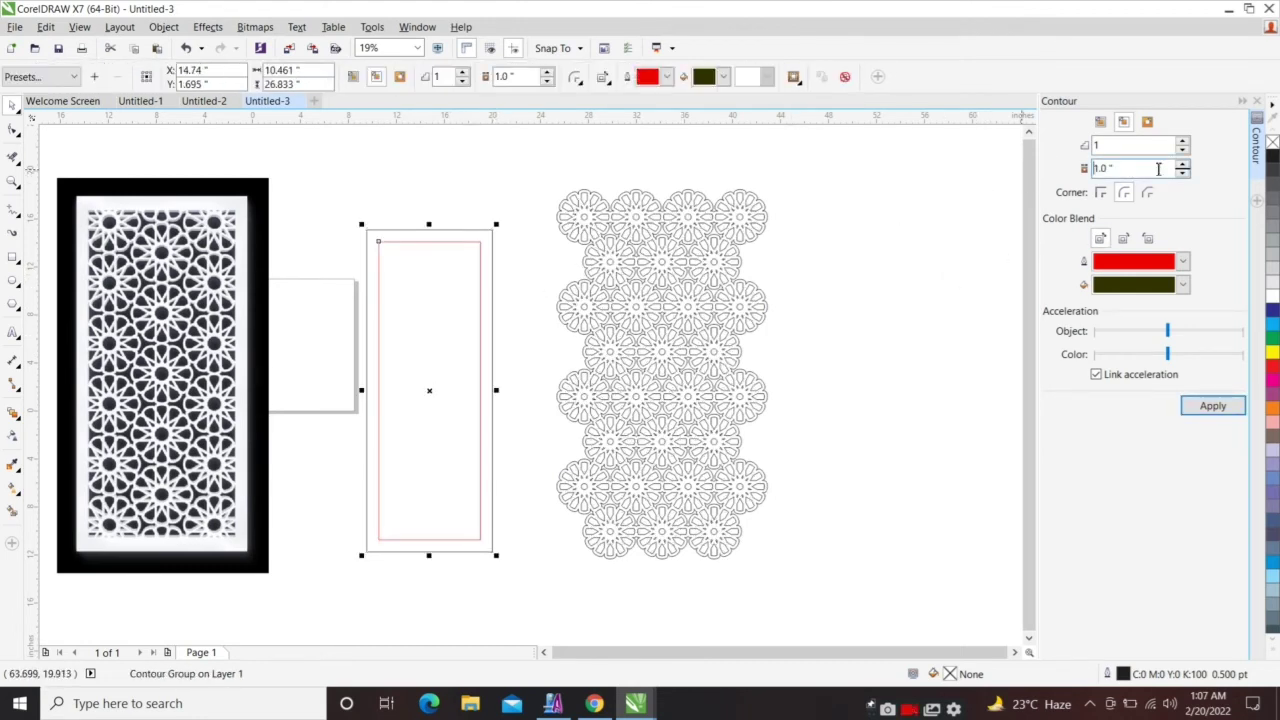
pyautogui.moveTo(1141, 168); pyautogui.dragTo(1011, 179)
pyautogui.write('.5')
pyautogui.press('Return')
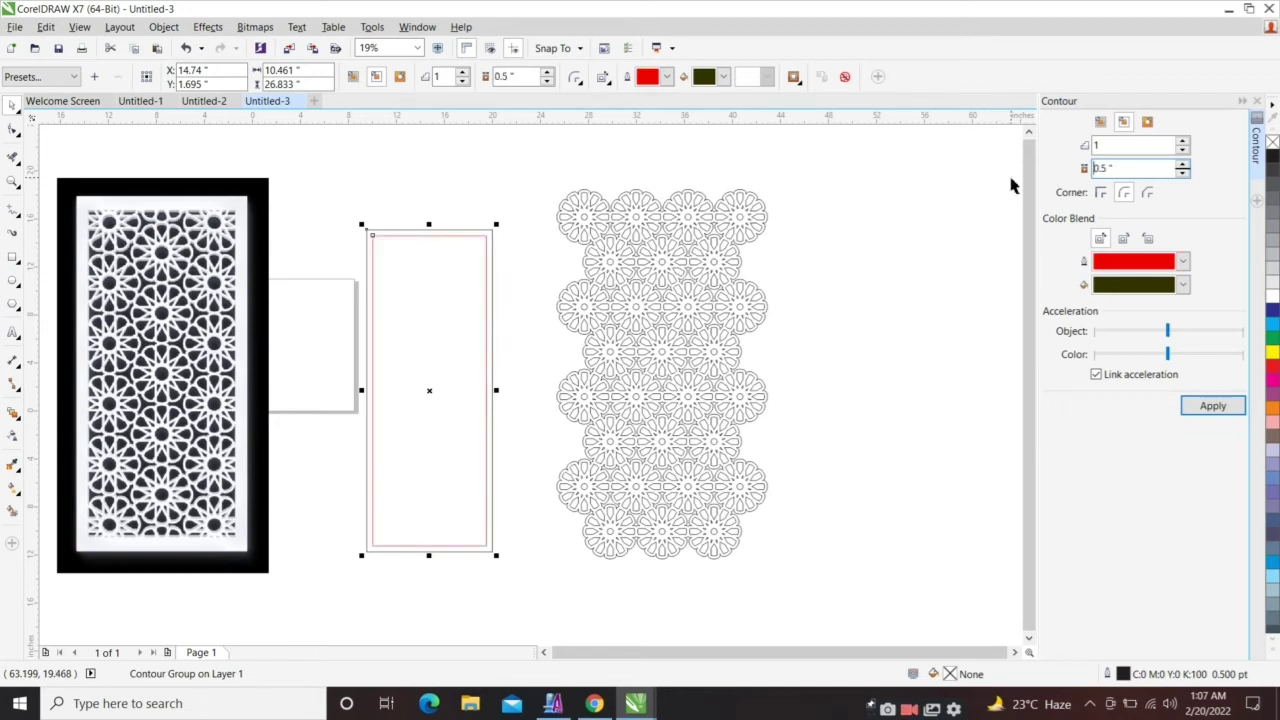
# Step: Break the rectangle's contour group apart into separate outer and inner rectangles
pyautogui.click(553, 170)
pyautogui.click(482, 246)
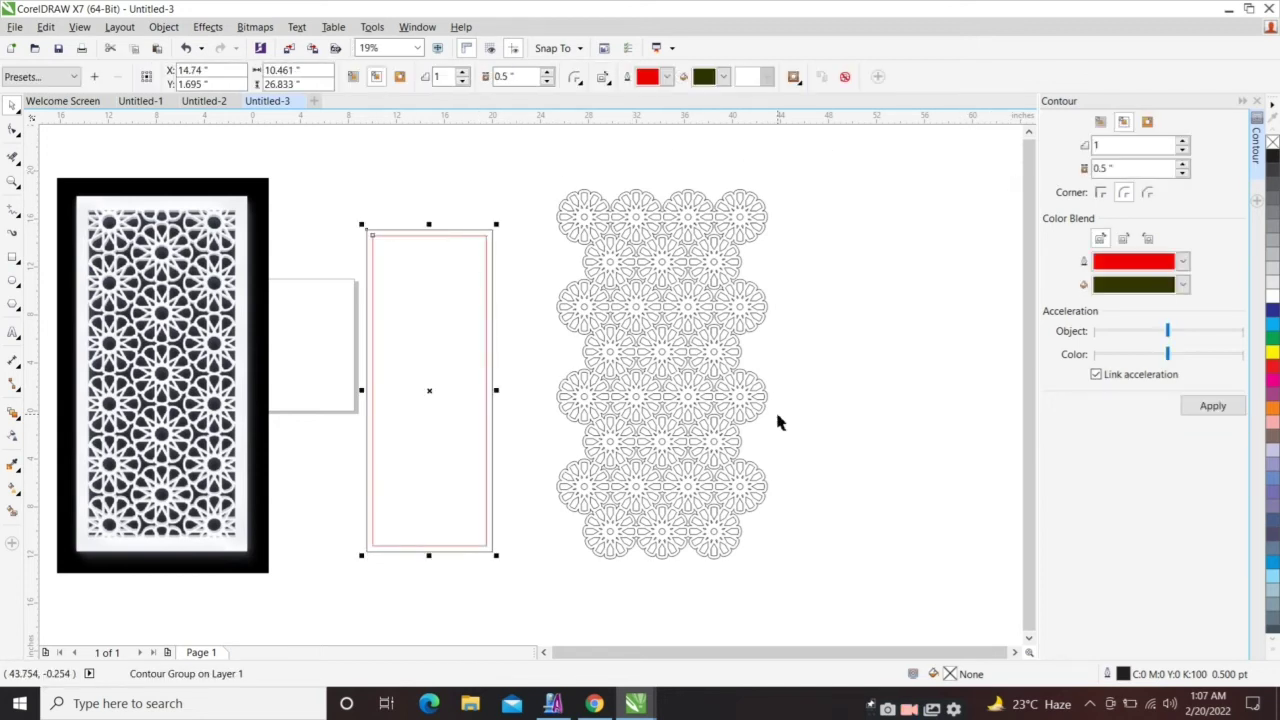
pyautogui.hotkey('ctrl', 'k')
pyautogui.click(519, 191)
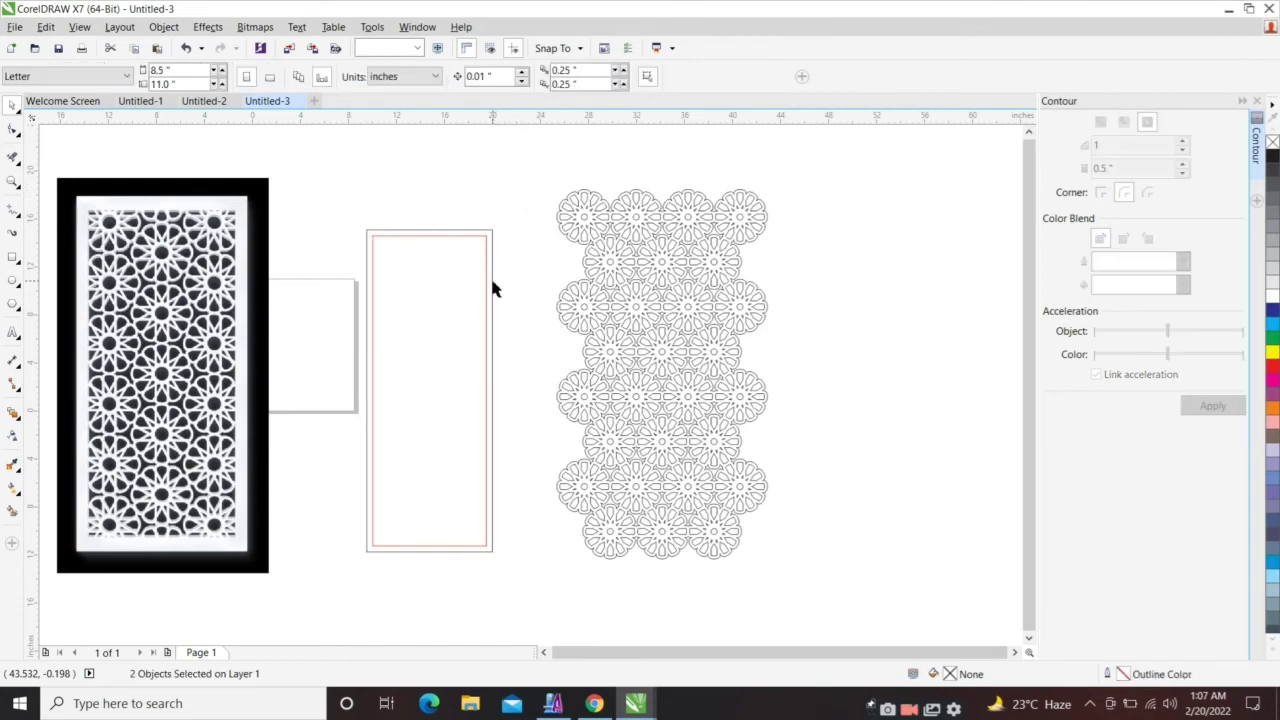
# Step: Move the inner red rectangle off the outer one and centre it horizontally and vertically on the welded lattice
pyautogui.click(491, 275)
pyautogui.click(486, 200)
pyautogui.click(486, 250)
pyautogui.scroll(1, 539, 233)
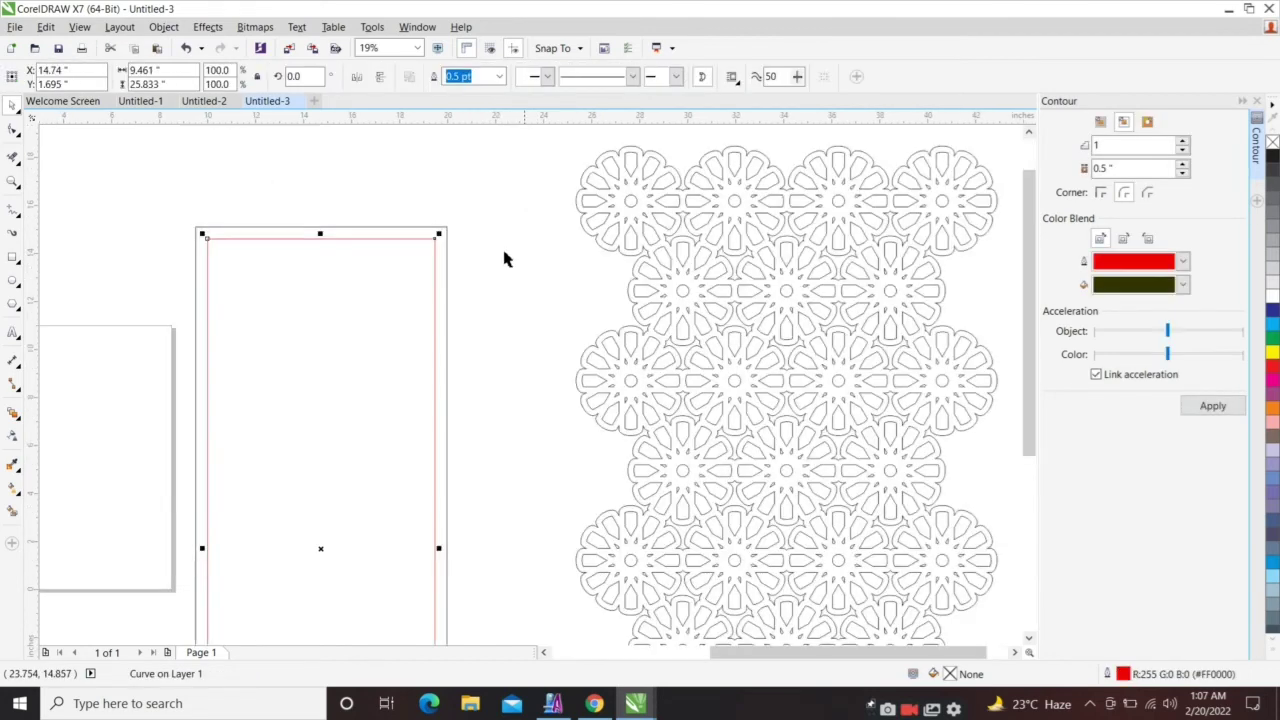
pyautogui.moveTo(397, 266); pyautogui.dragTo(437, 263)
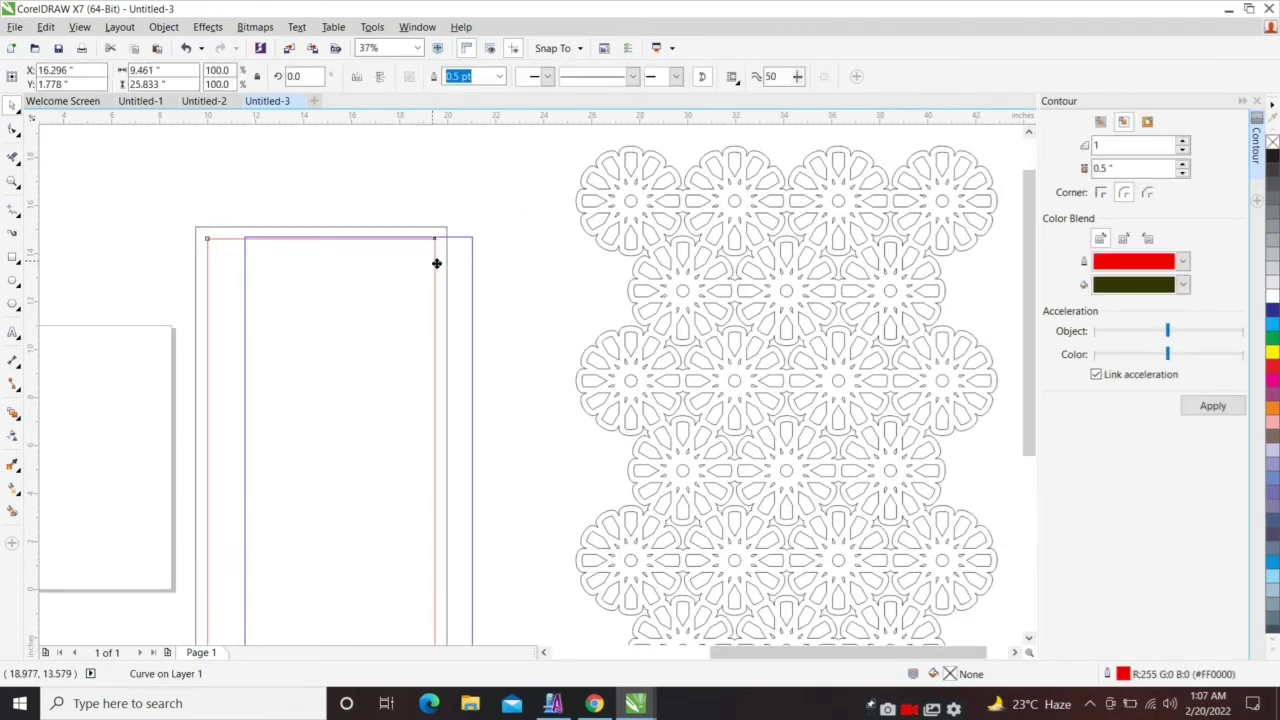
pyautogui.keyDown('shift'); pyautogui.click(636, 239); pyautogui.keyUp('shift')
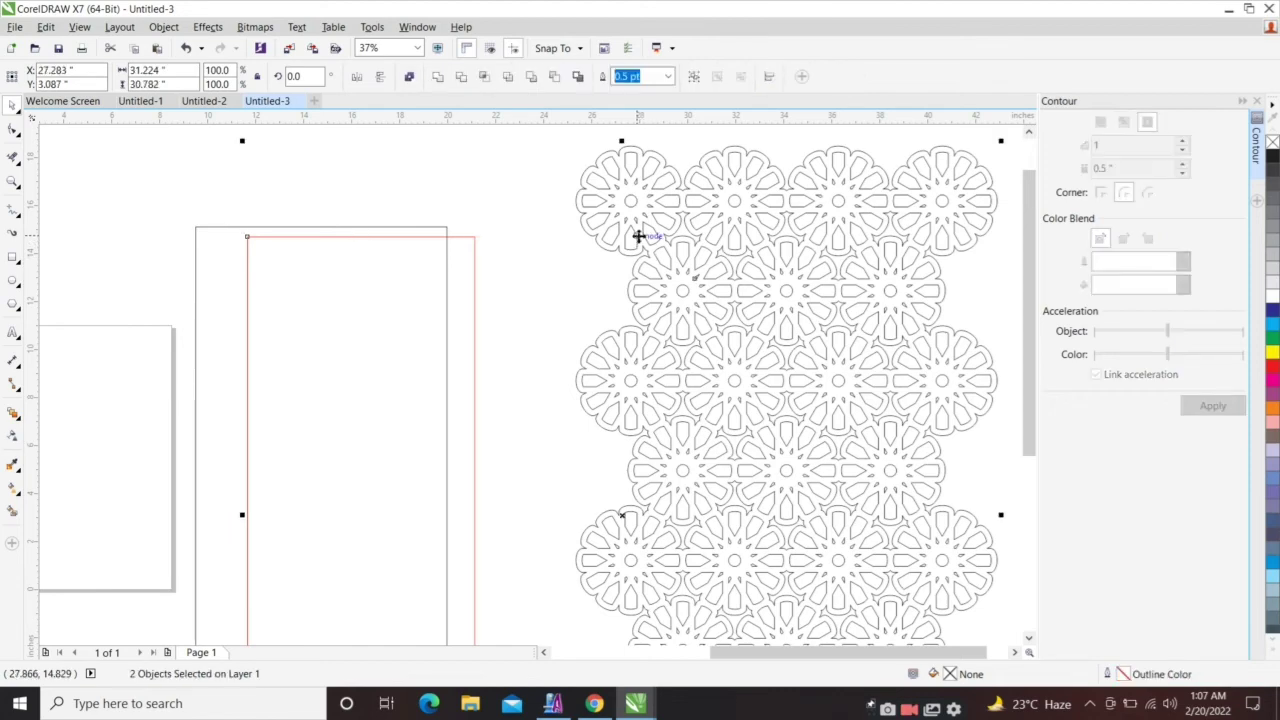
pyautogui.press('e')
pyautogui.press('c')
pyautogui.scroll(-1, 549, 206)
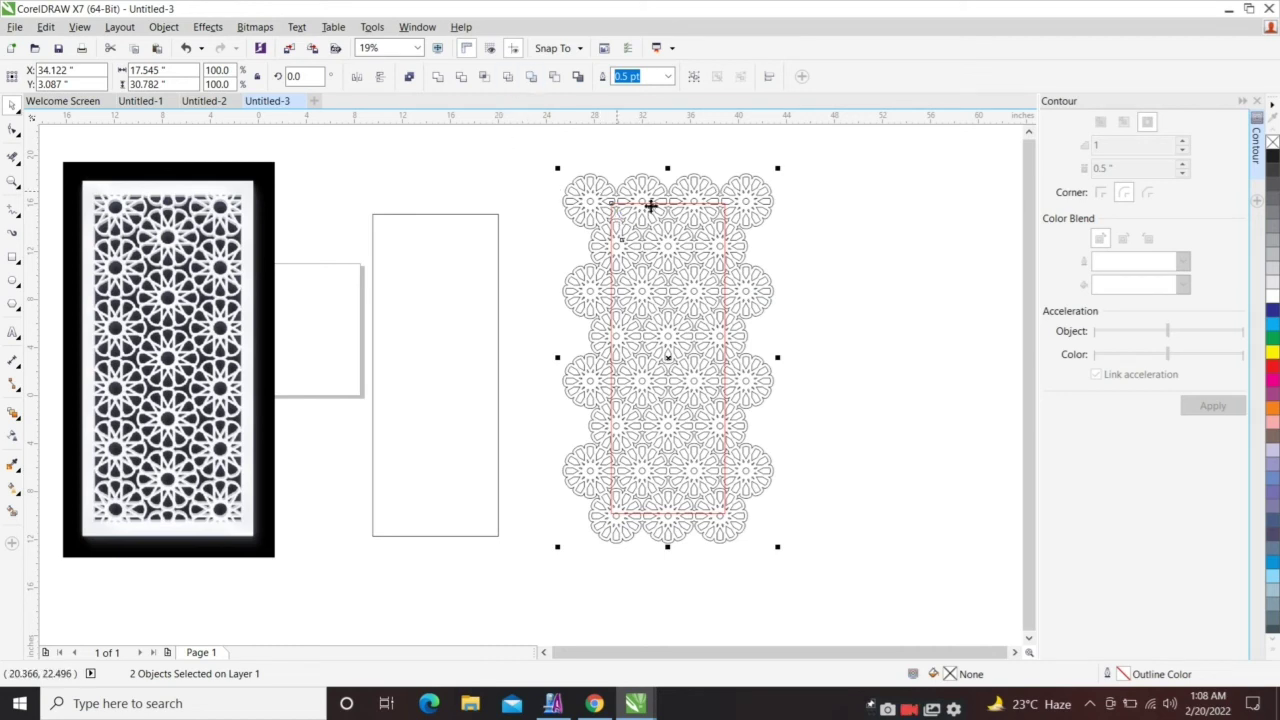
# Step: Subtract the lattice from the red rectangle with Front Minus Back to produce the pattern's cut-out shapes
pyautogui.click(532, 77)
pyautogui.click(663, 243)
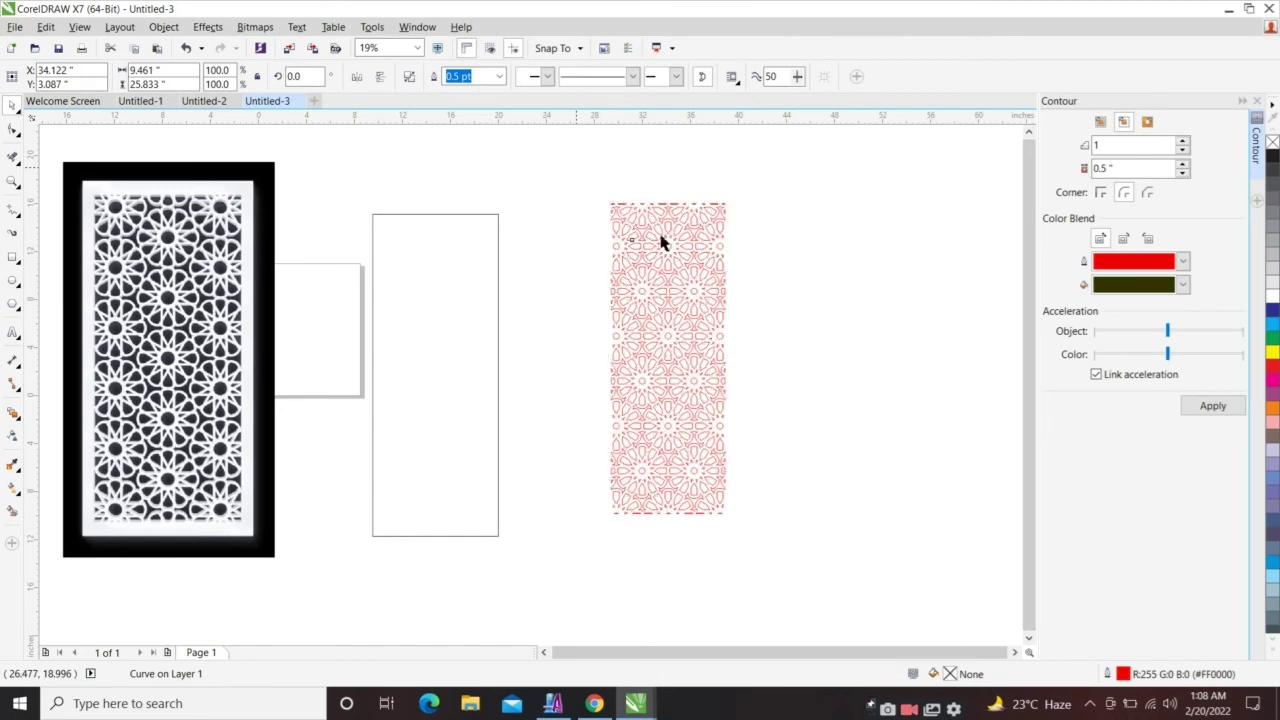
pyautogui.scroll(2, 690, 262)
pyautogui.scroll(-4, 686, 260)
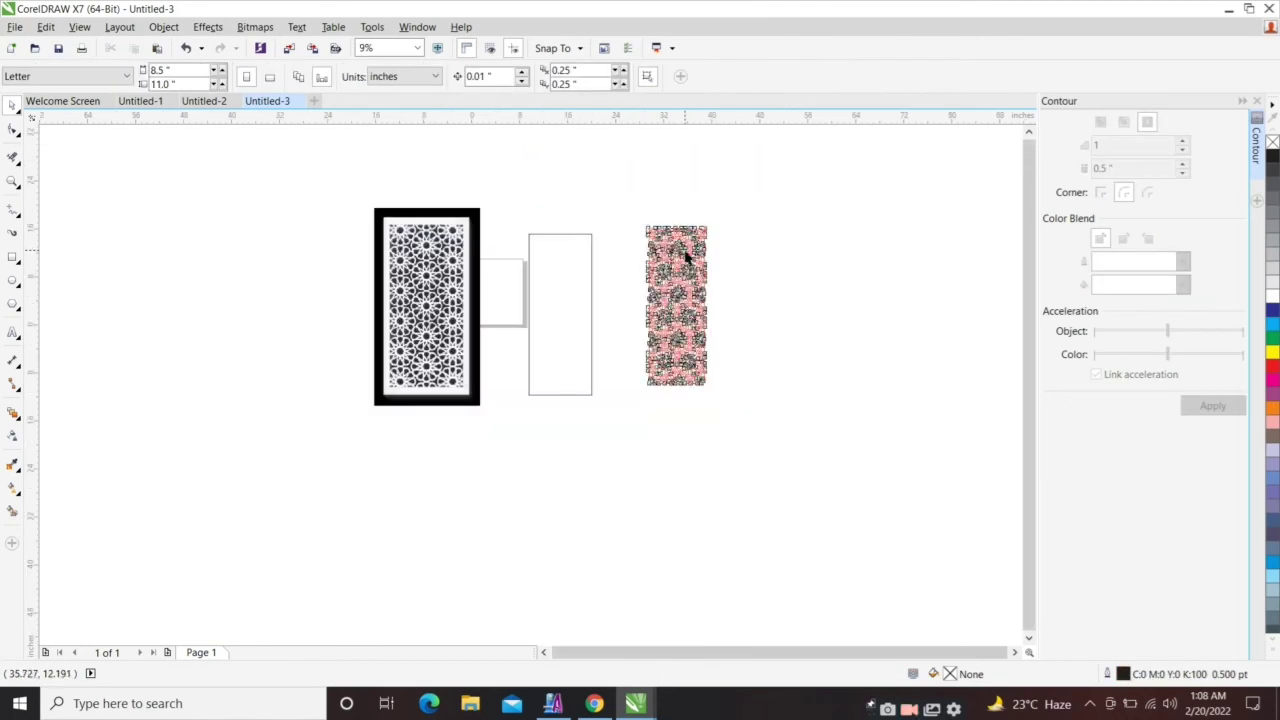
# Step: Centre the red cut-out pattern horizontally and vertically inside the outer rectangle
pyautogui.click(686, 252)
pyautogui.keyDown('shift'); pyautogui.click(536, 318); pyautogui.keyUp('shift')
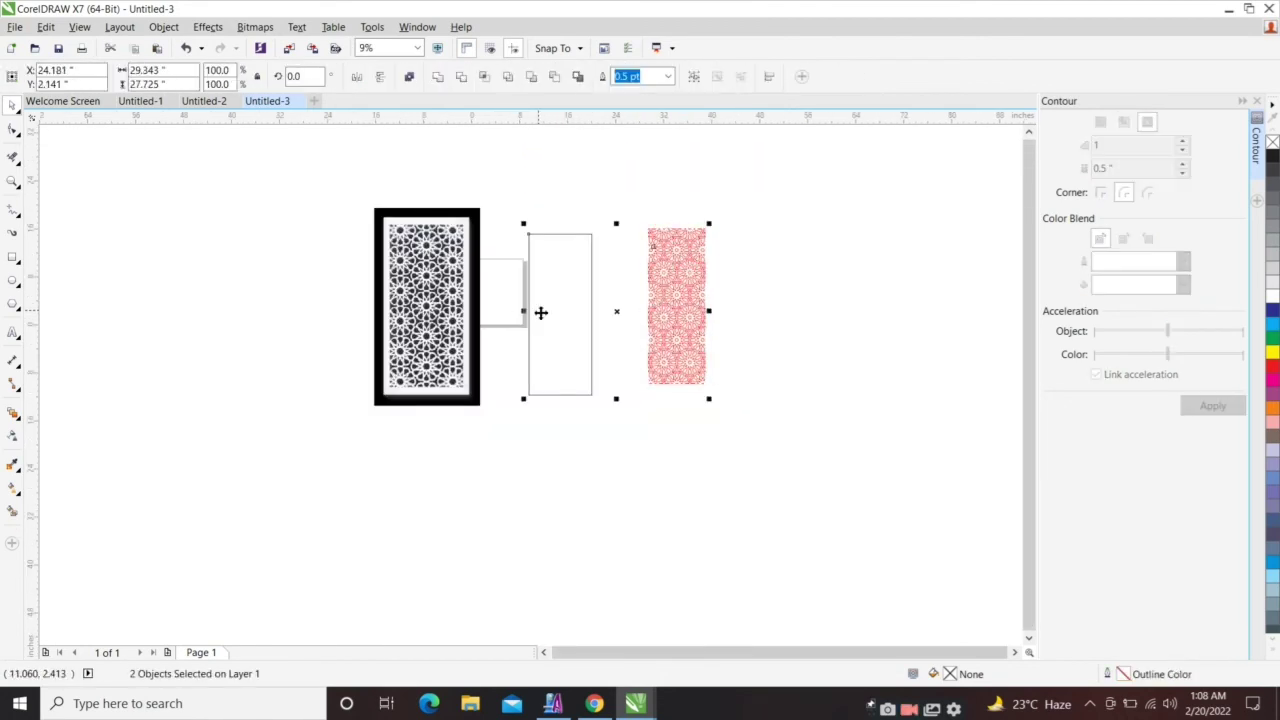
pyautogui.press('c')
pyautogui.press('e')
pyautogui.scroll(2, 578, 272)
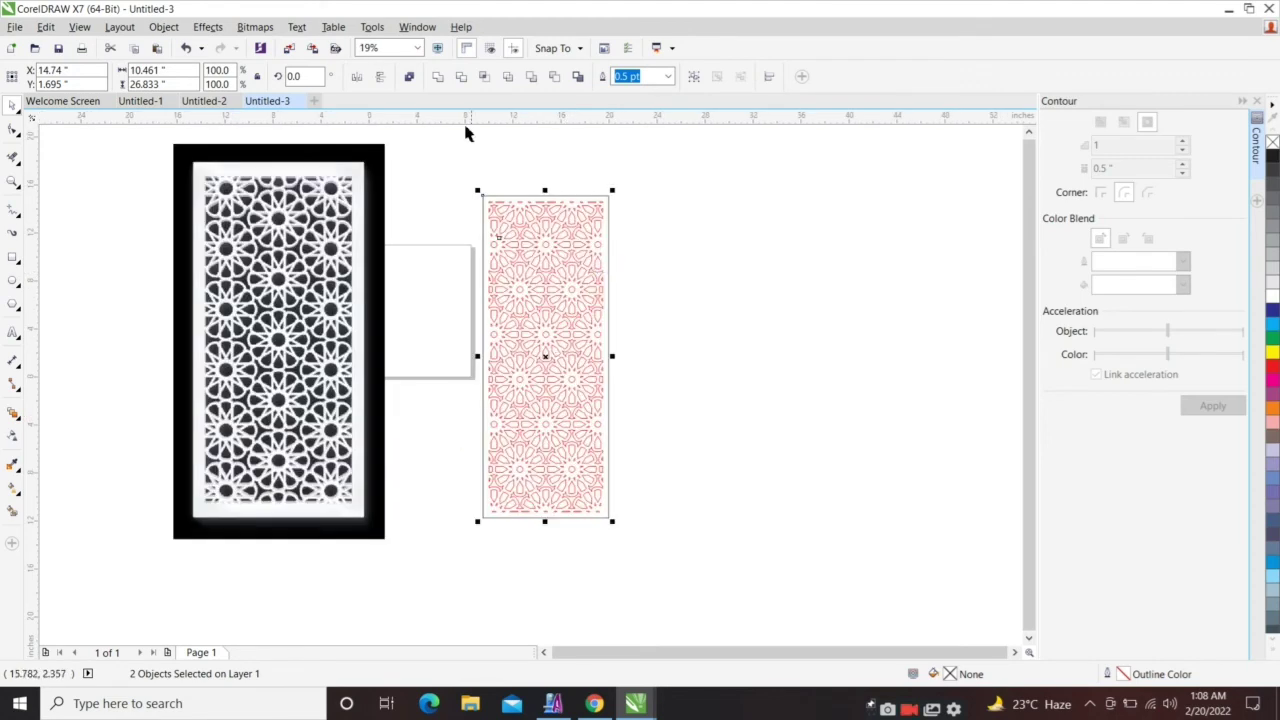
# Step: Combine the cut-out pattern with the outer rectangle, and give the panel a black fill and red outline
pyautogui.click(408, 78)
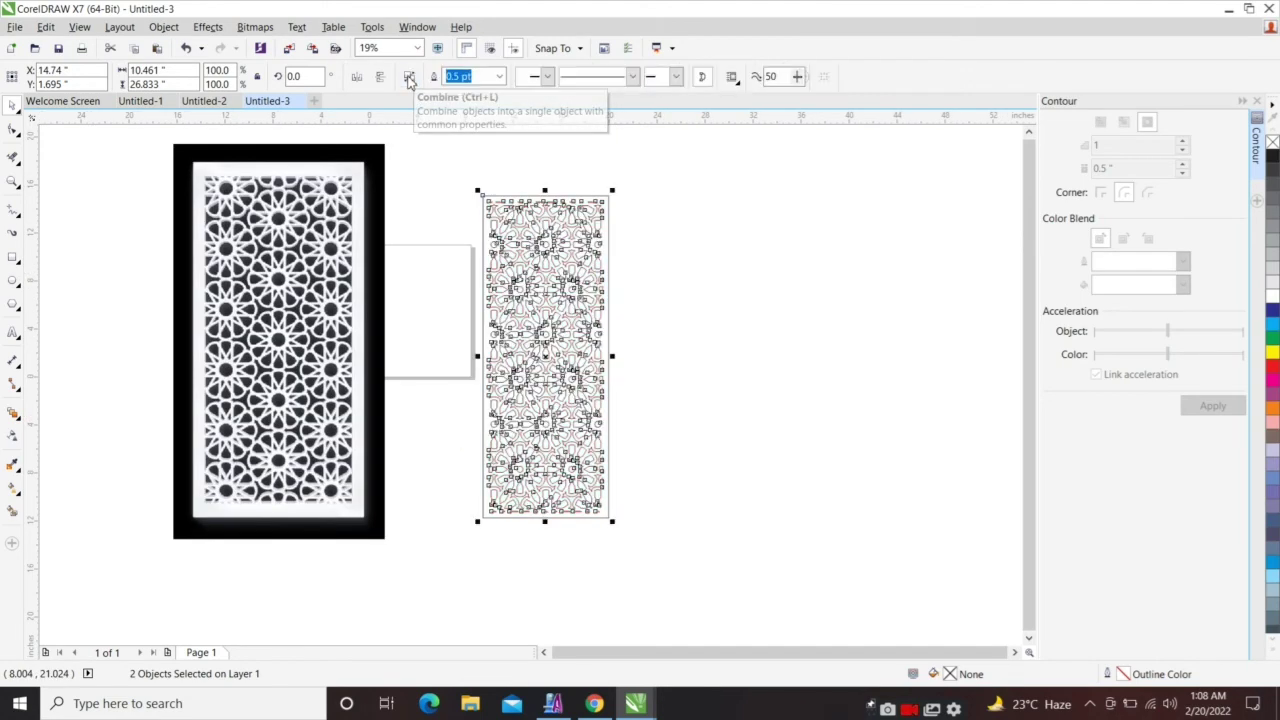
pyautogui.click(1273, 160)
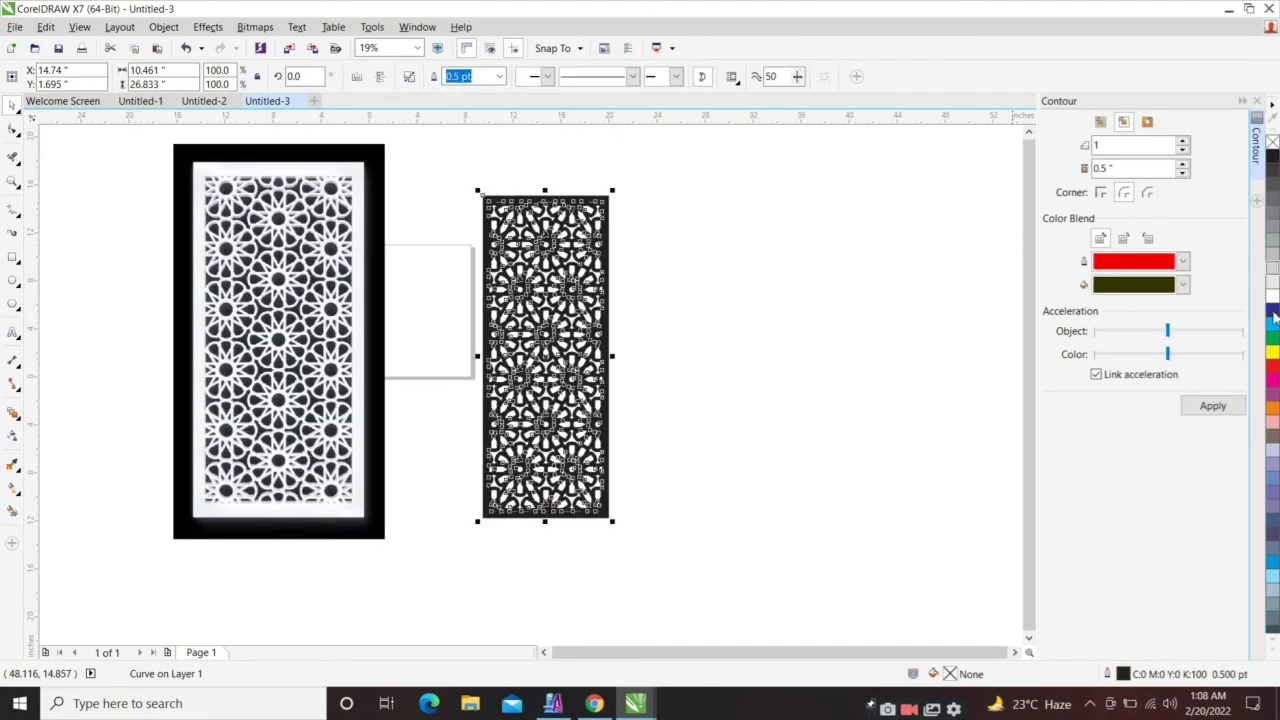
pyautogui.rightClick(1272, 368)
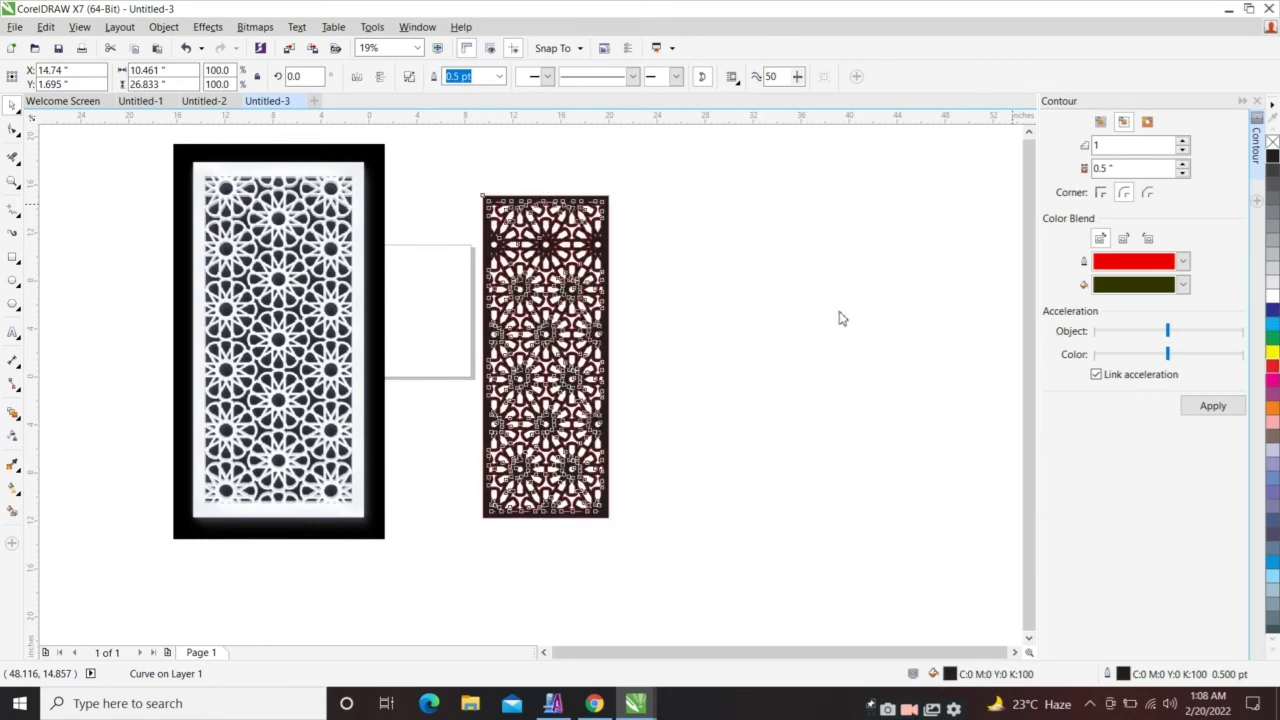
# Step: Move the finished panel beside the reference bitmap and compare both in a full-screen preview
pyautogui.moveTo(538, 293); pyautogui.dragTo(444, 263)
pyautogui.moveTo(140, 133); pyautogui.dragTo(576, 590)
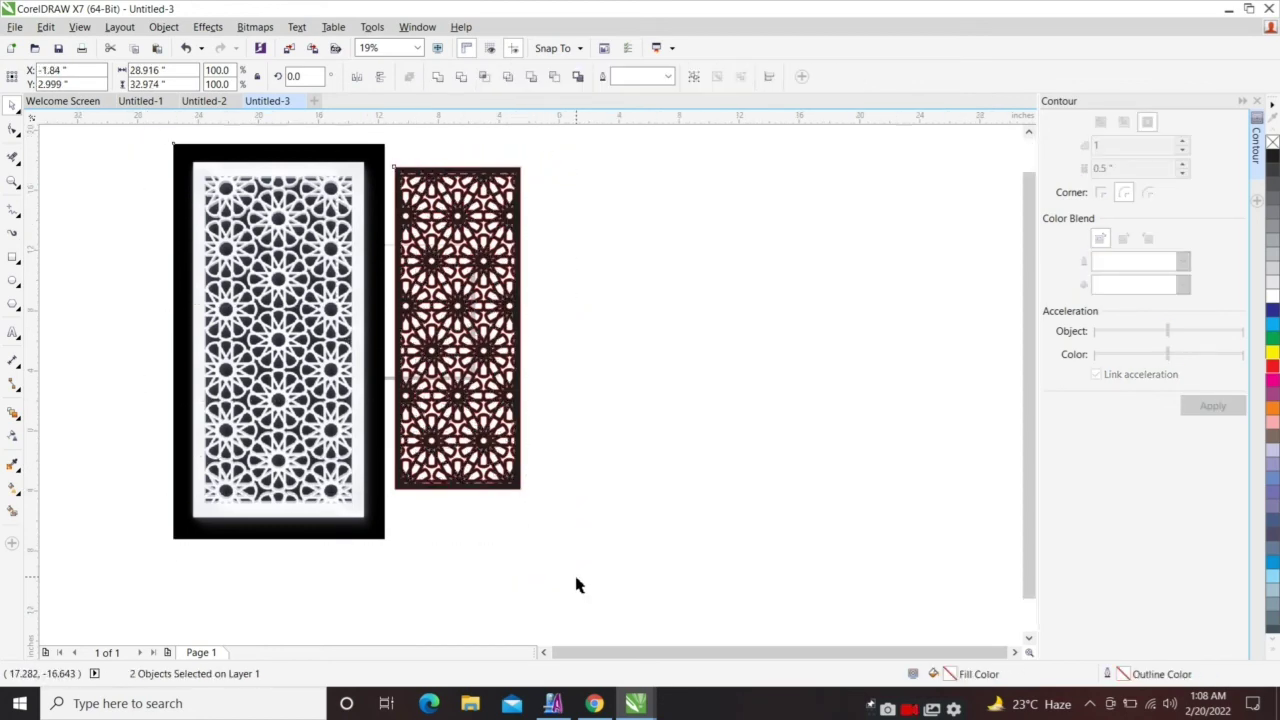
pyautogui.hotkey('shift', 'F2')
pyautogui.press('F9')
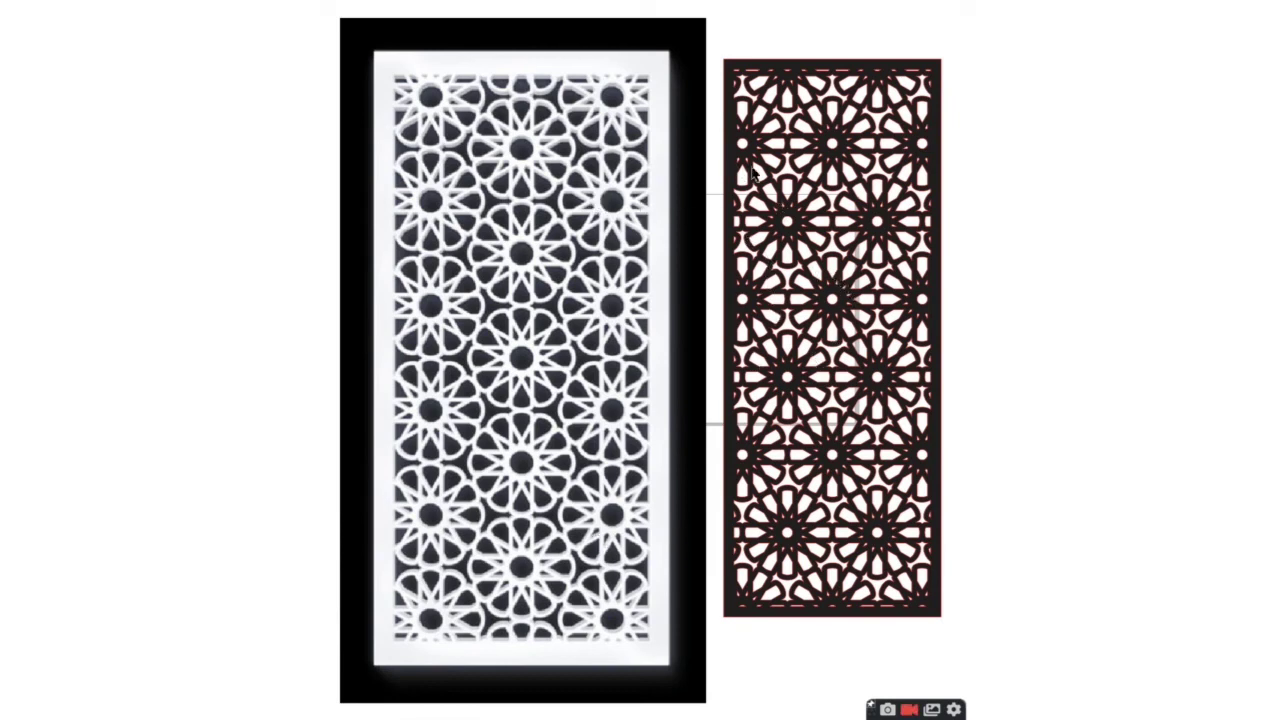
pyautogui.press('Escape')
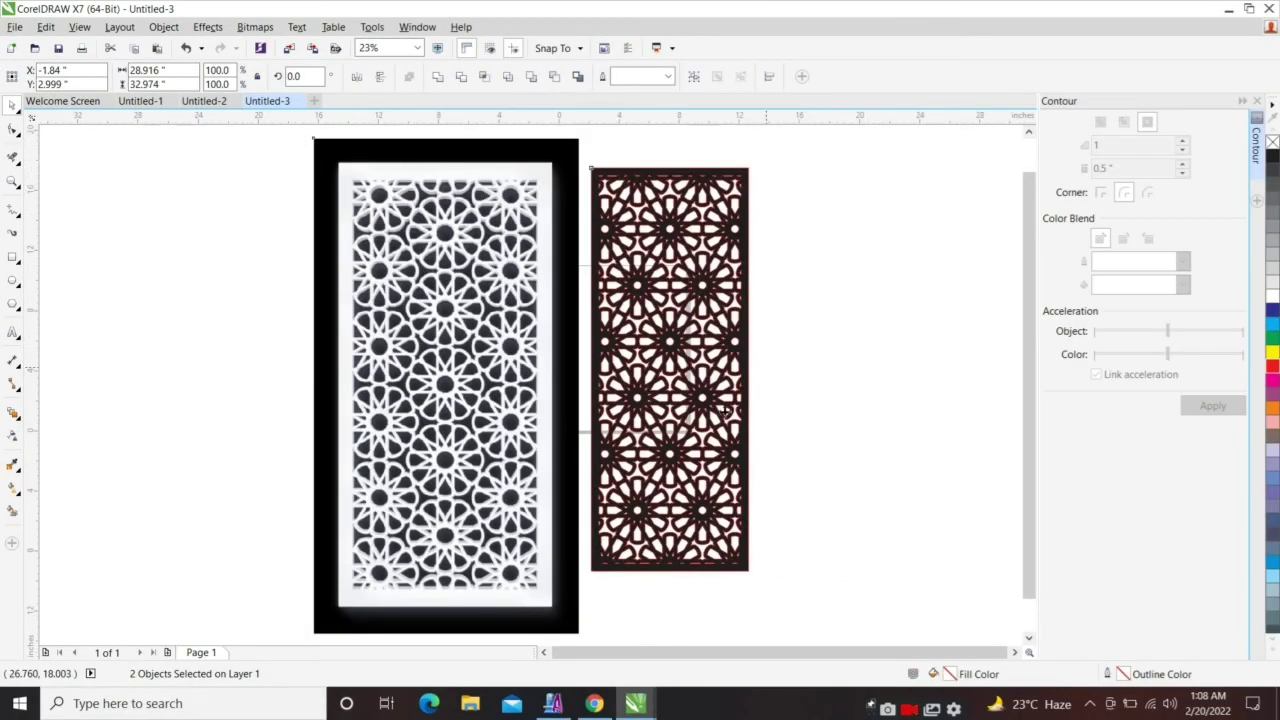